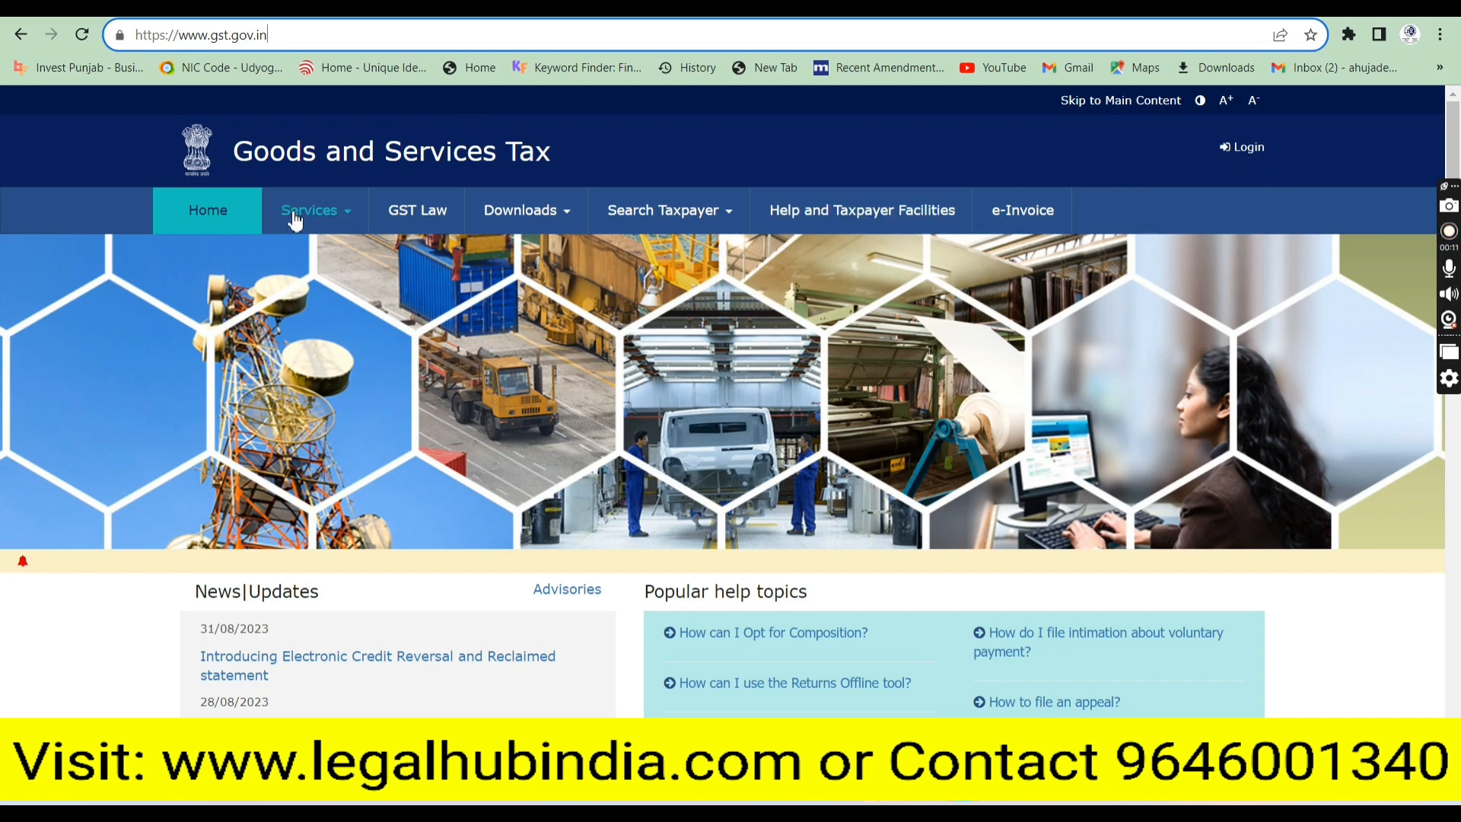
Start a new GST registration from the Services > Registration menu
left_click(347, 222)
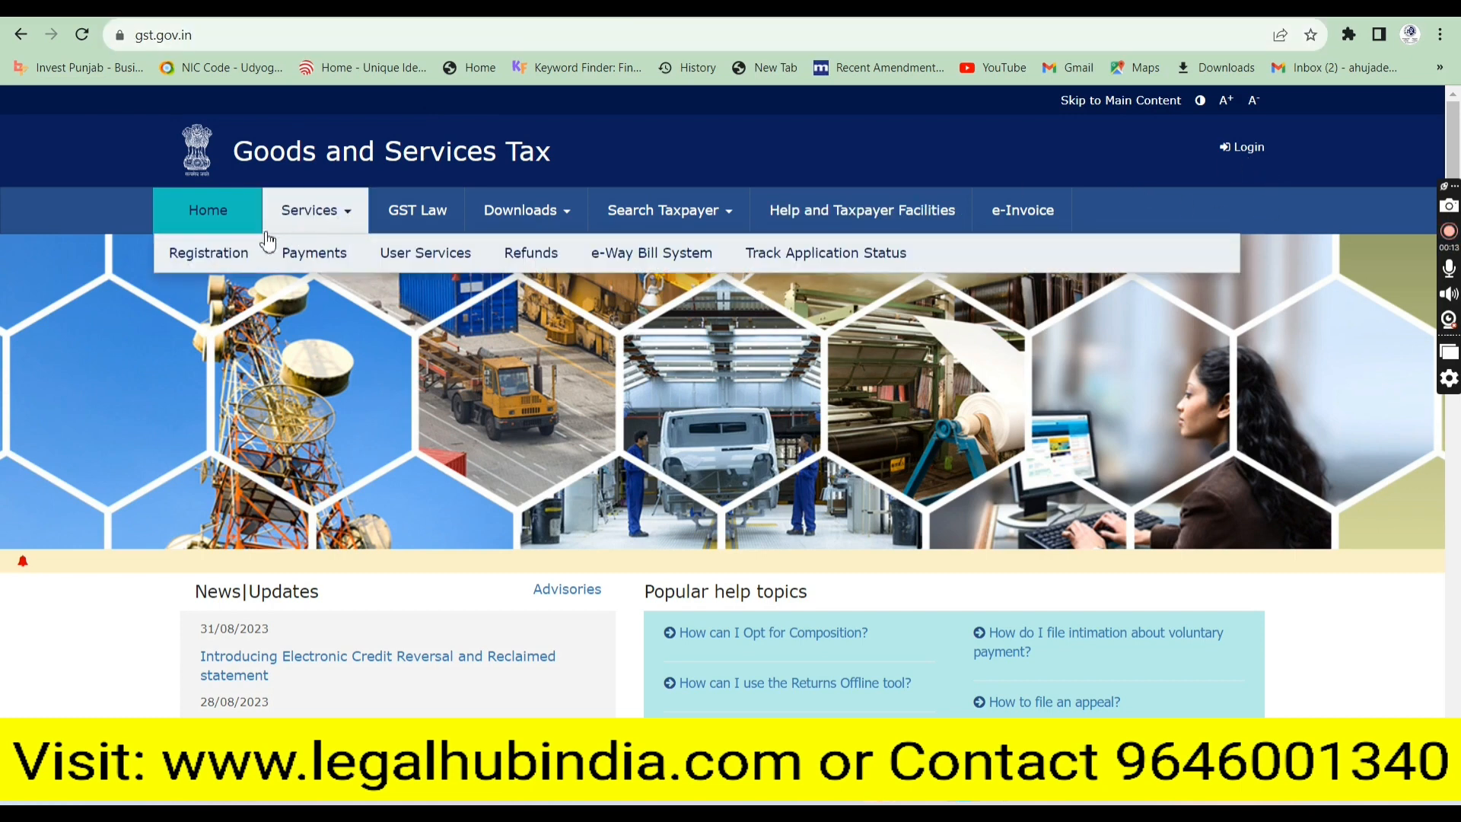
mouse_move(209, 253)
left_click(202, 291)
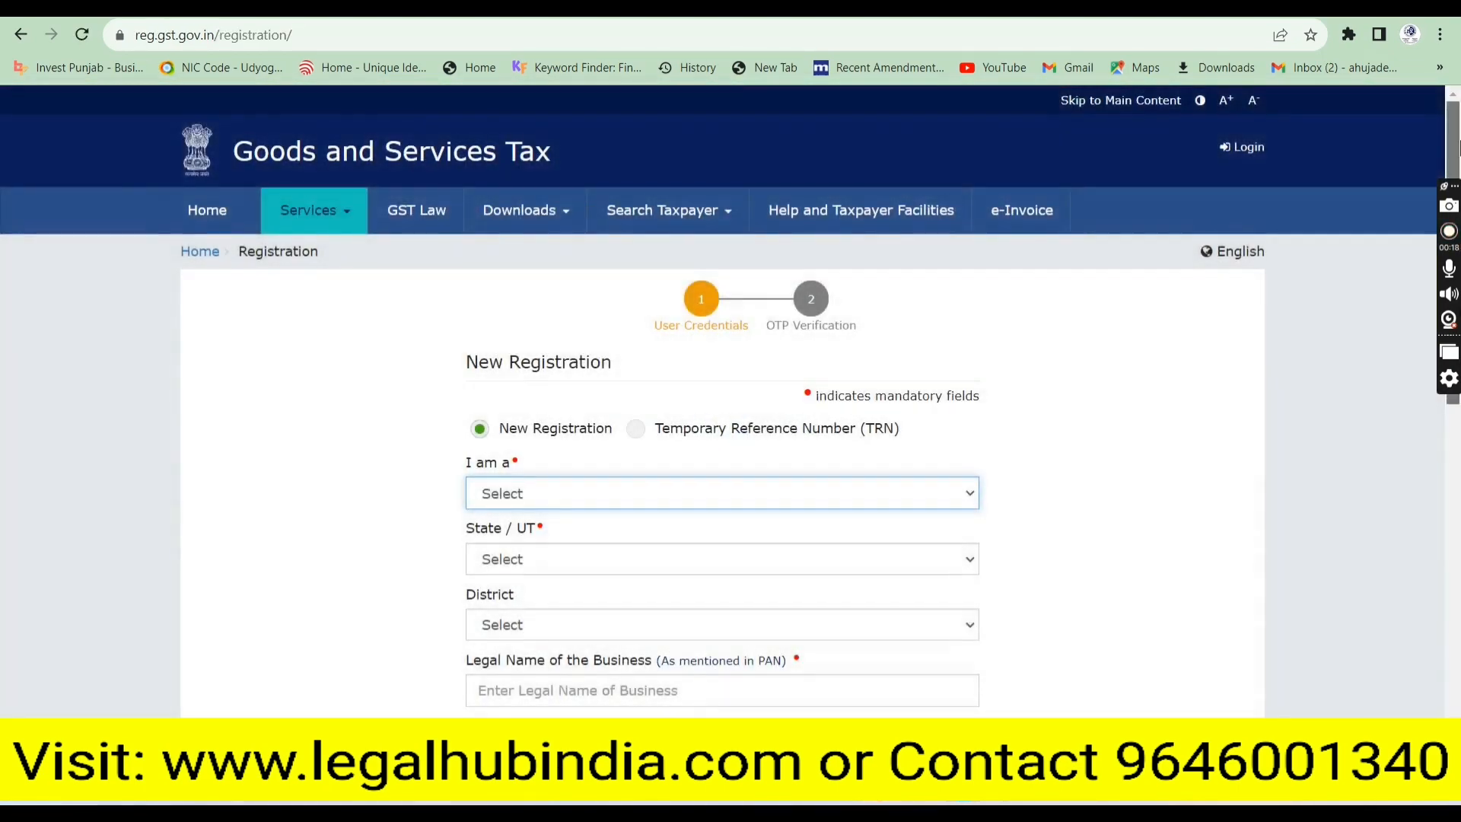
Set the 'I am a' applicant type to Taxpayer
scroll(742, 285, "down", 3)
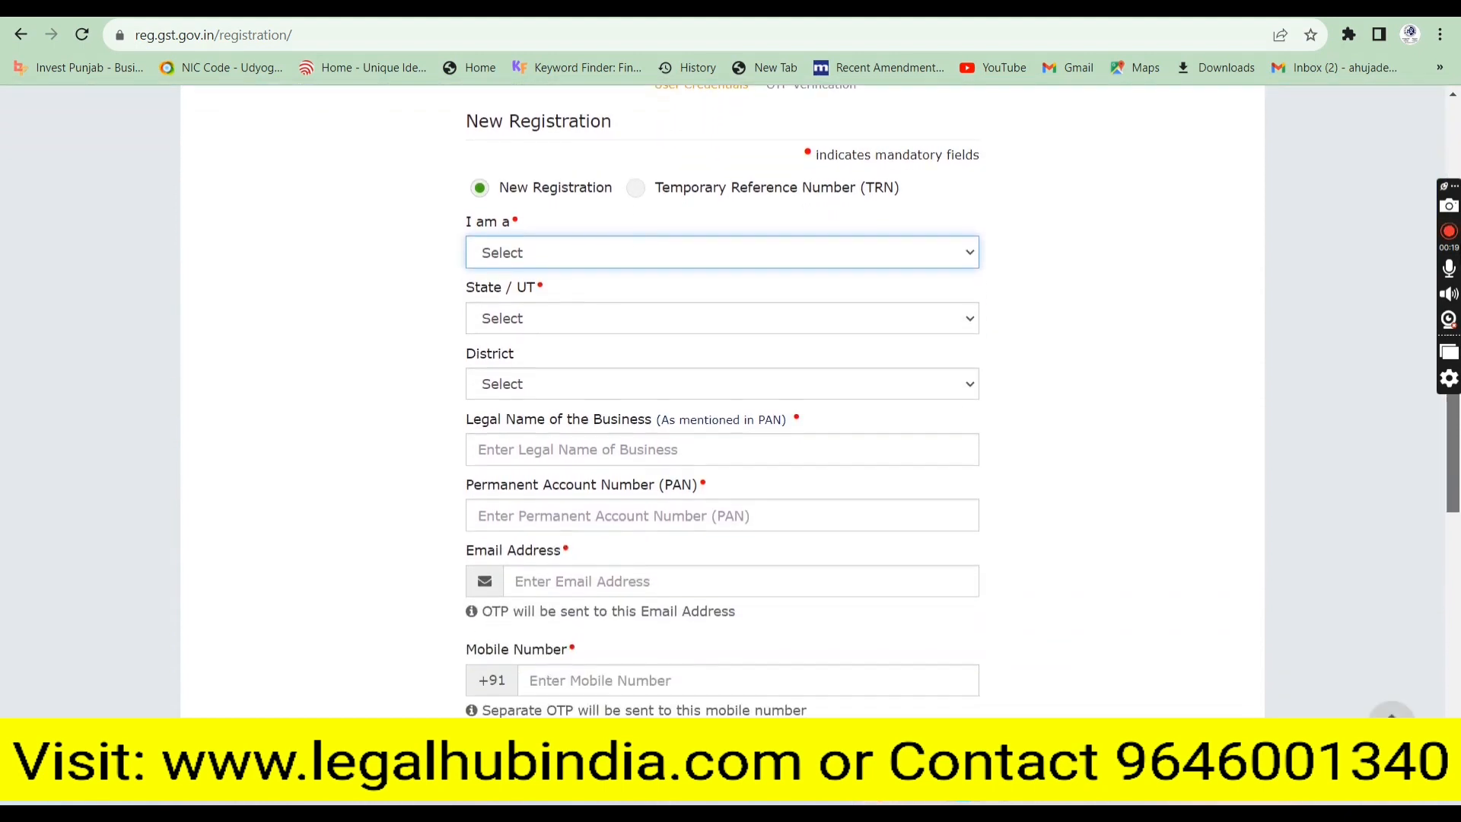
left_click(656, 254)
left_click(630, 292)
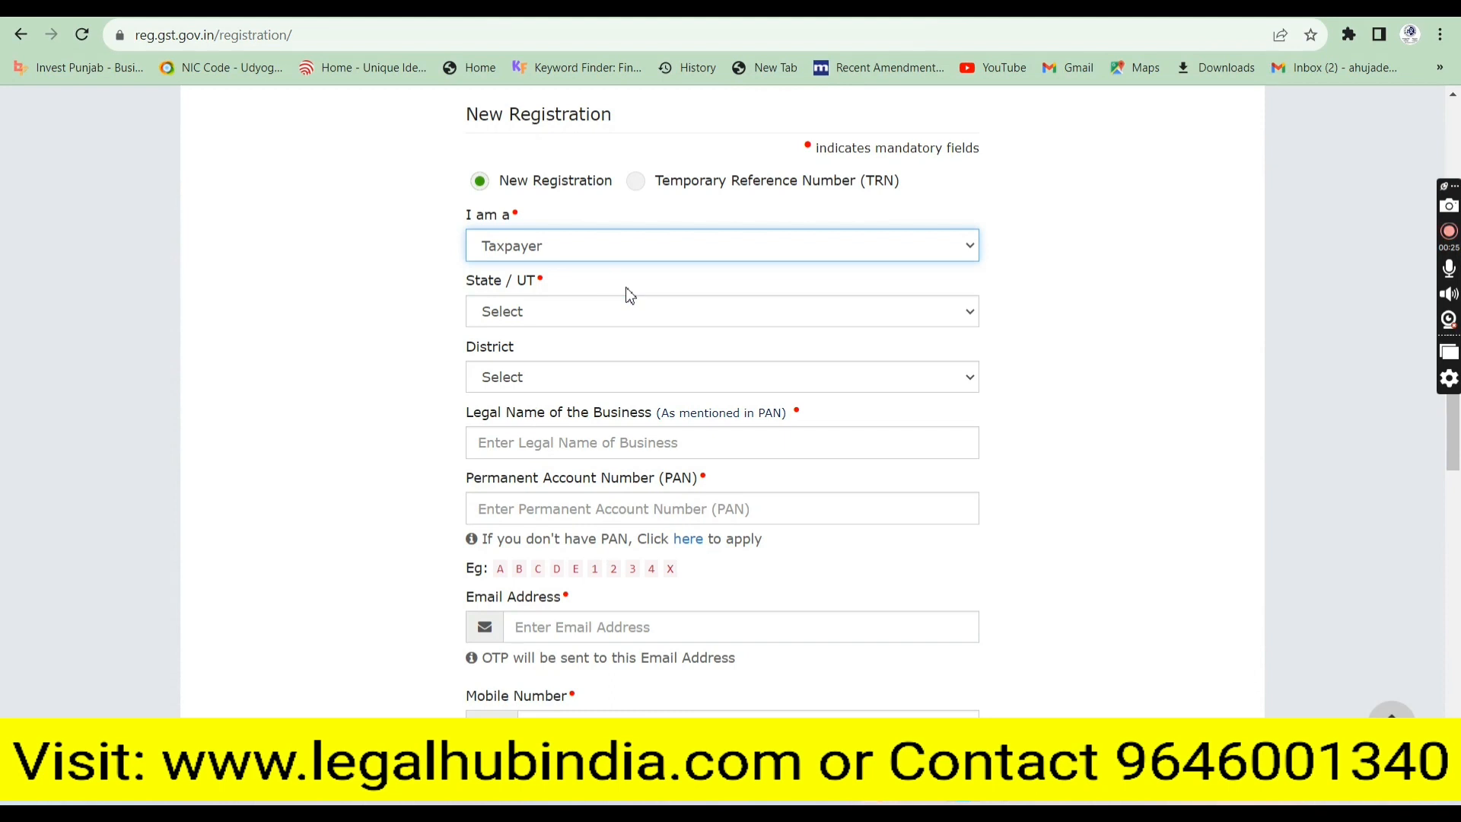
left_click(601, 259)
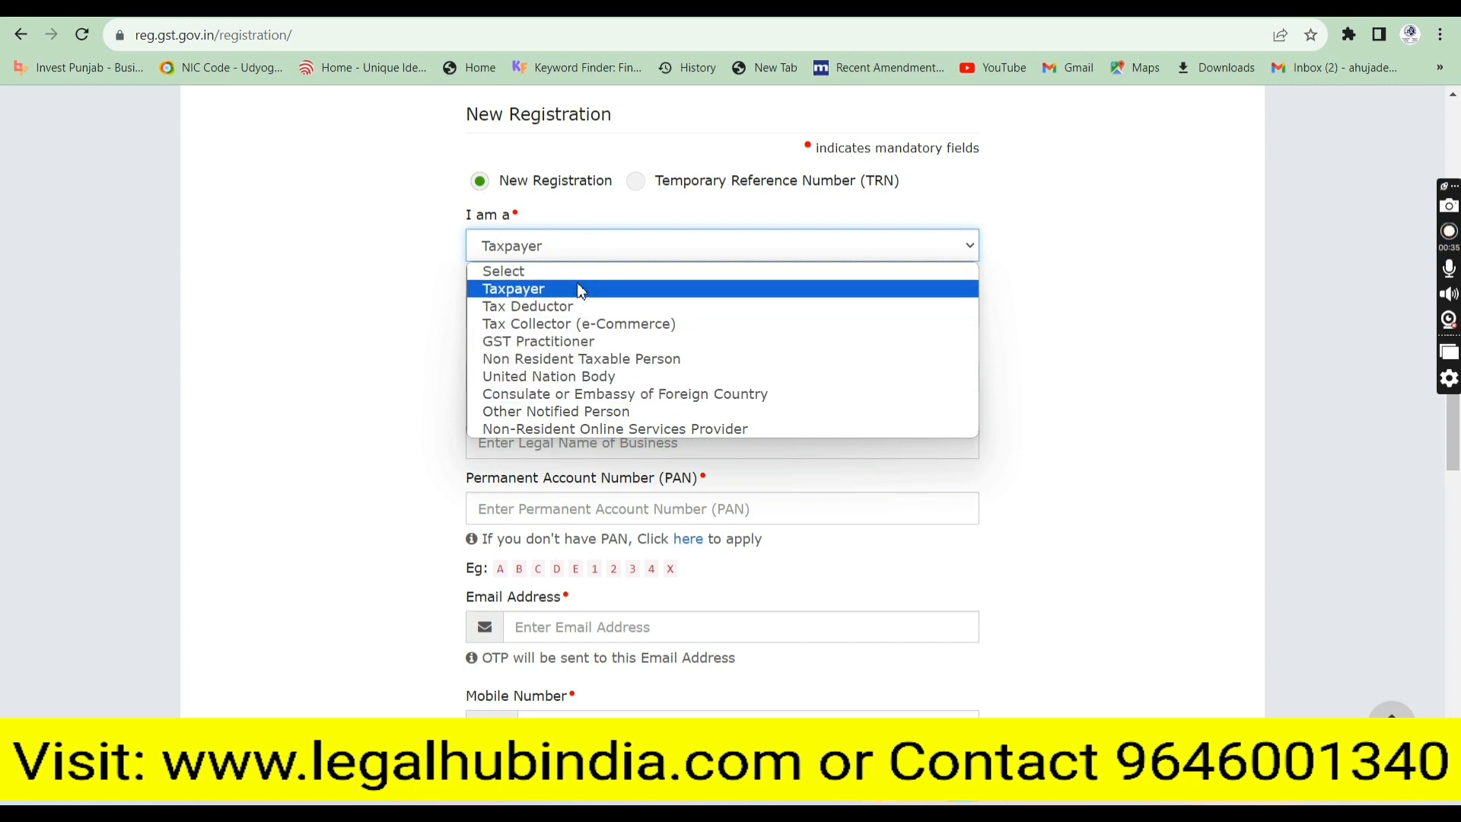
left_click(577, 289)
Choose Karnataka as the State/UT and Bengaluru Urban as the district
left_click(536, 312)
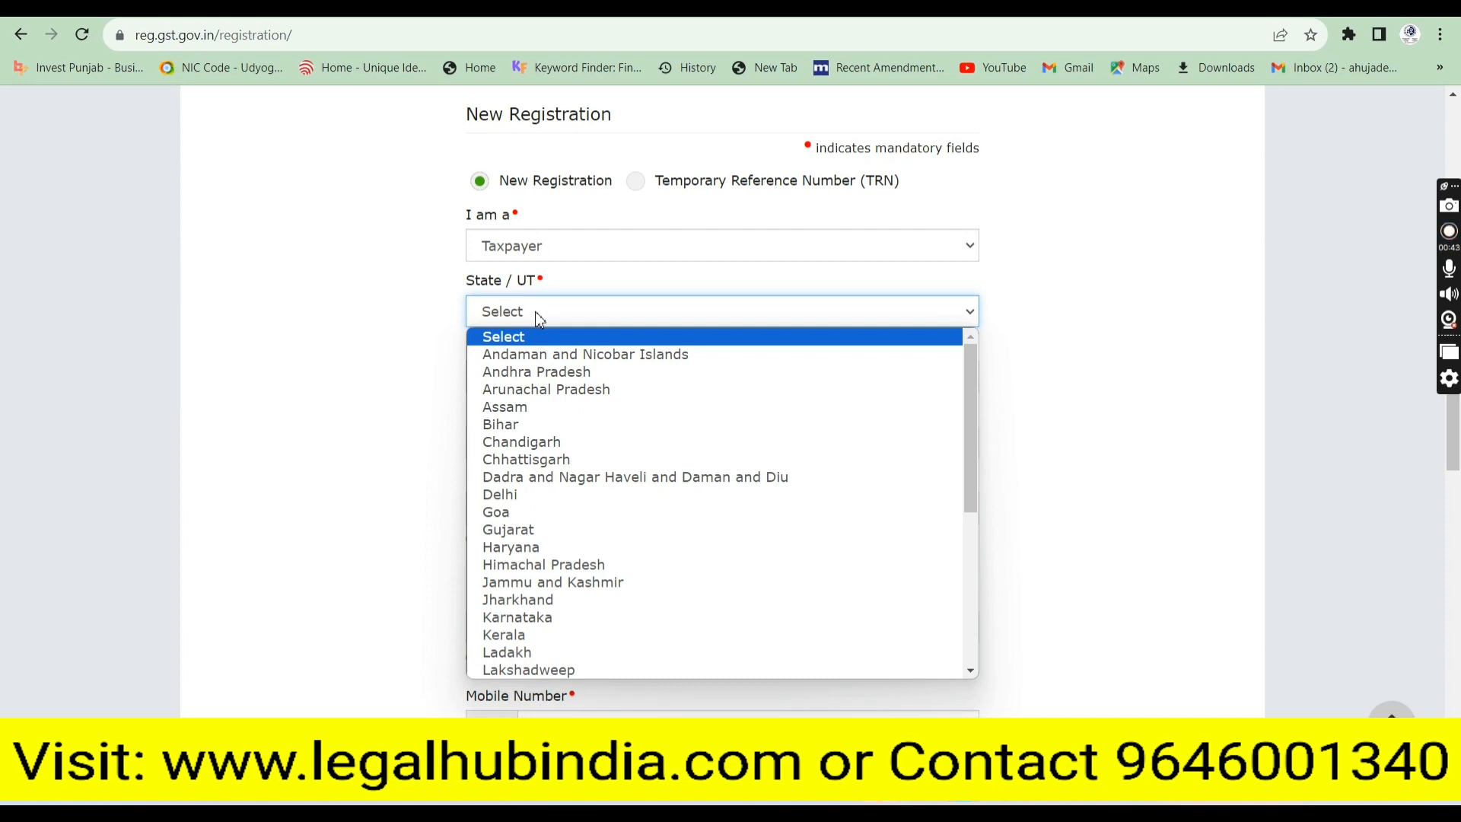
key("k")
key("Return")
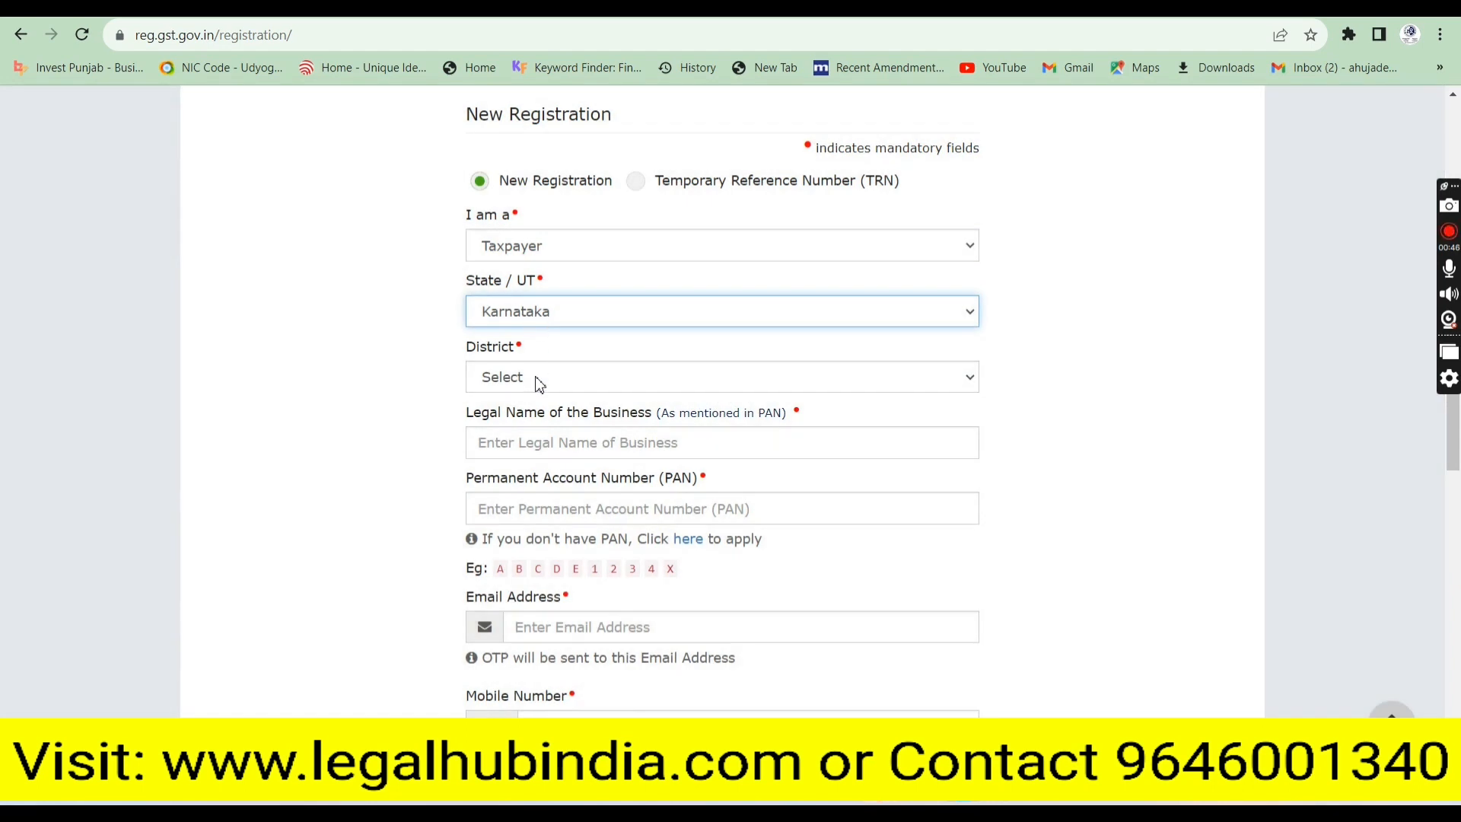
left_click(537, 378)
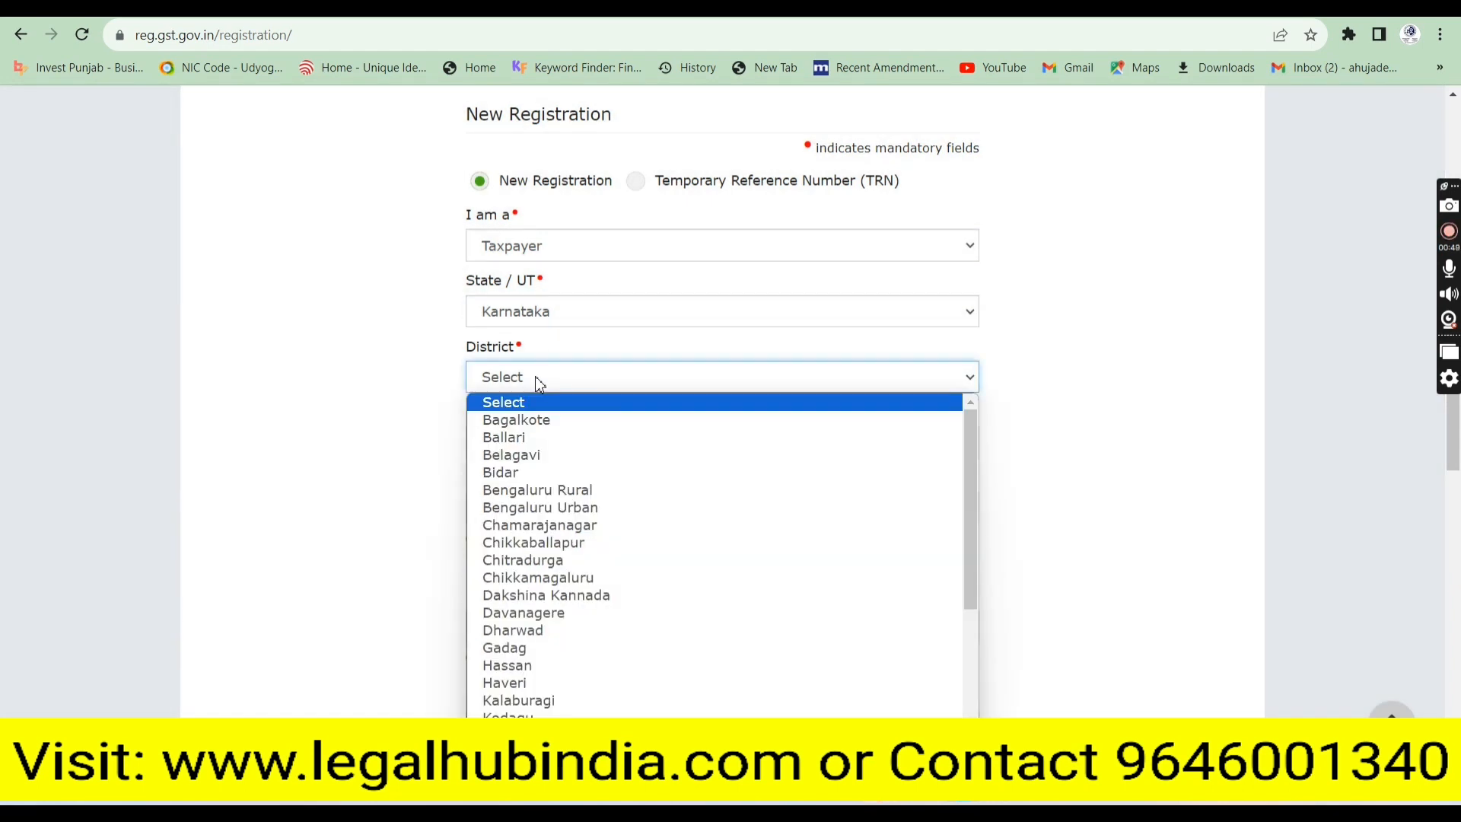
type("ben")
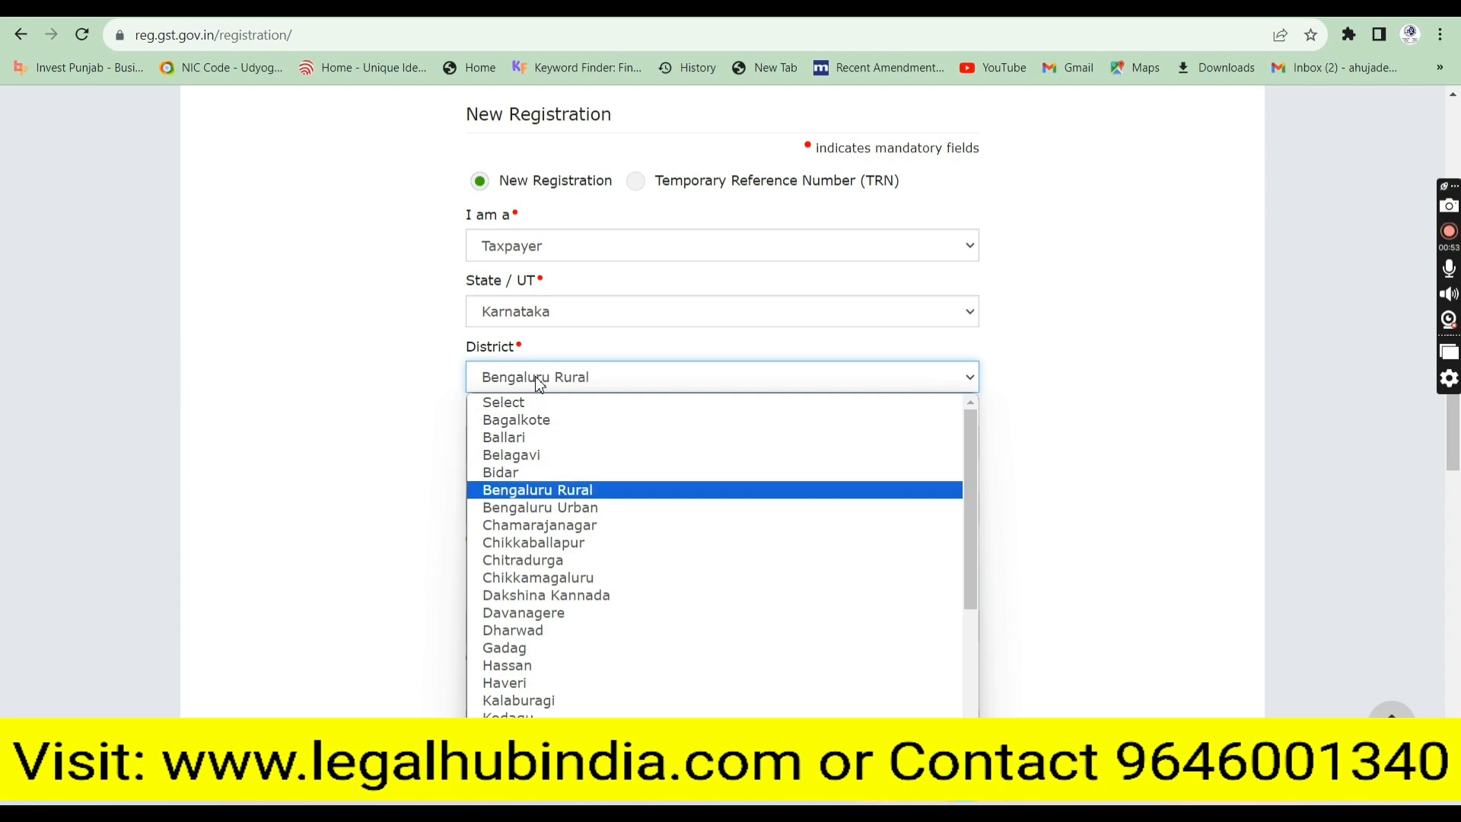
key("Down")
key("Return")
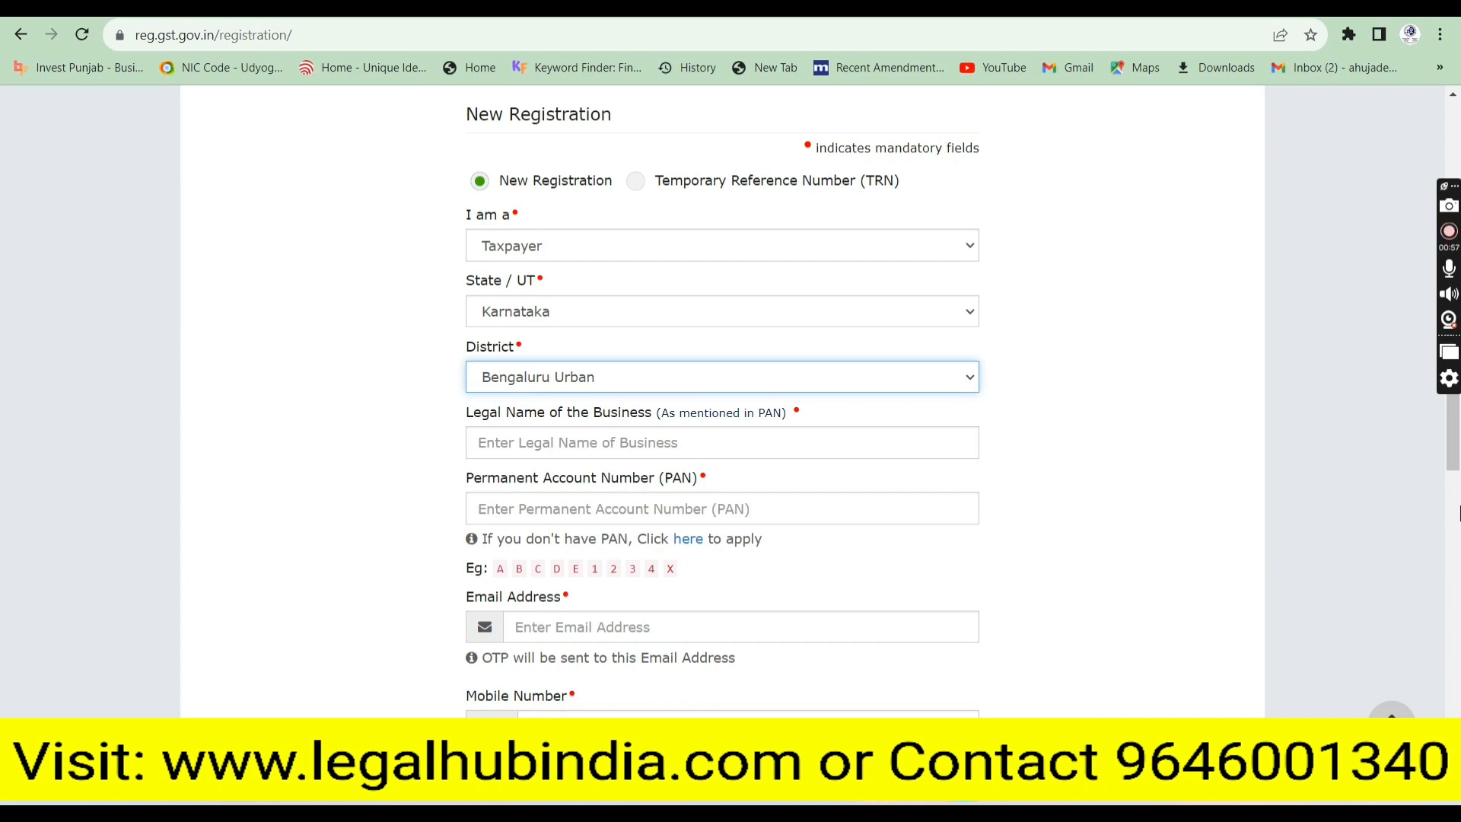
Enter the business's legal name, PAN, email address and mobile number
left_click_drag(1457, 511, 1456, 569)
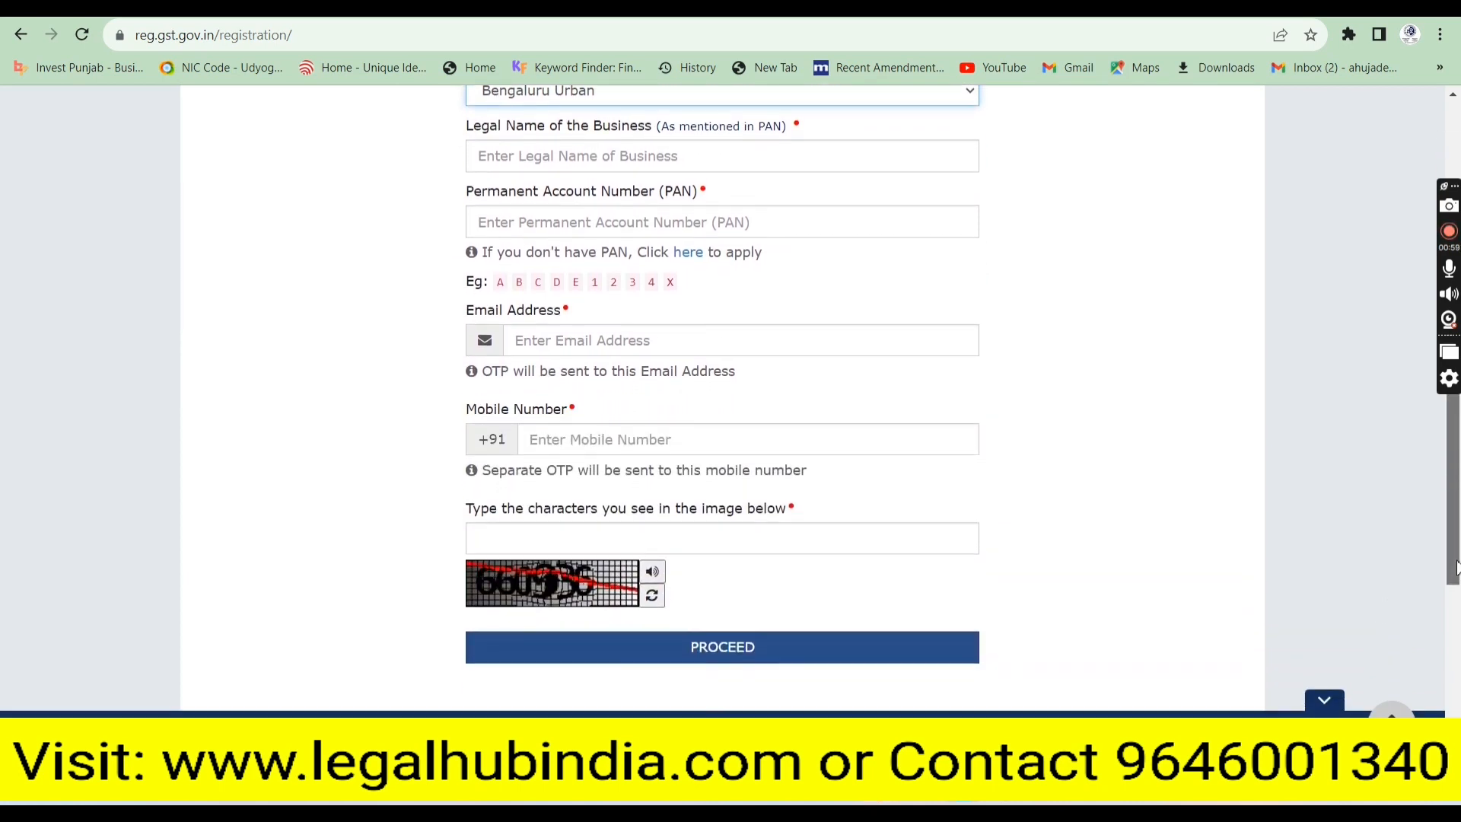
left_click(619, 156)
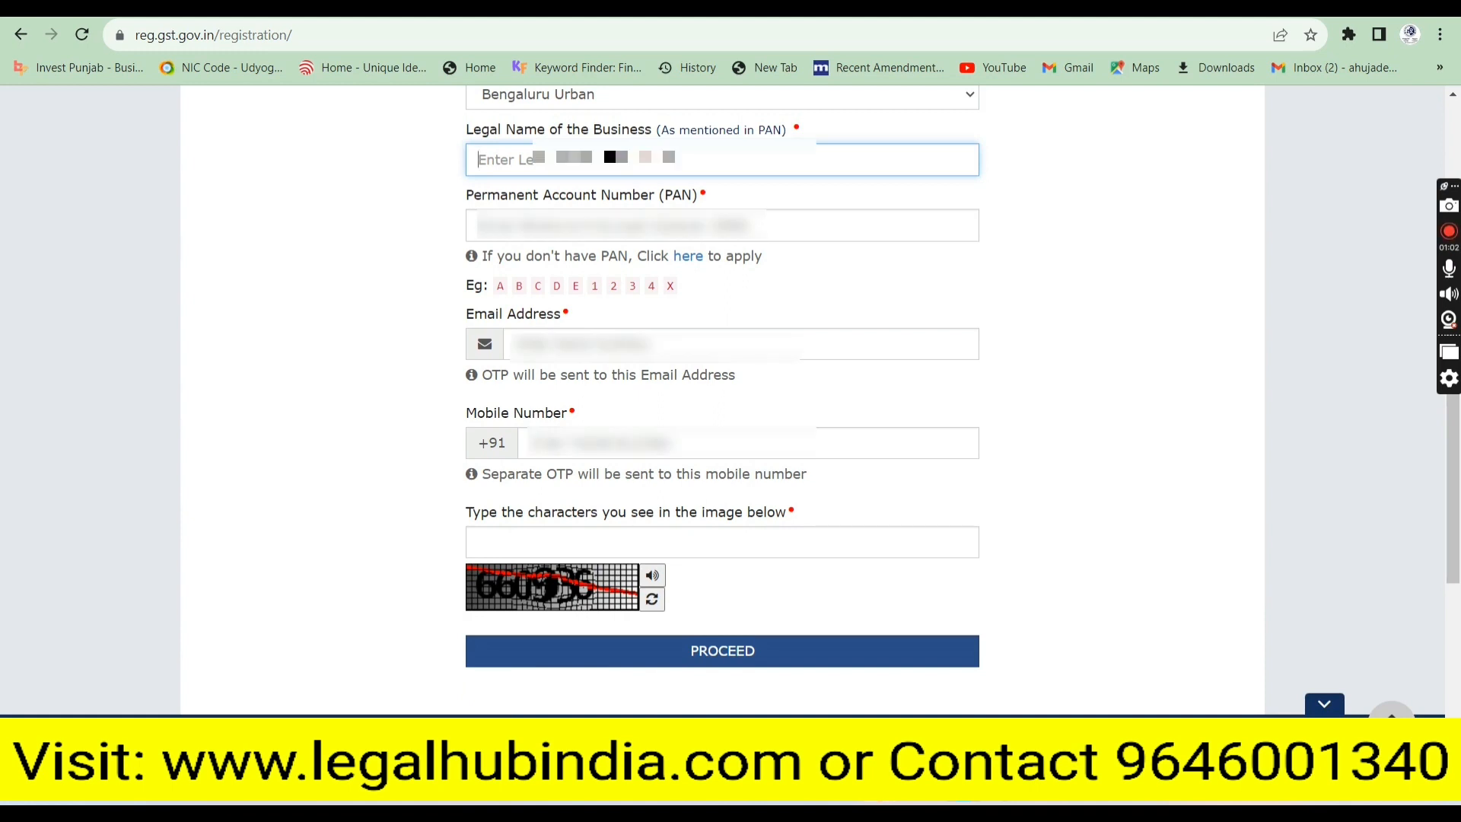
type("JAYAN")
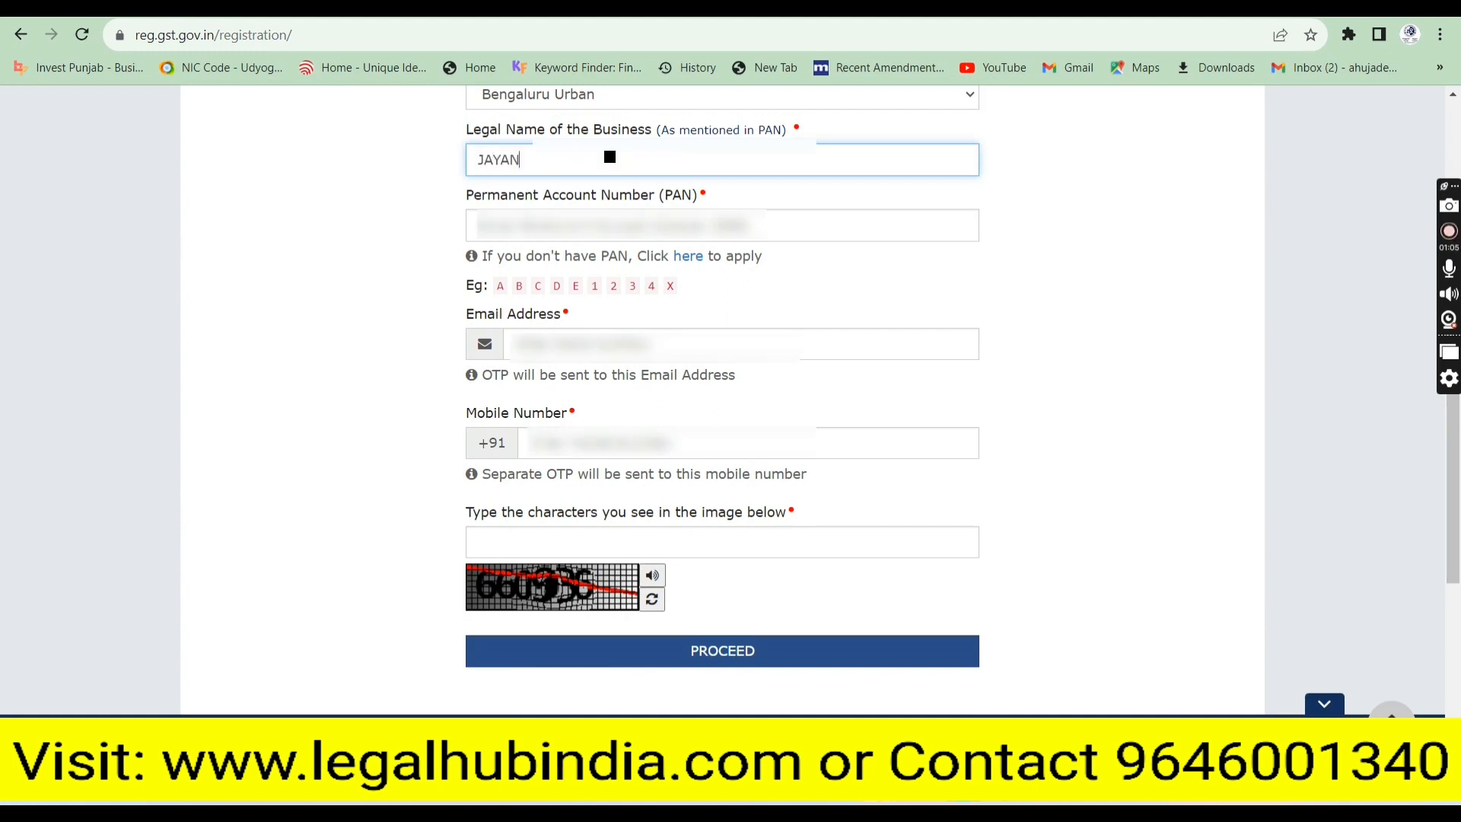
type("TH••••••••••••")
key("Tab")
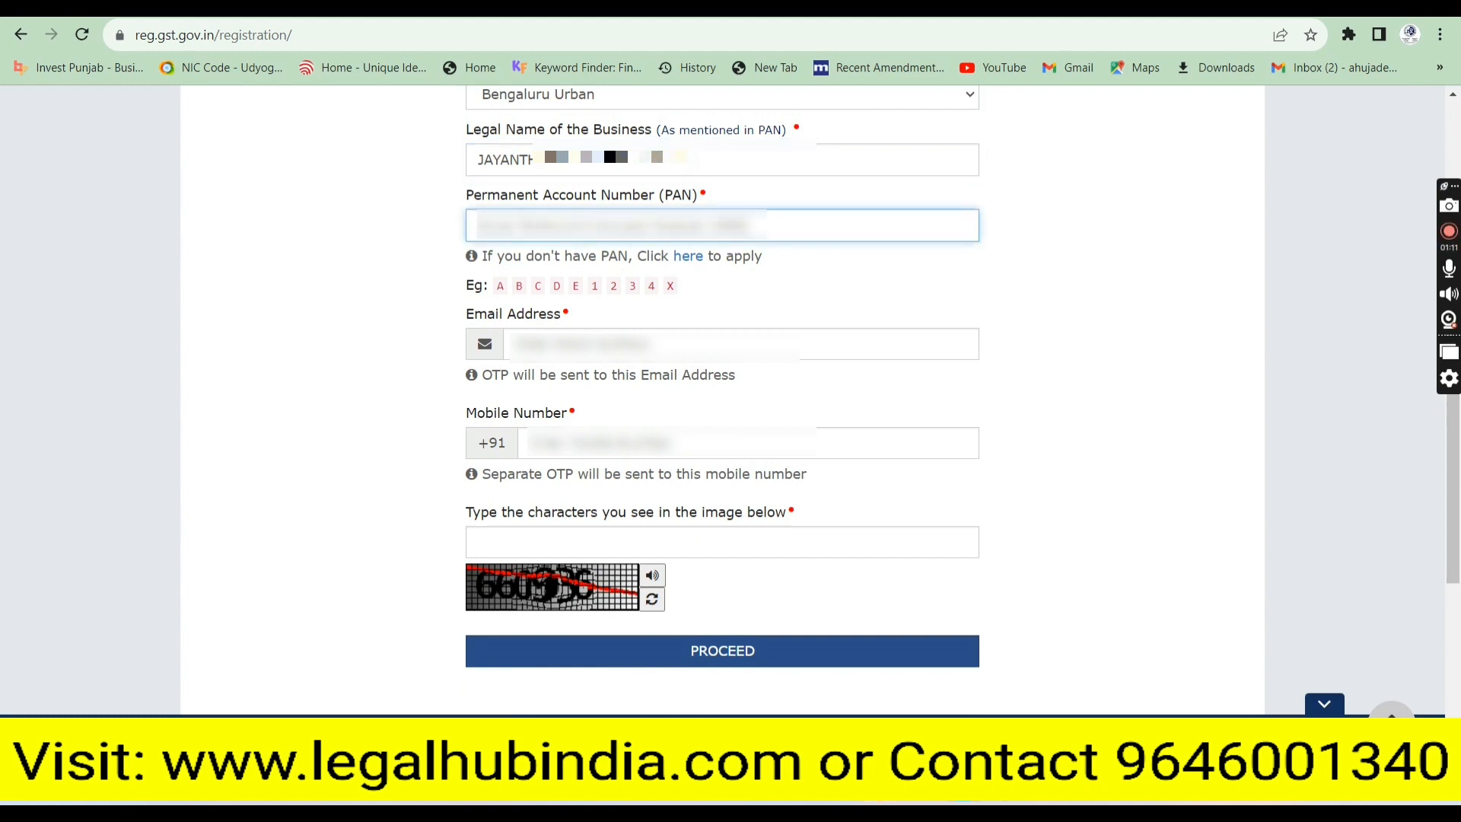
type("•••••")
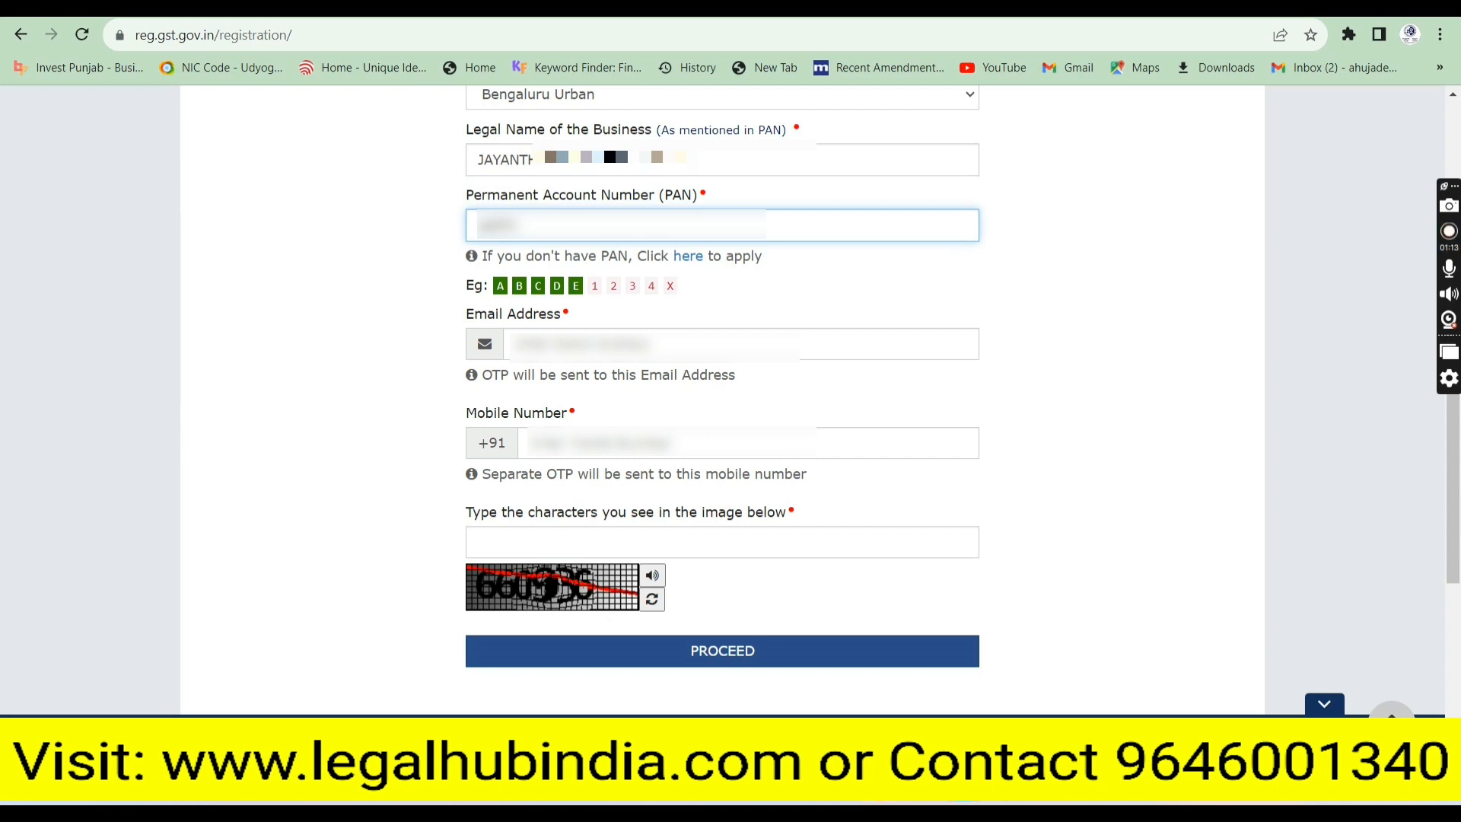
type("•••••")
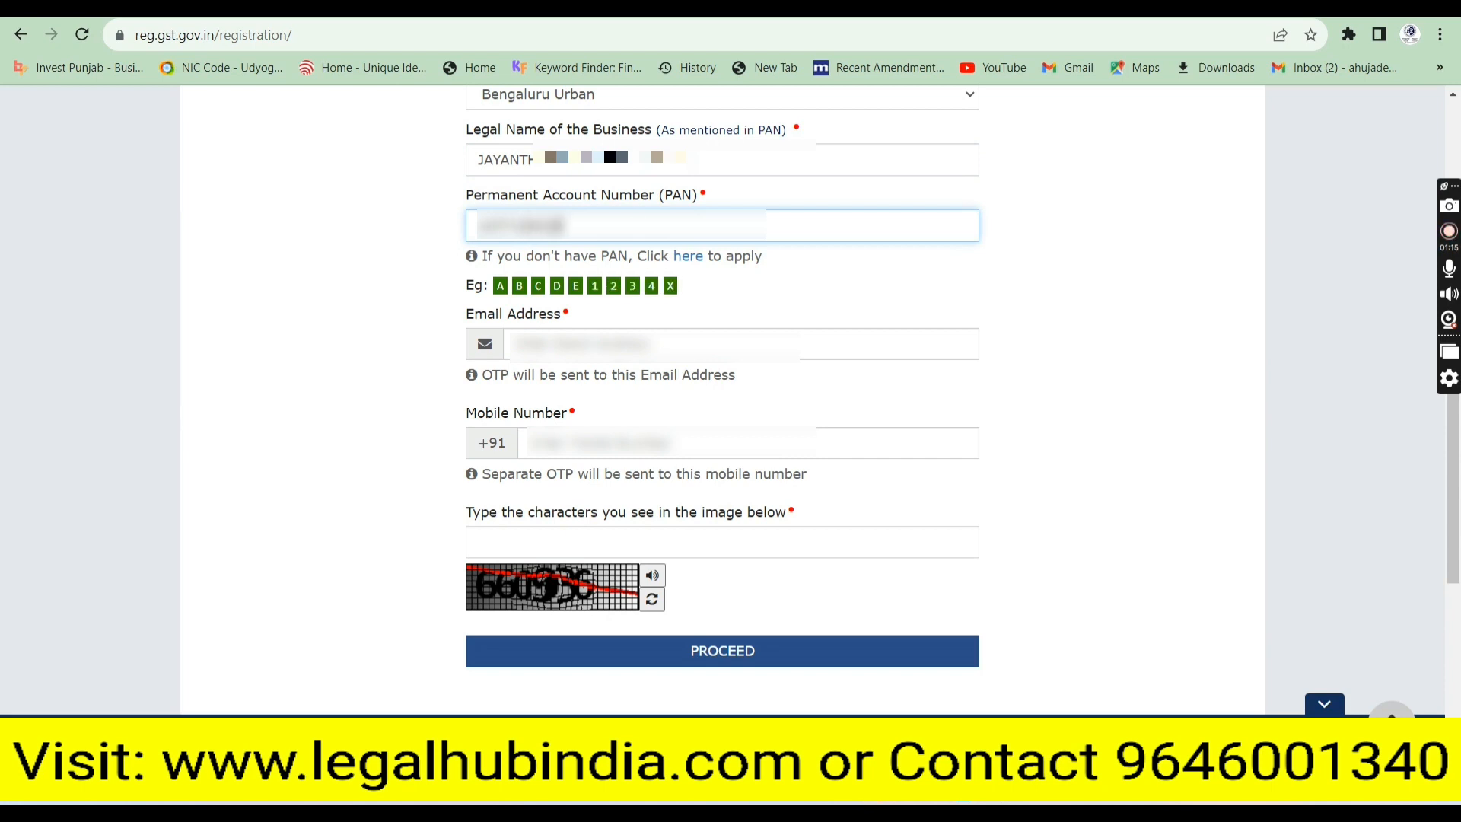
key("Tab")
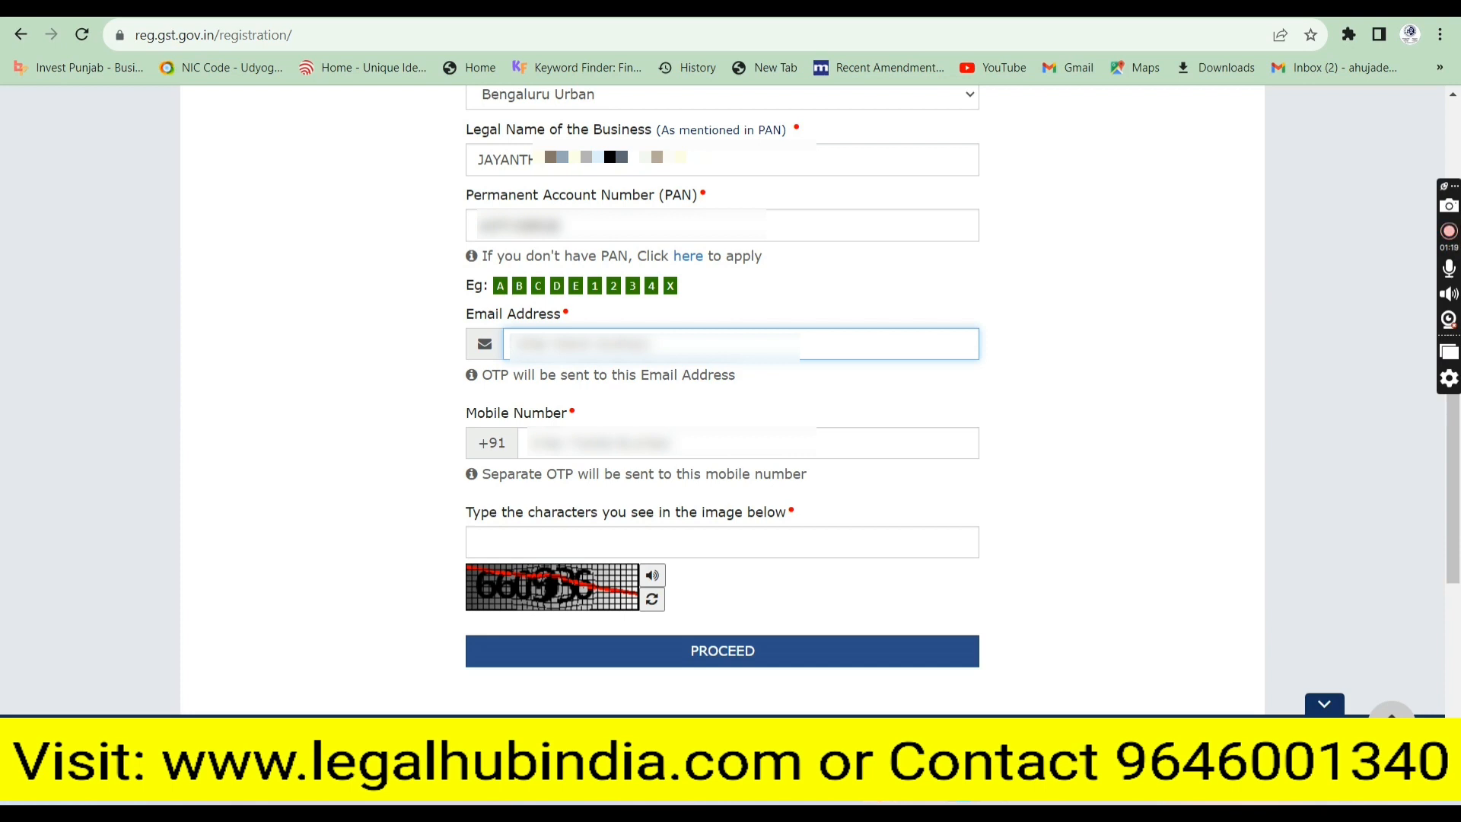
type("••••••••••")
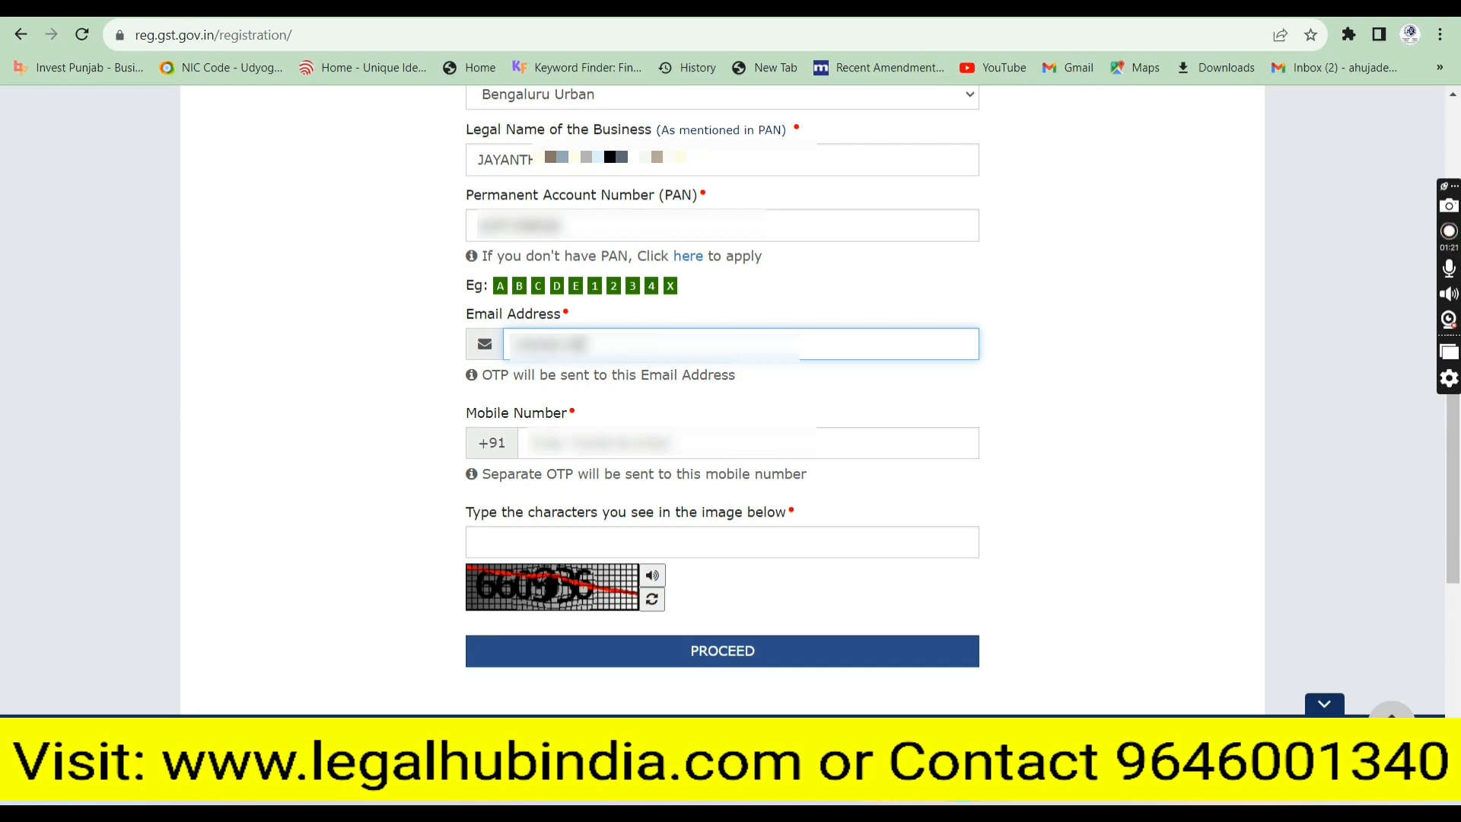
type("••••••")
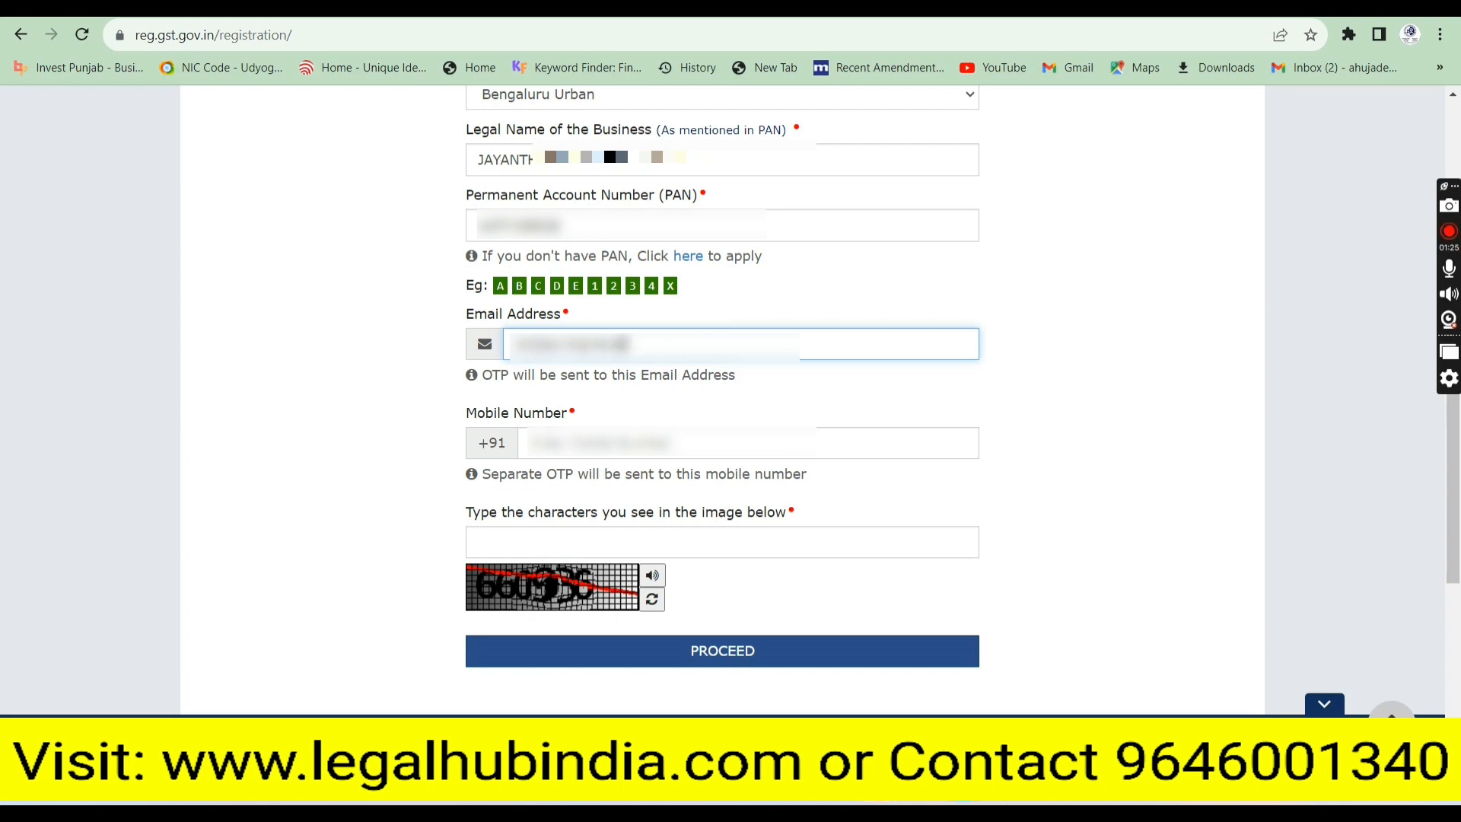
type("••••••••")
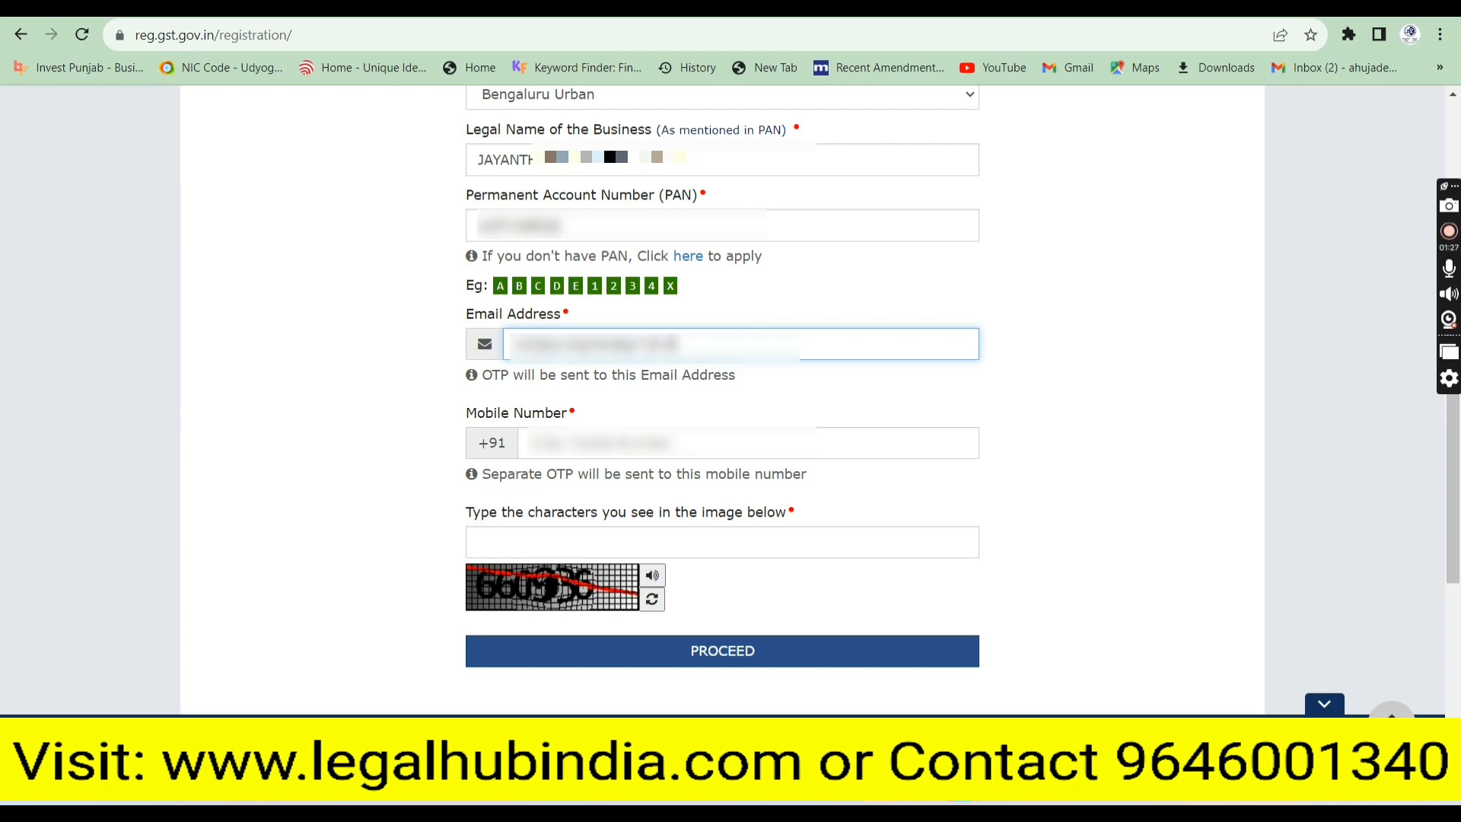
key("Tab")
type("•••")
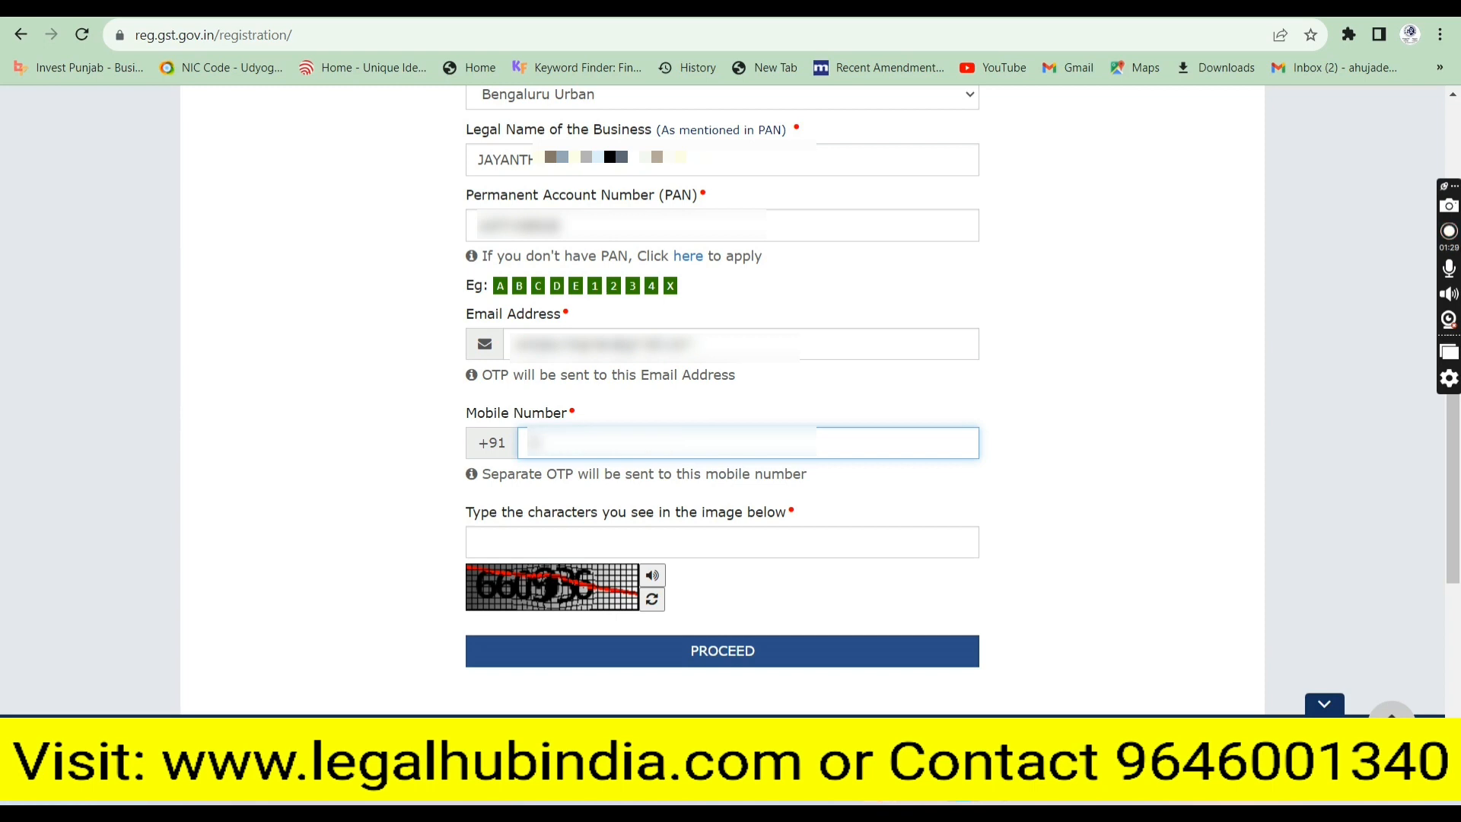
type("•••••••")
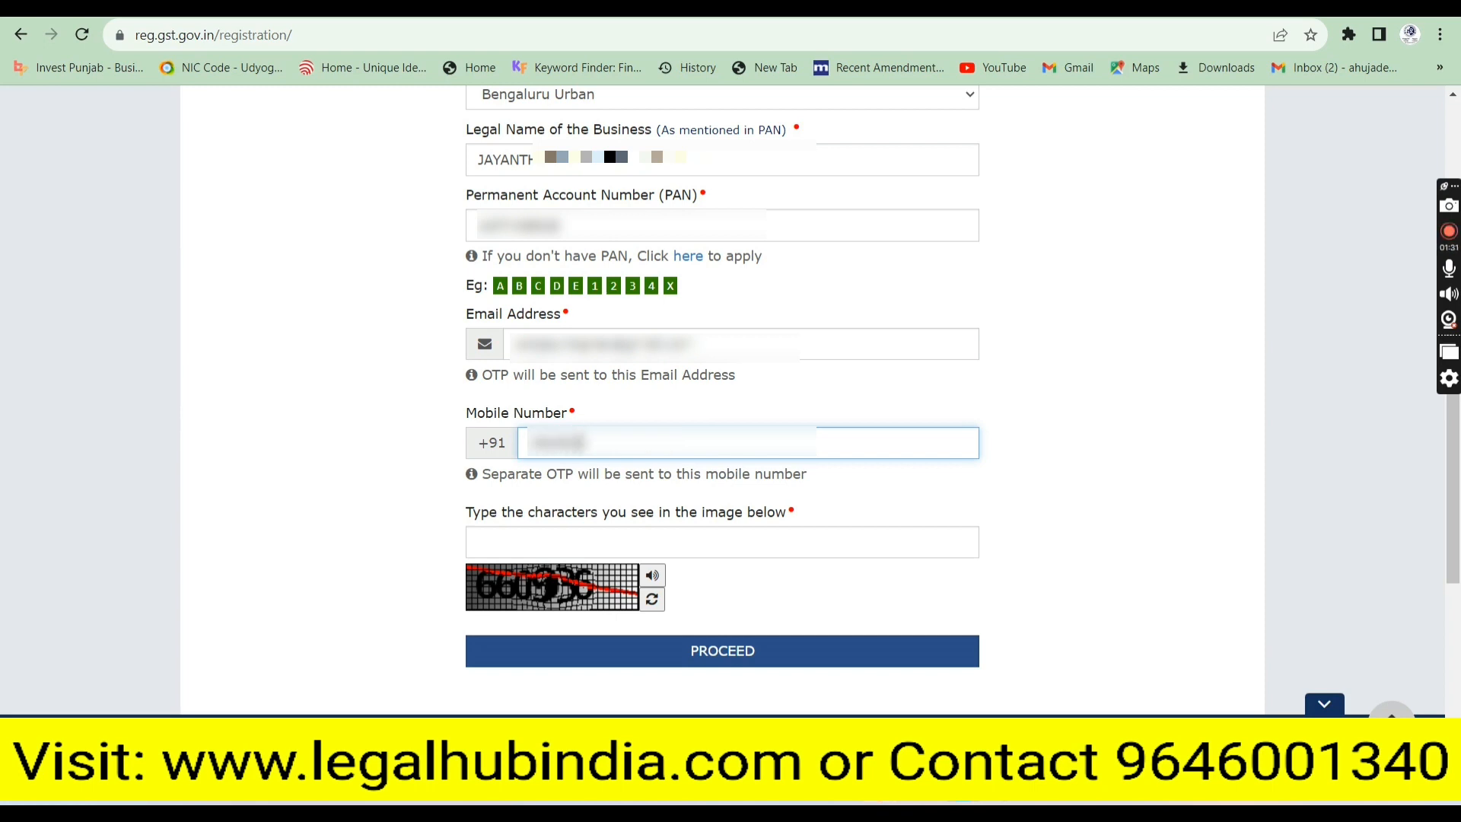
key("Tab")
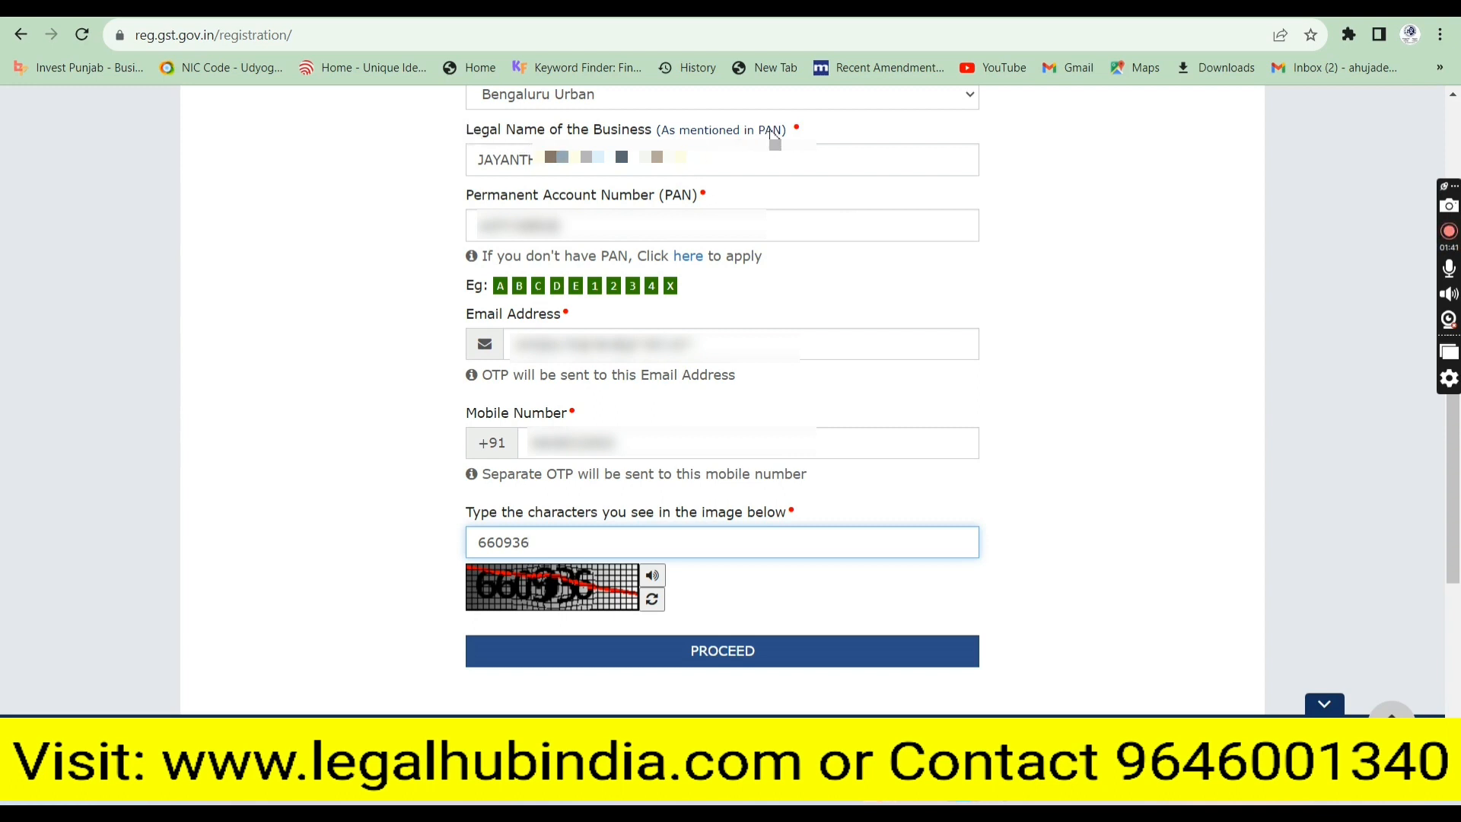
Submit the details and verify the mobile and email OTPs to file Part A
left_click_drag(783, 131, 752, 133)
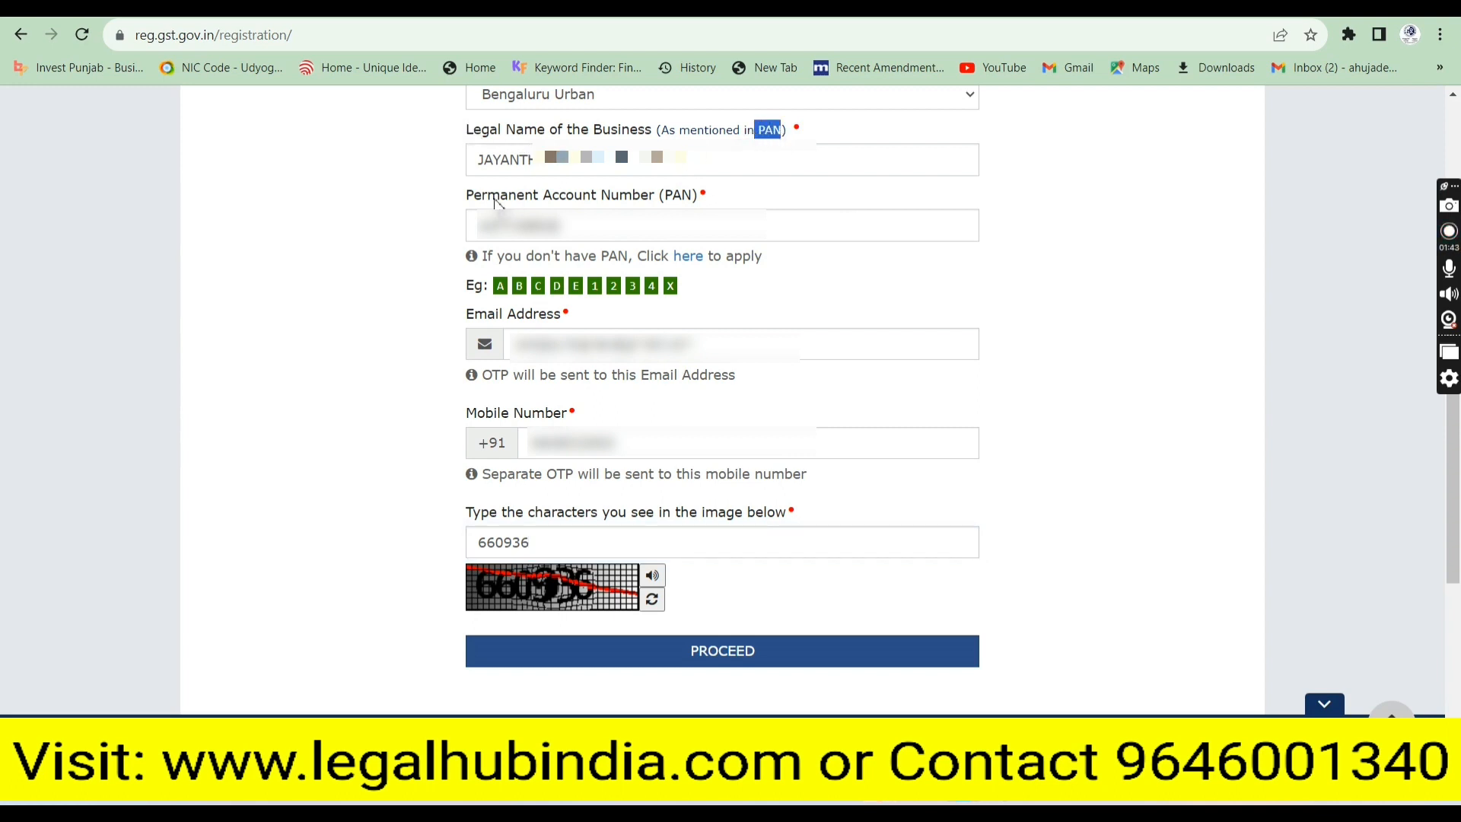
left_click_drag(692, 196, 669, 199)
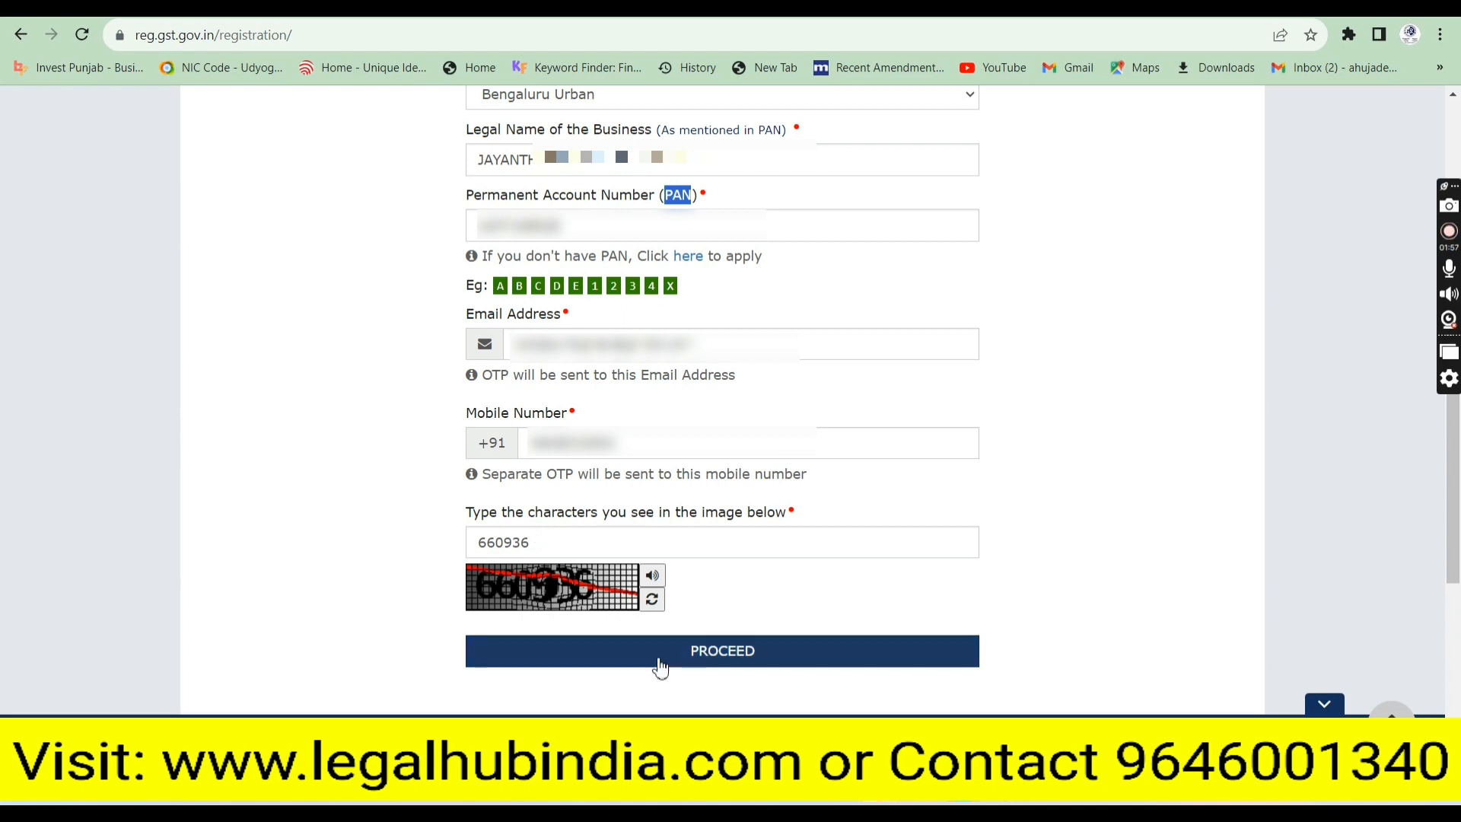
left_click(710, 655)
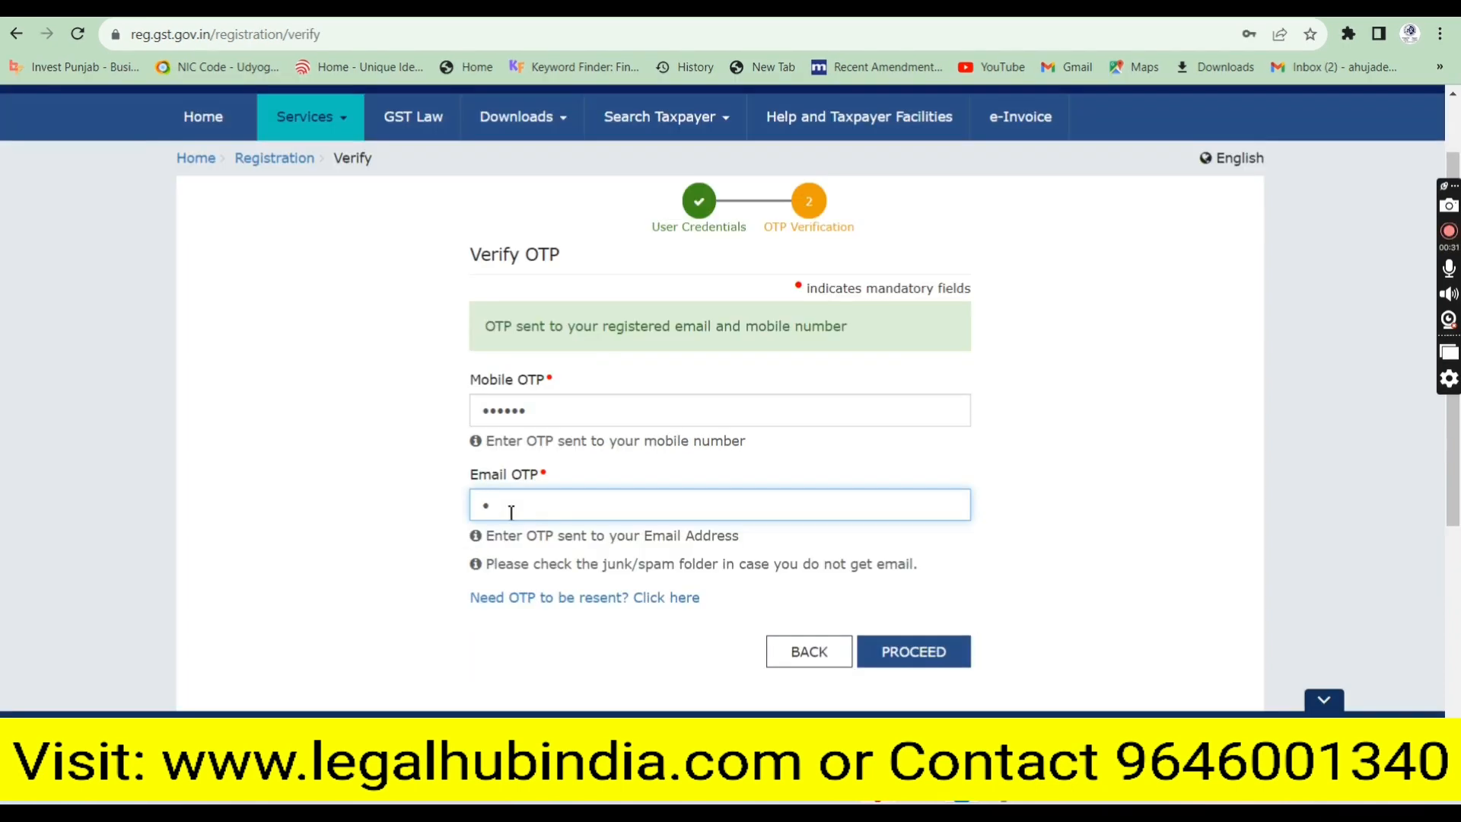
type("•••••")
left_click(920, 652)
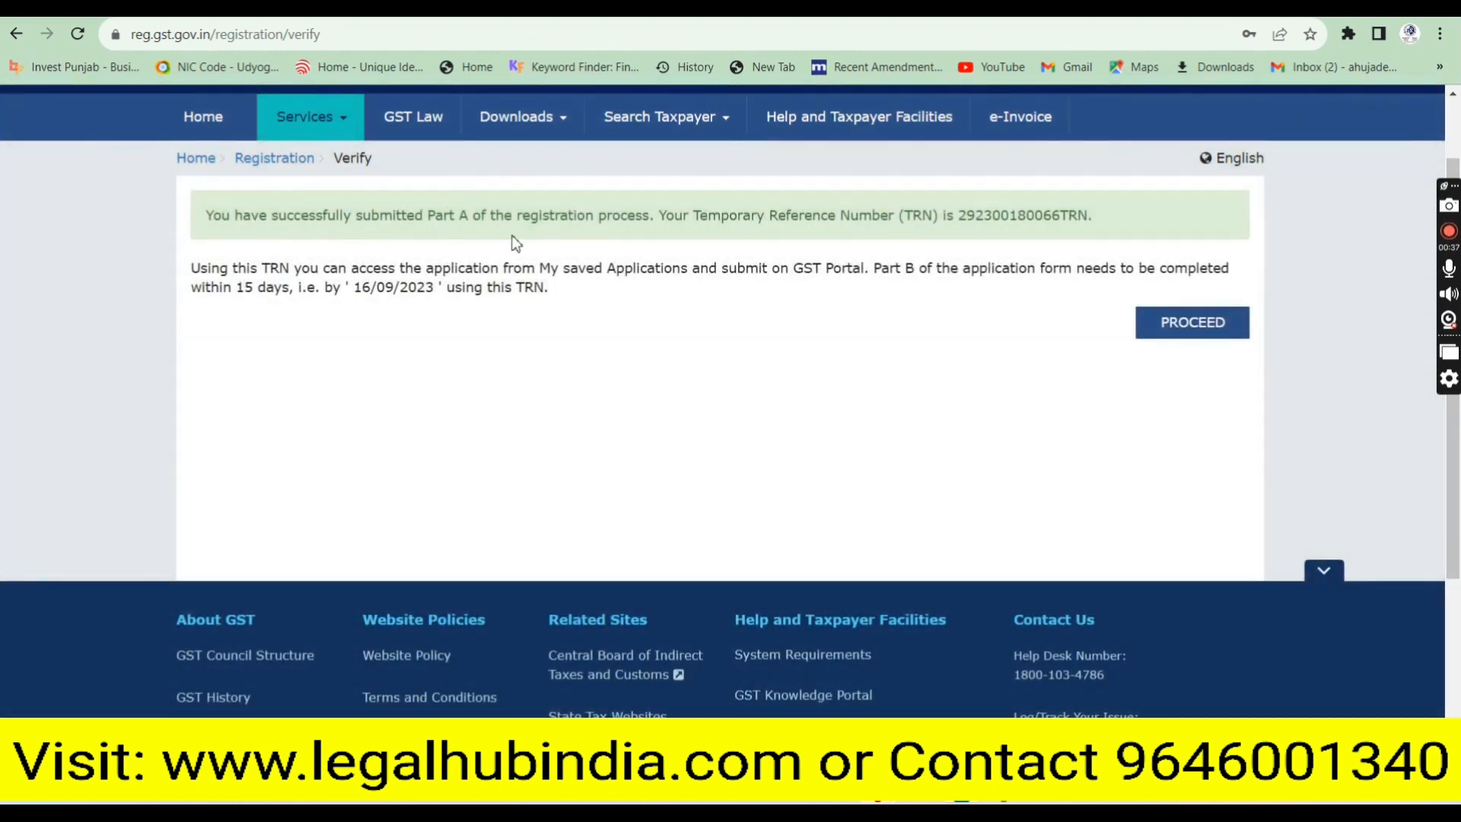
Select the issued Temporary Reference Number and continue to resume the application with it
left_click_drag(455, 219, 664, 224)
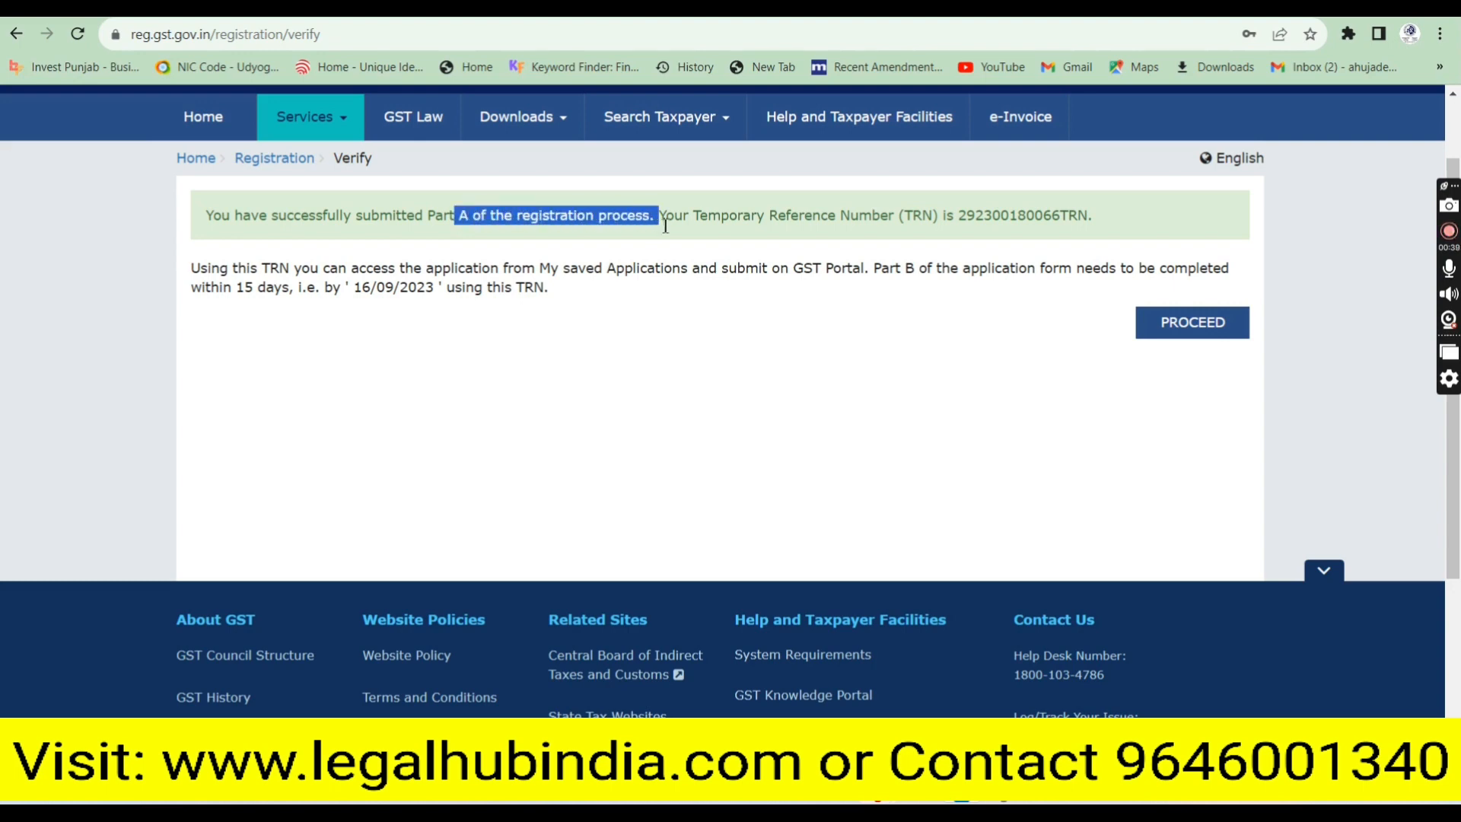
left_click(987, 222)
double_click(988, 222)
key("ctrl+c")
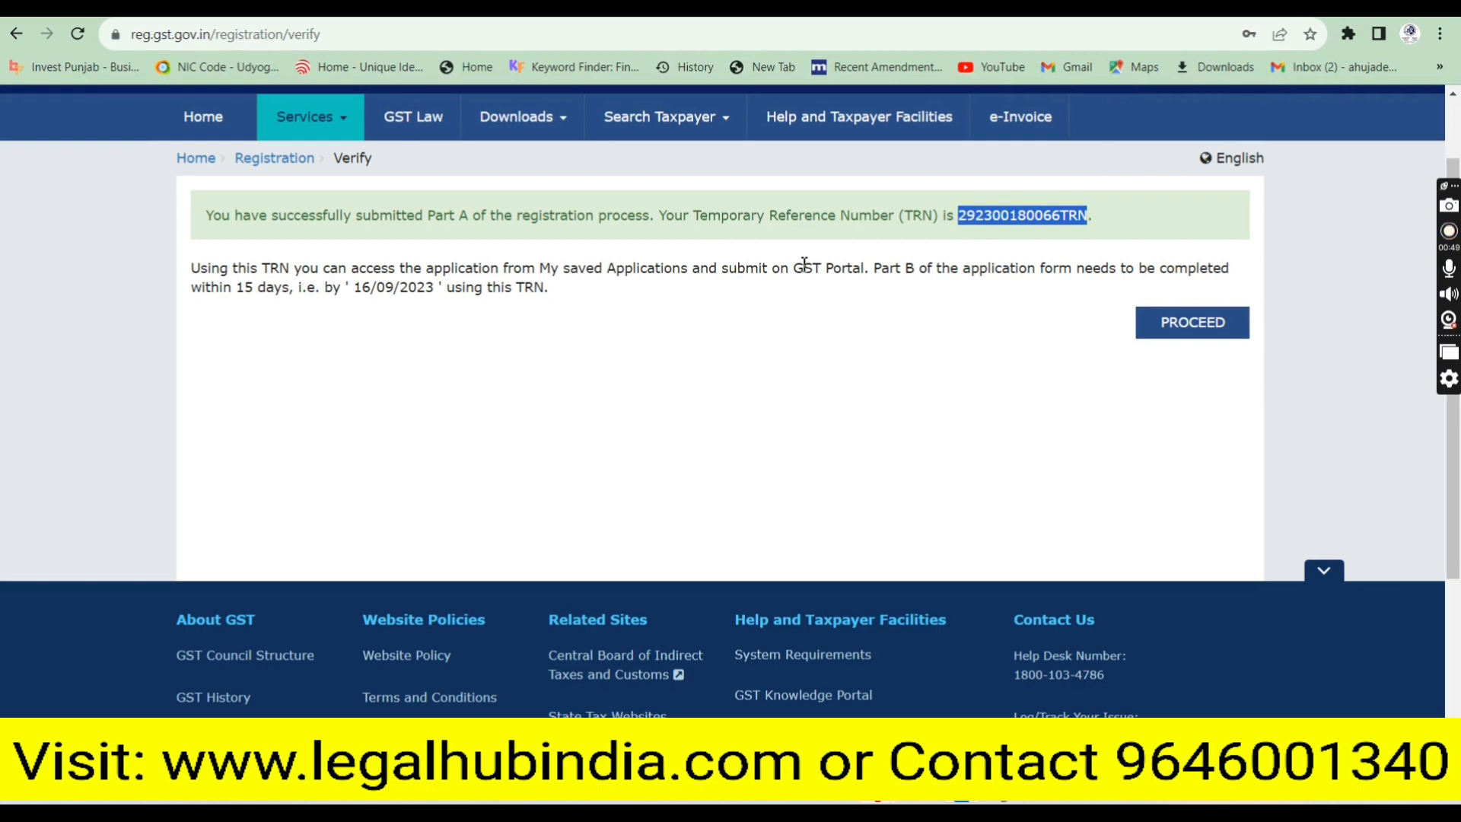
left_click_drag(1053, 268, 829, 301)
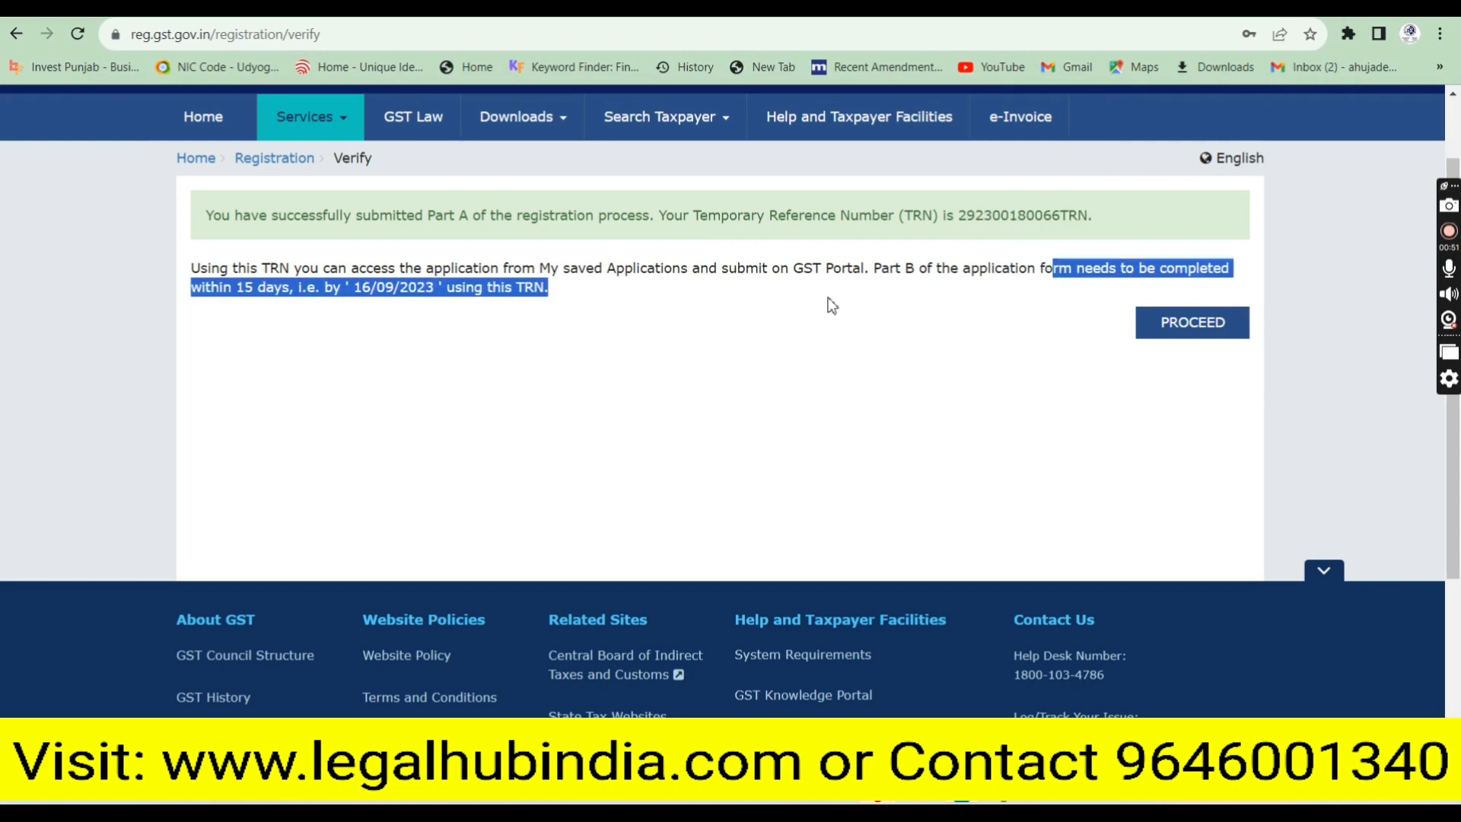
left_click(831, 304)
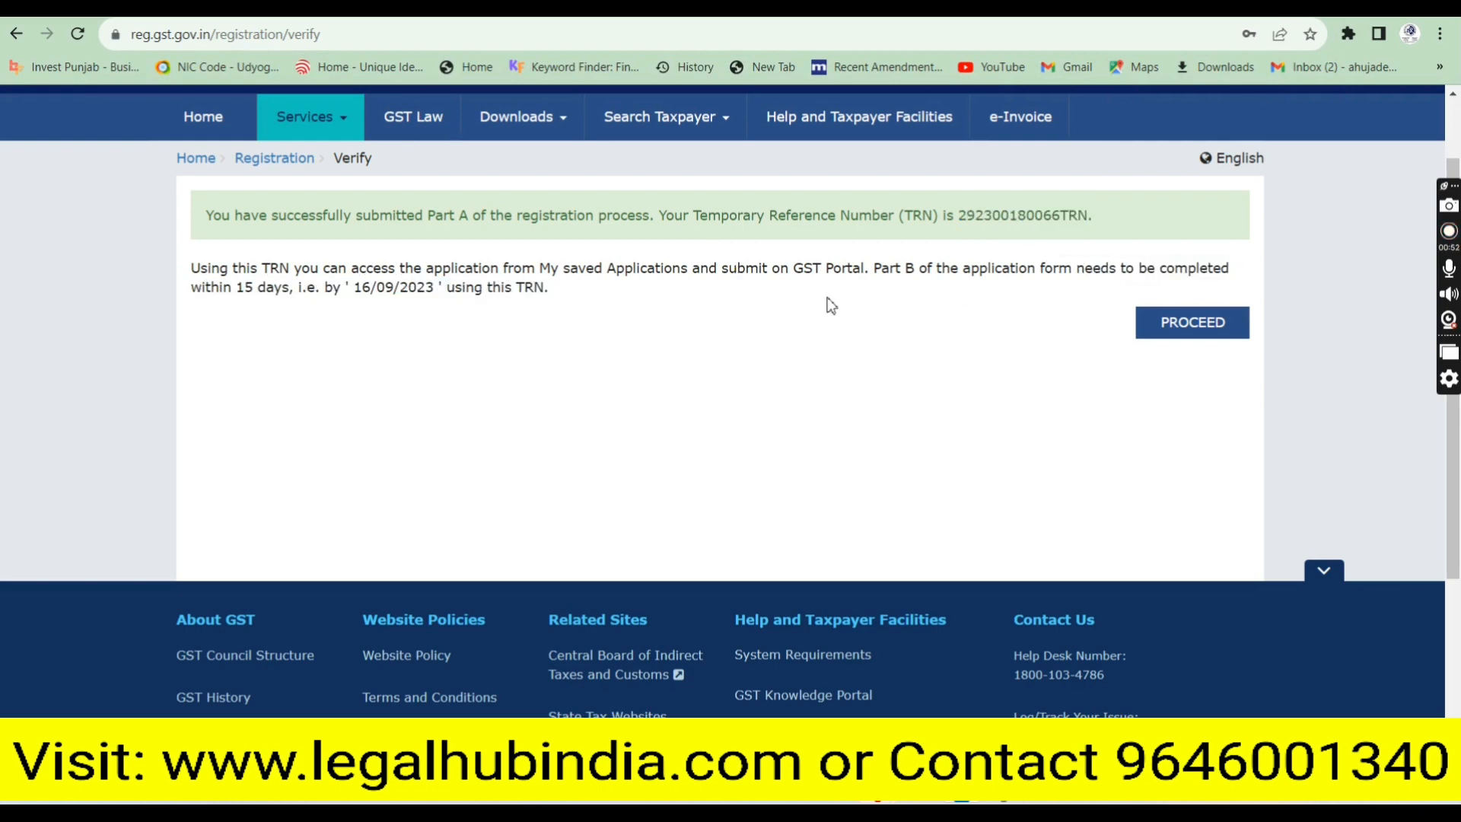
left_click(1192, 324)
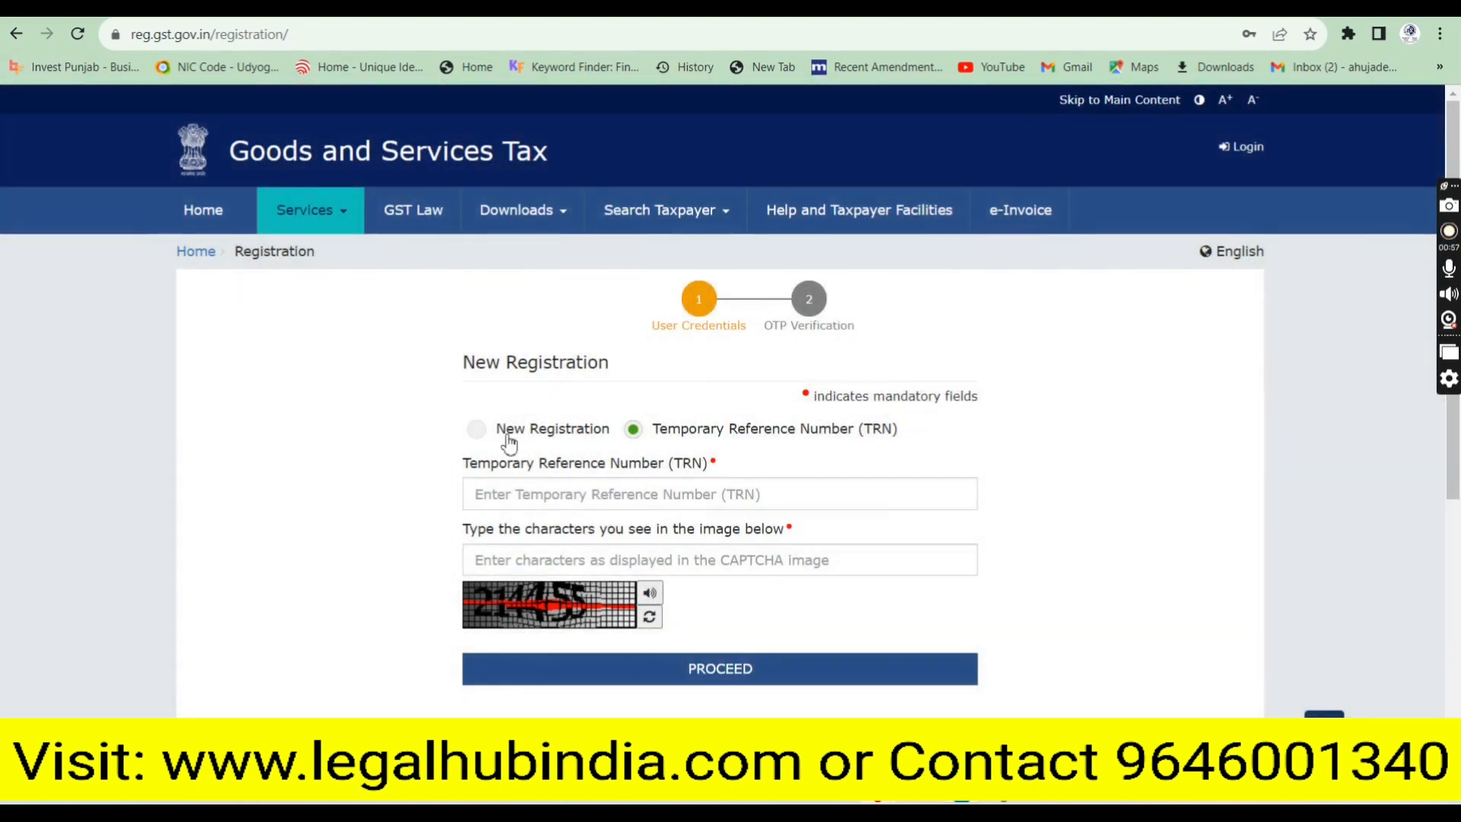
Paste the TRN, enter the CAPTCHA characters, and submit for OTP verification
left_click(611, 496)
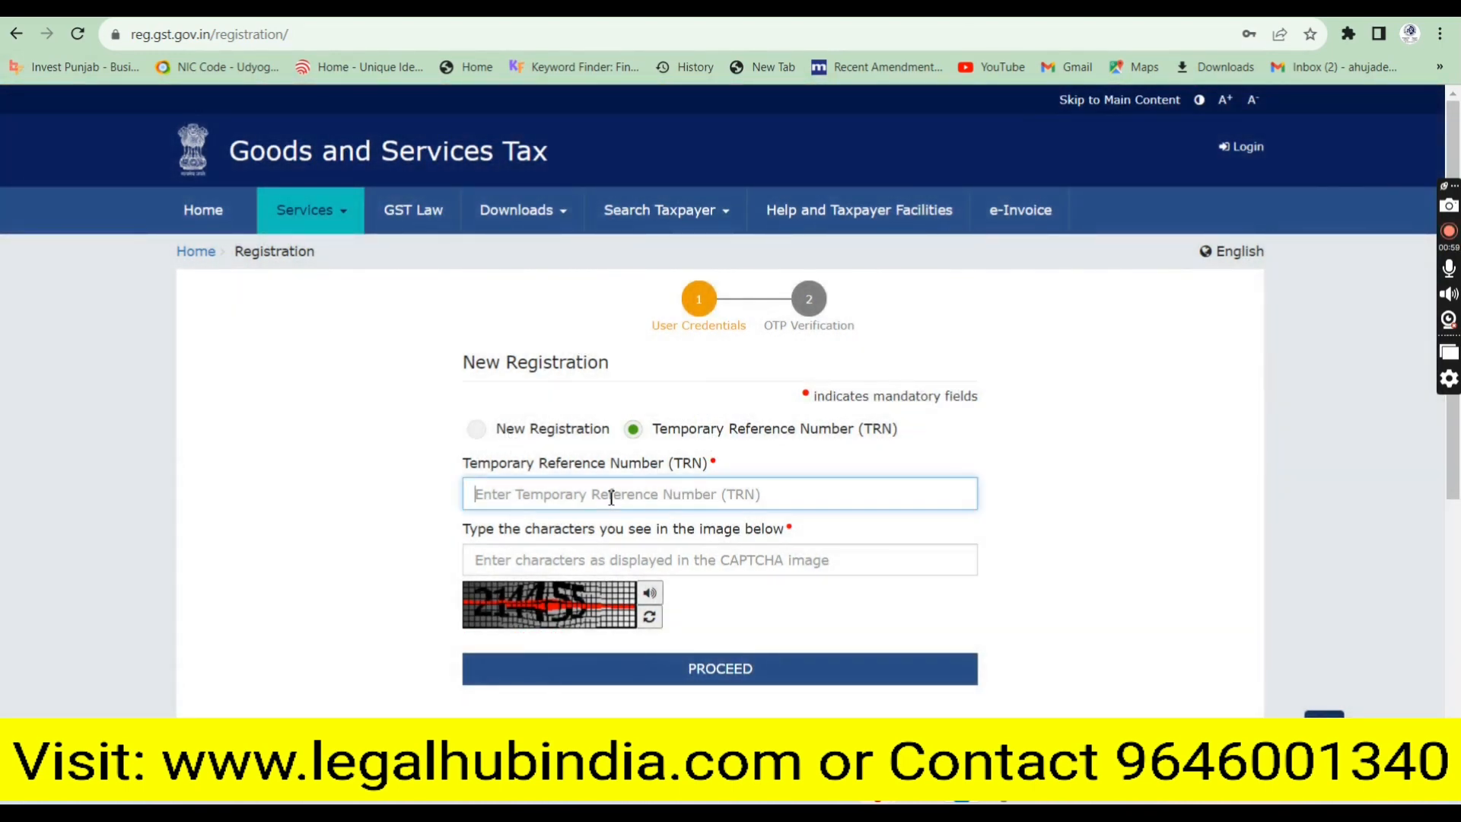
key("ctrl+v")
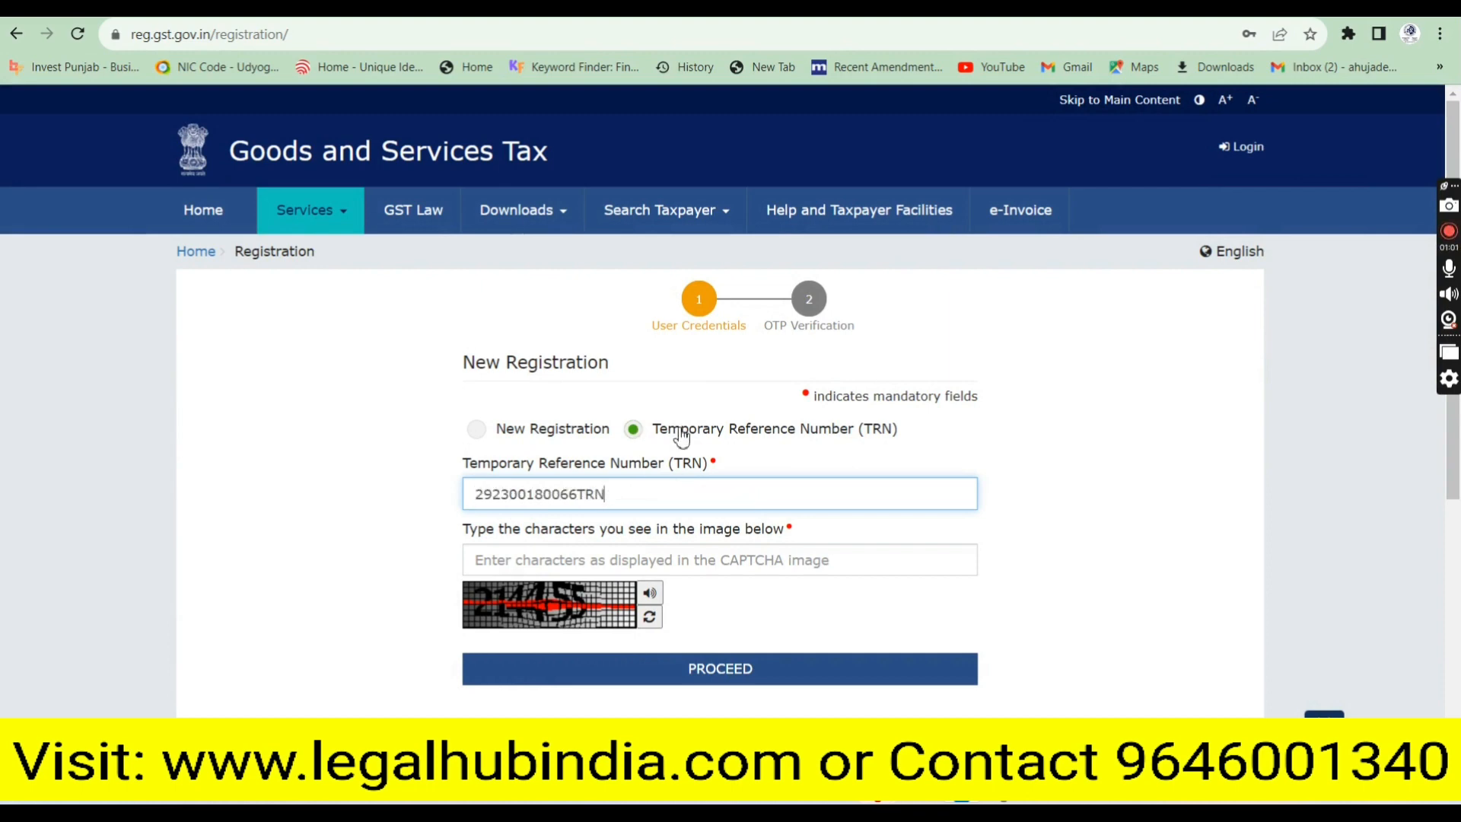
left_click_drag(461, 465, 730, 468)
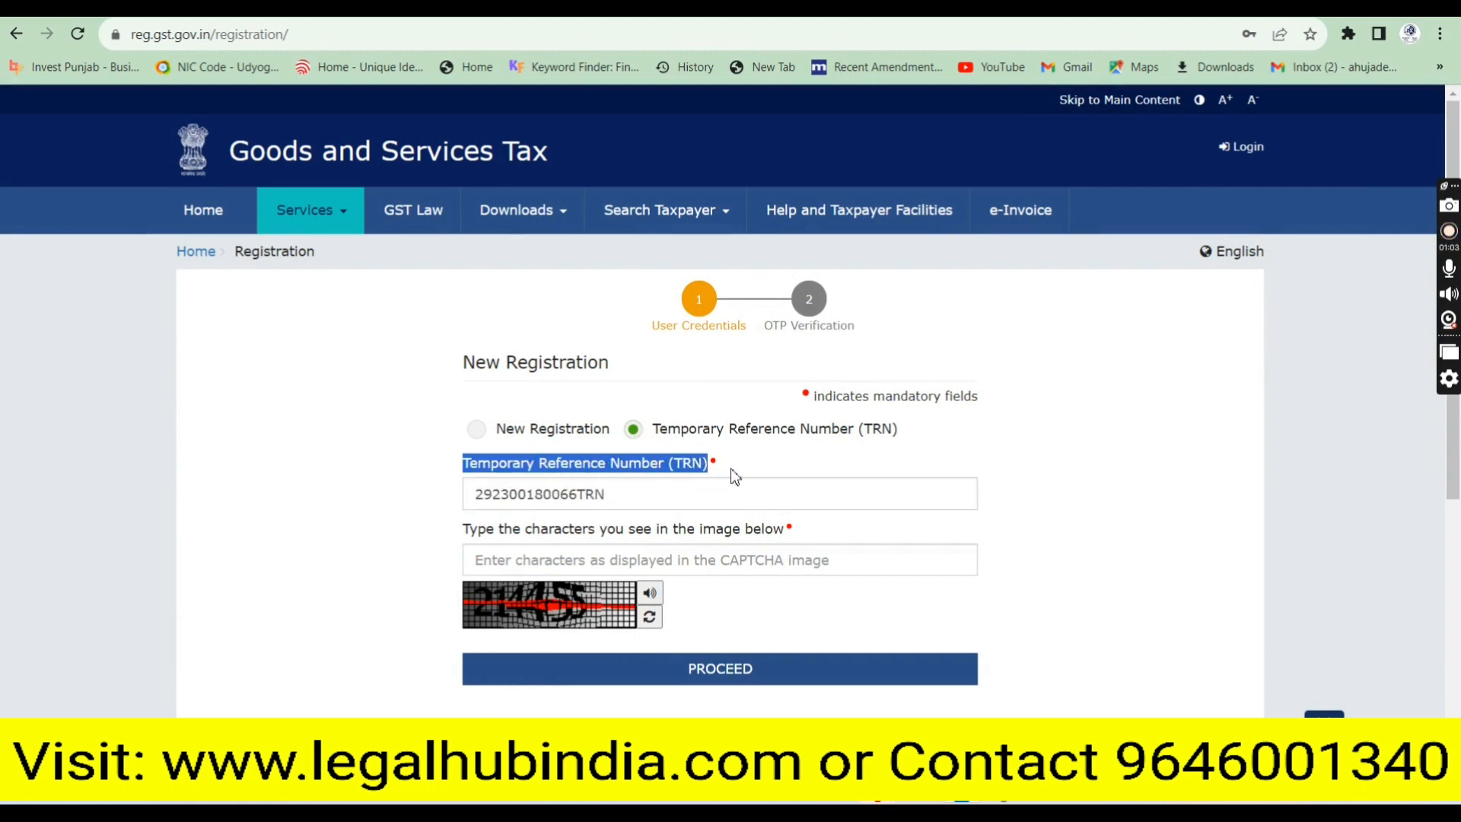
left_click(588, 555)
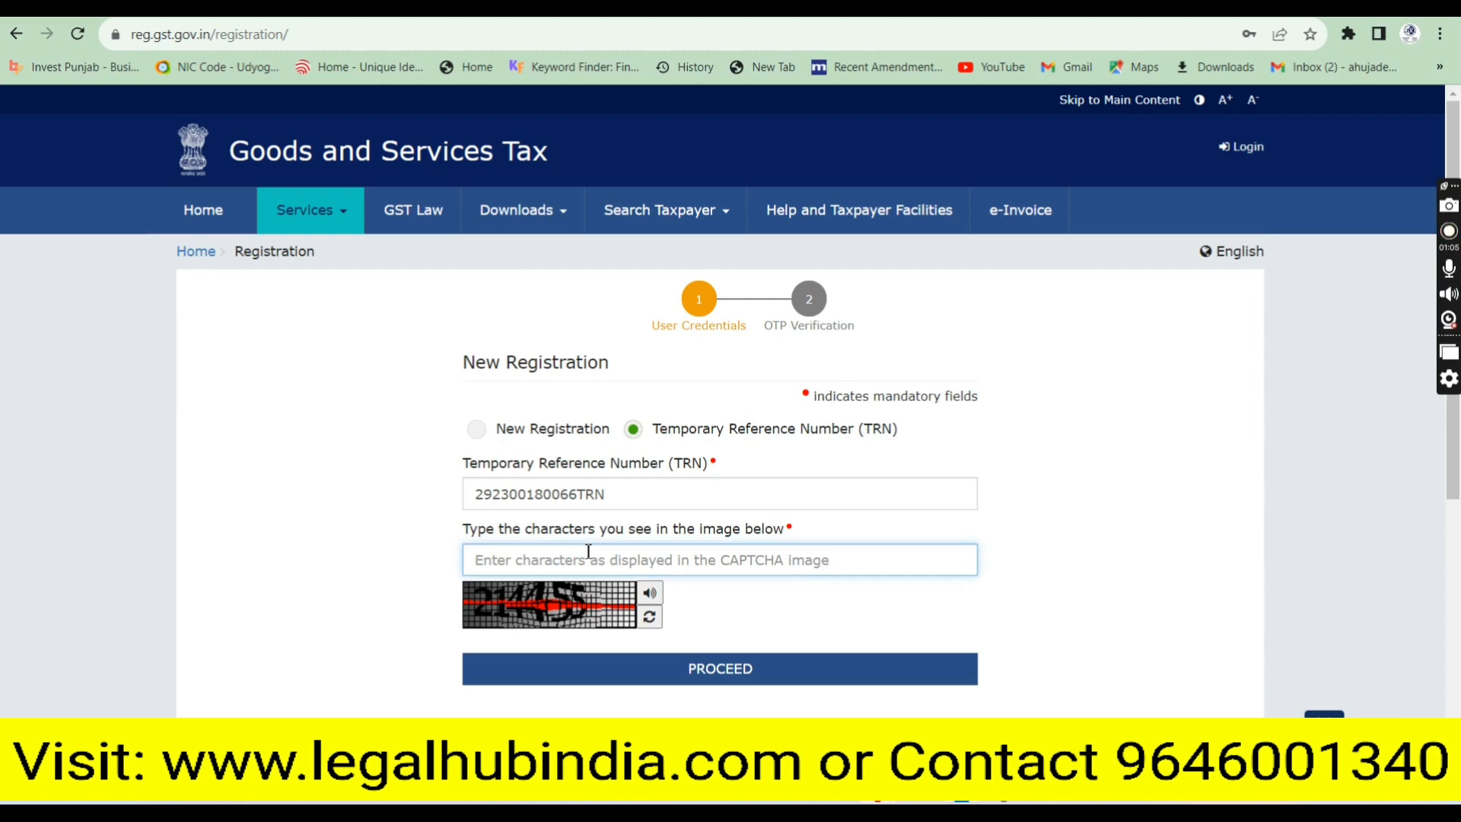
type("214455")
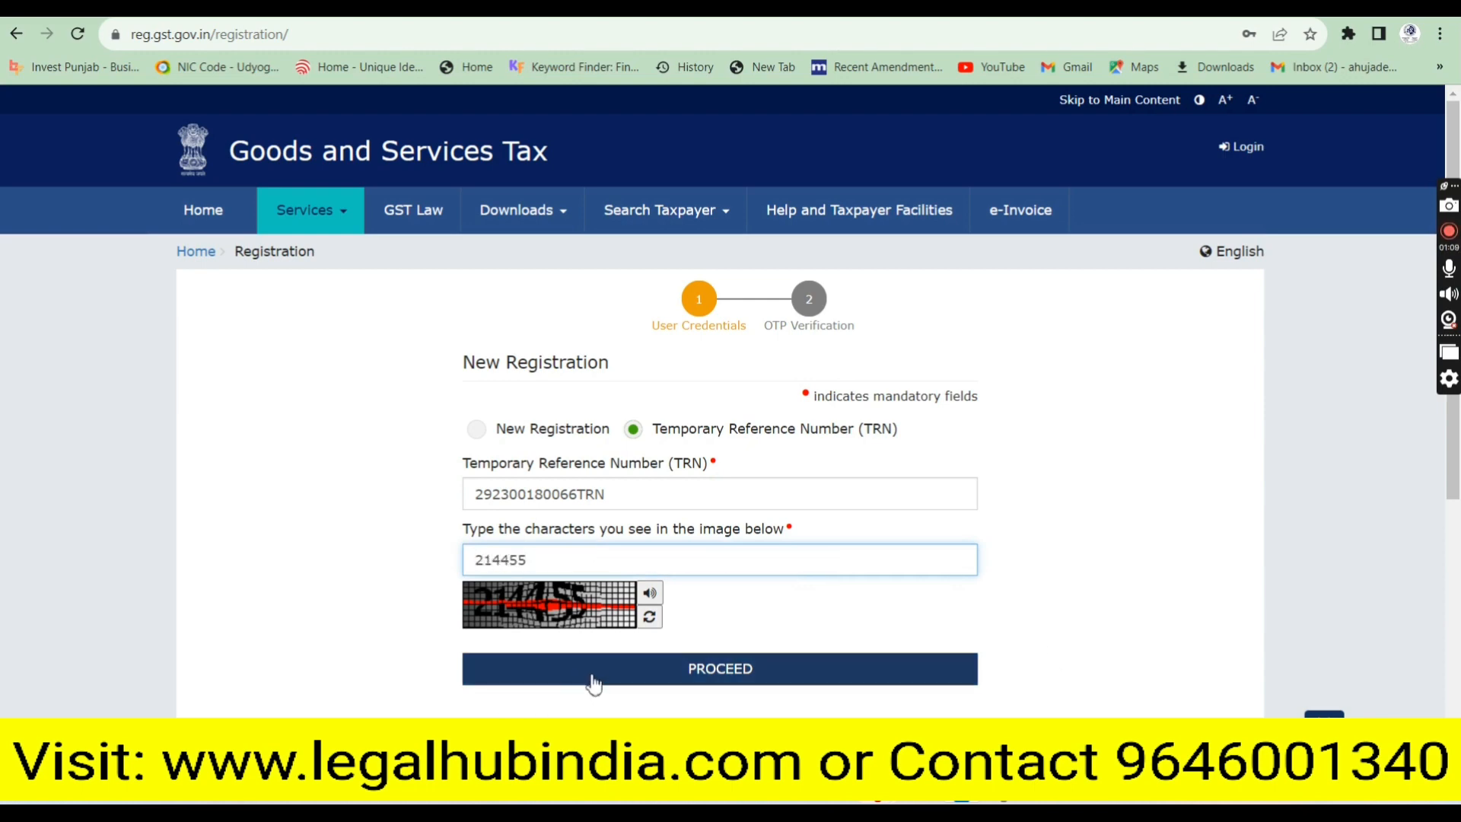
left_click(635, 678)
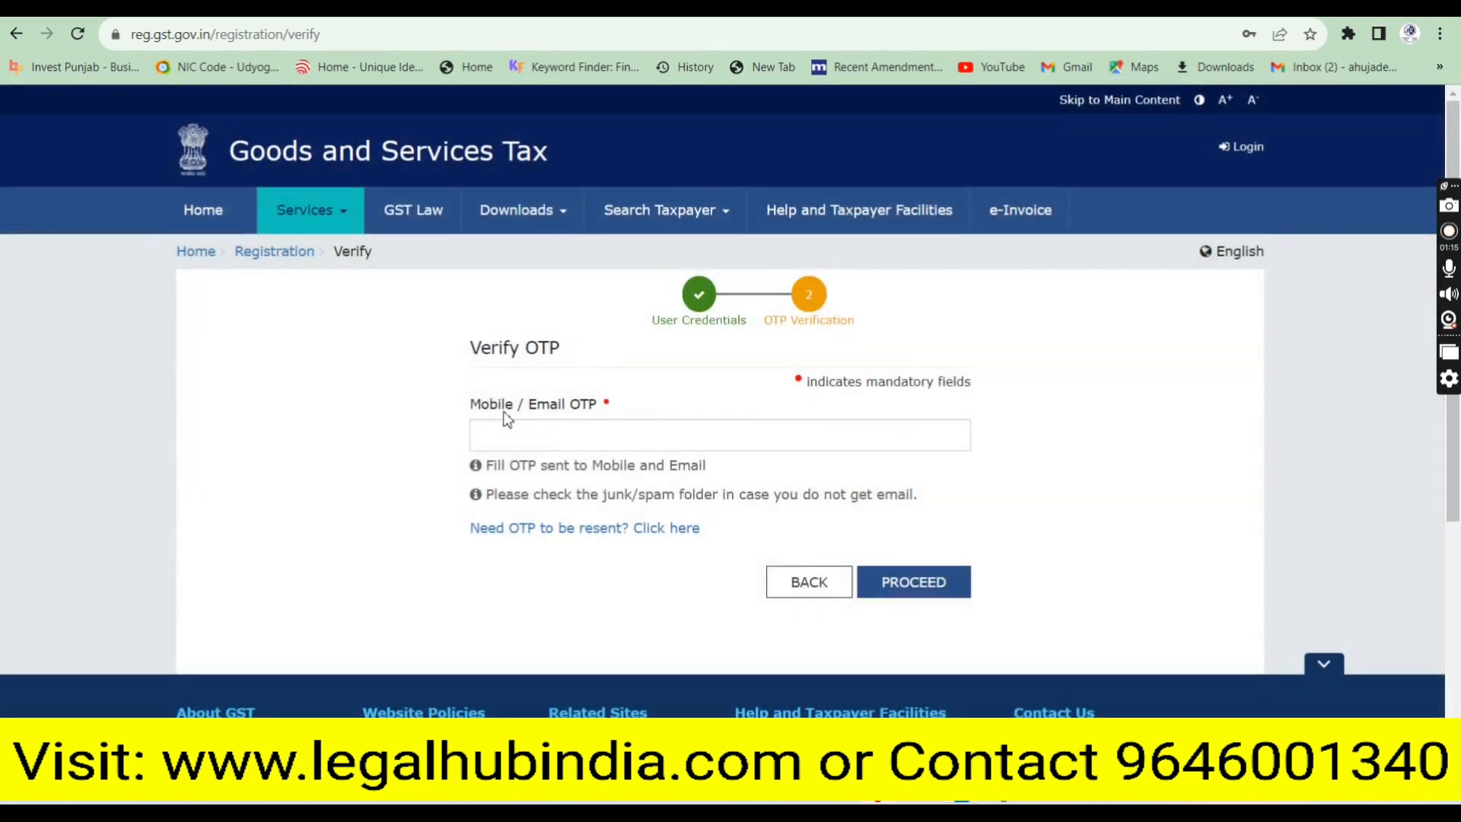
Verify the received OTP and open the draft GST REG-01 application for editing
left_click_drag(469, 403, 601, 413)
left_click(594, 428)
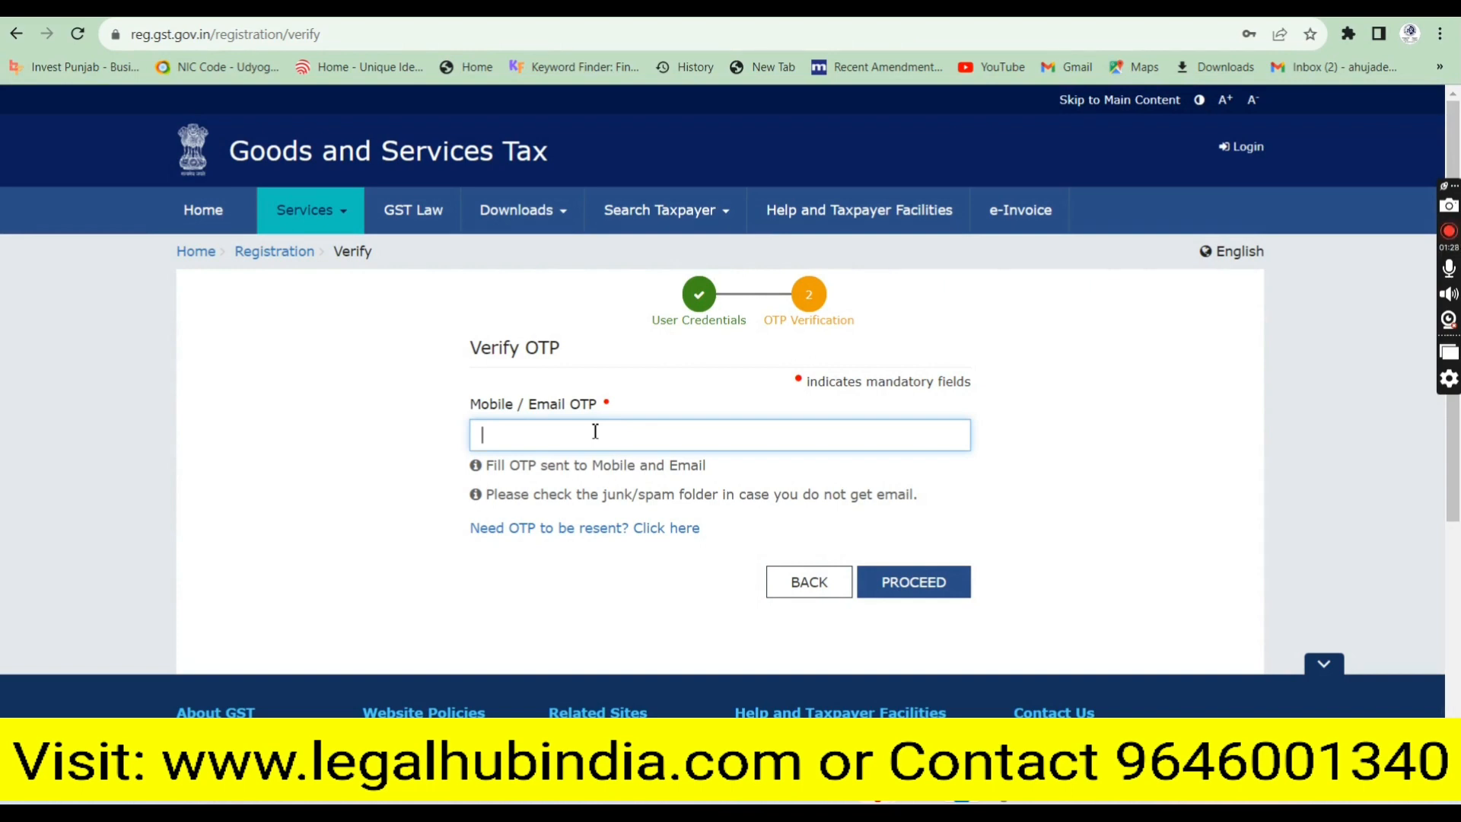
type("••••")
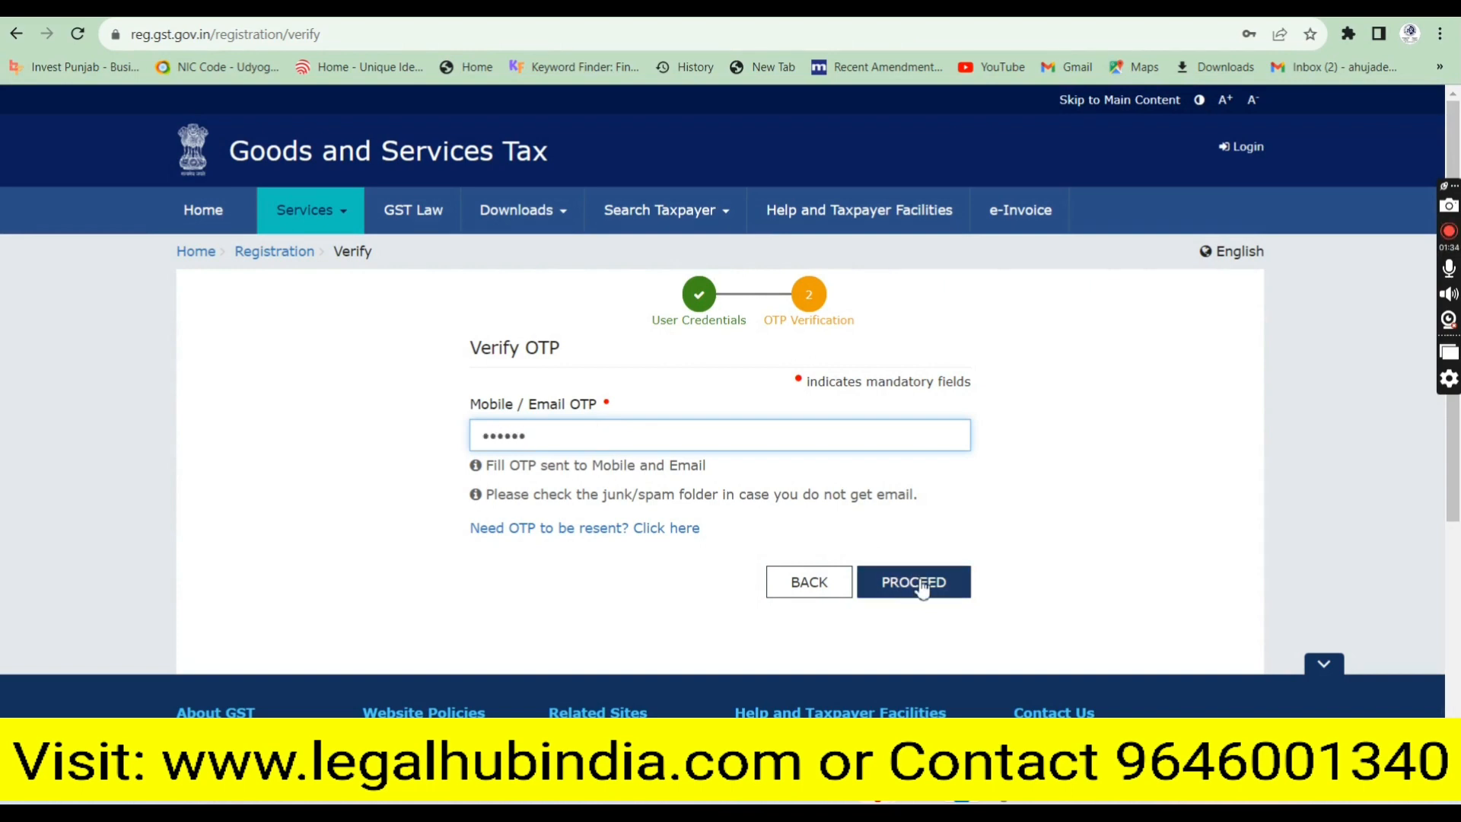
left_click(913, 585)
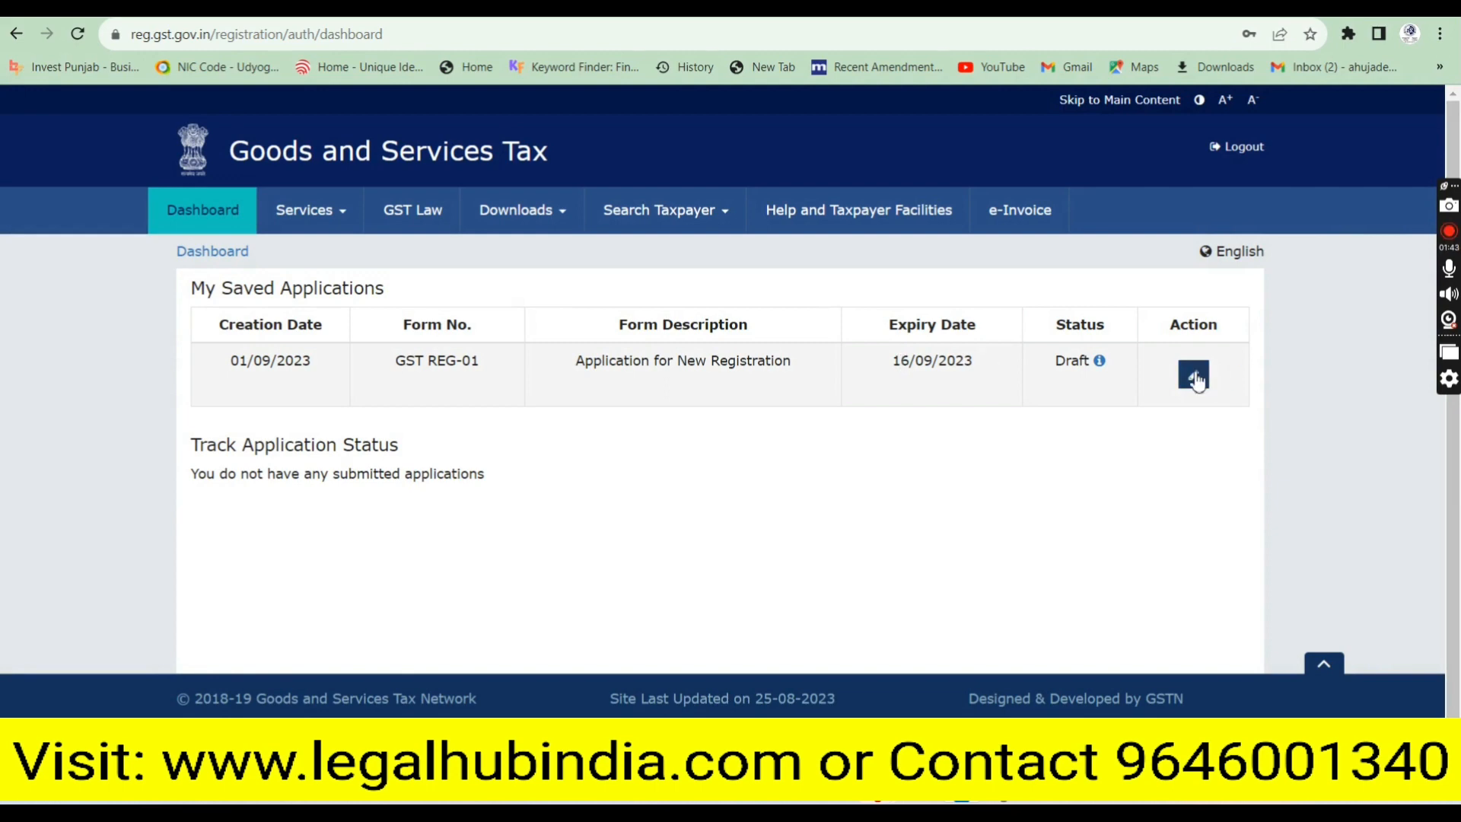
left_click(1194, 376)
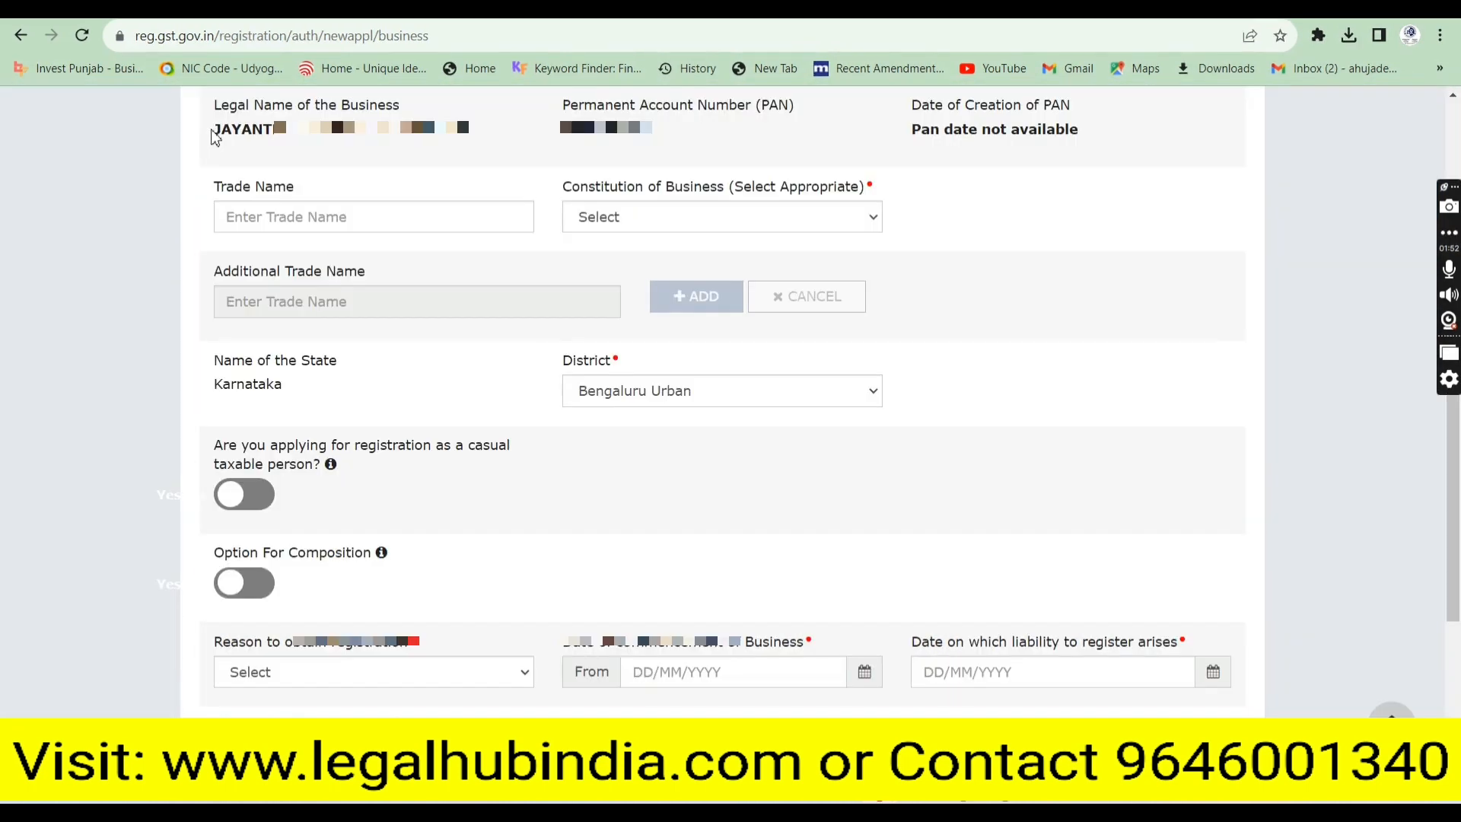
Copy the legal name into the Trade Name field
left_click_drag(215, 130, 475, 132)
key("ctrl+c")
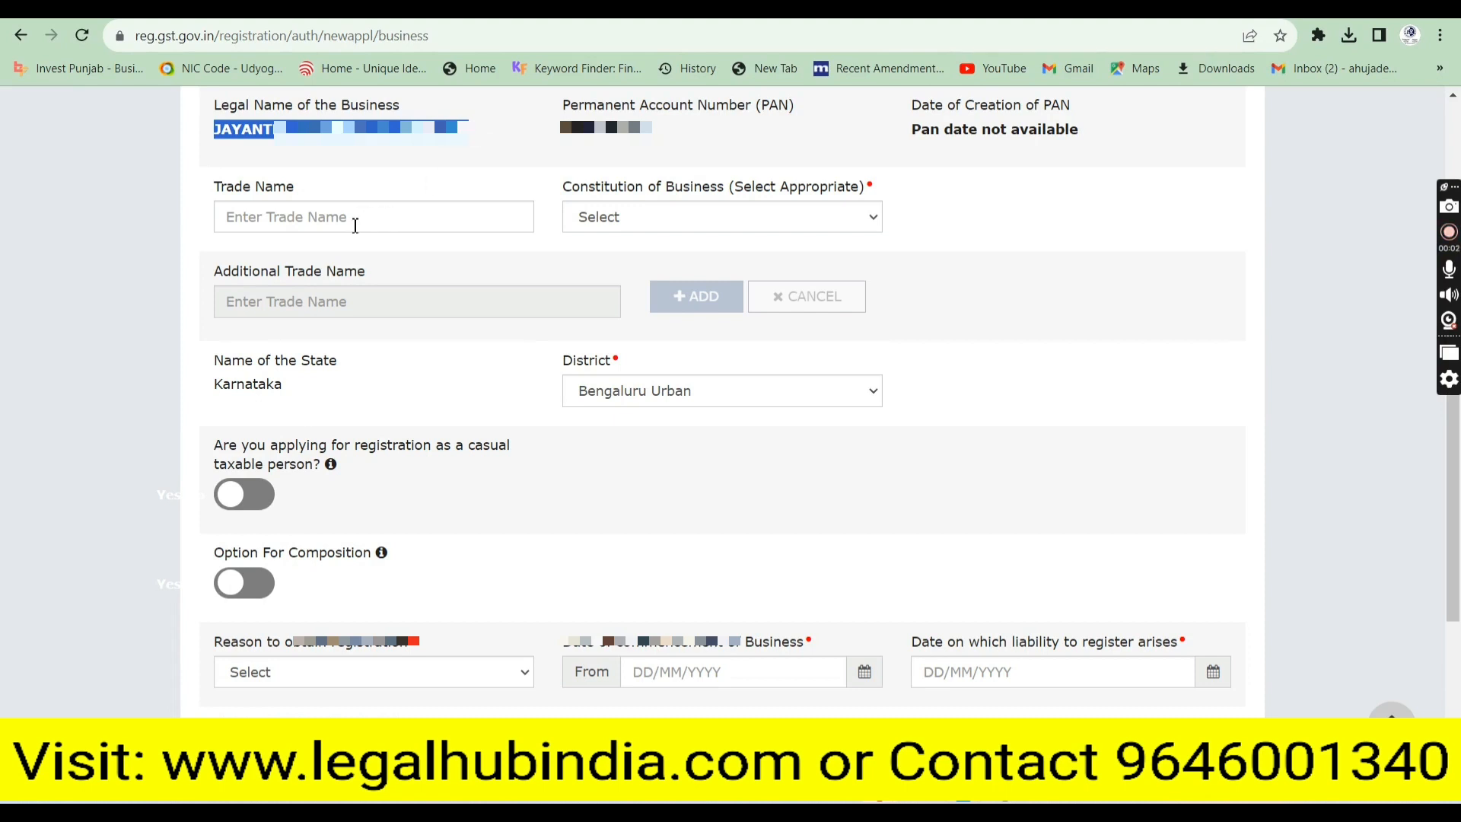
left_click(354, 226)
key("ctrl+v")
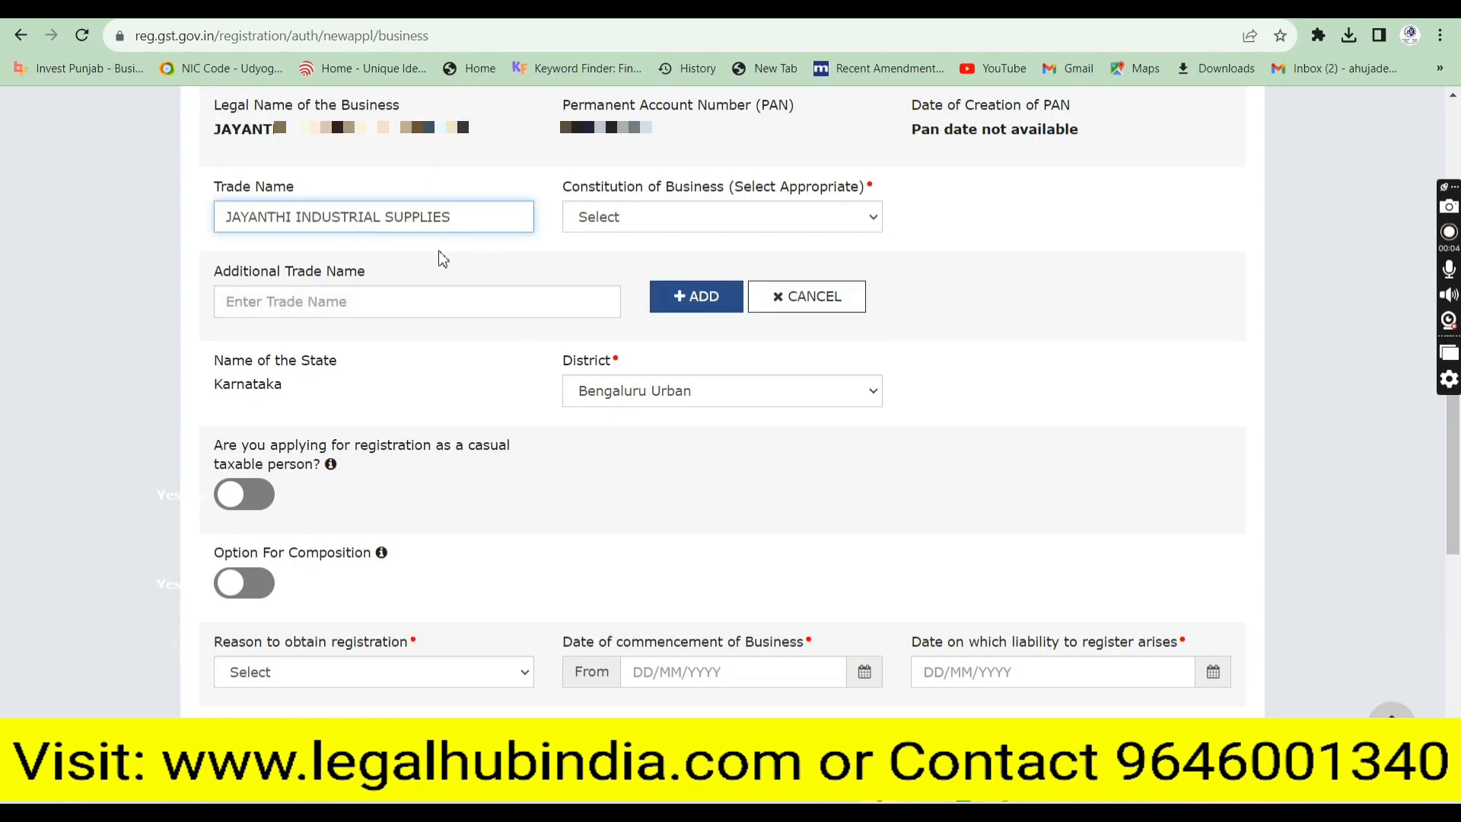
left_click(441, 252)
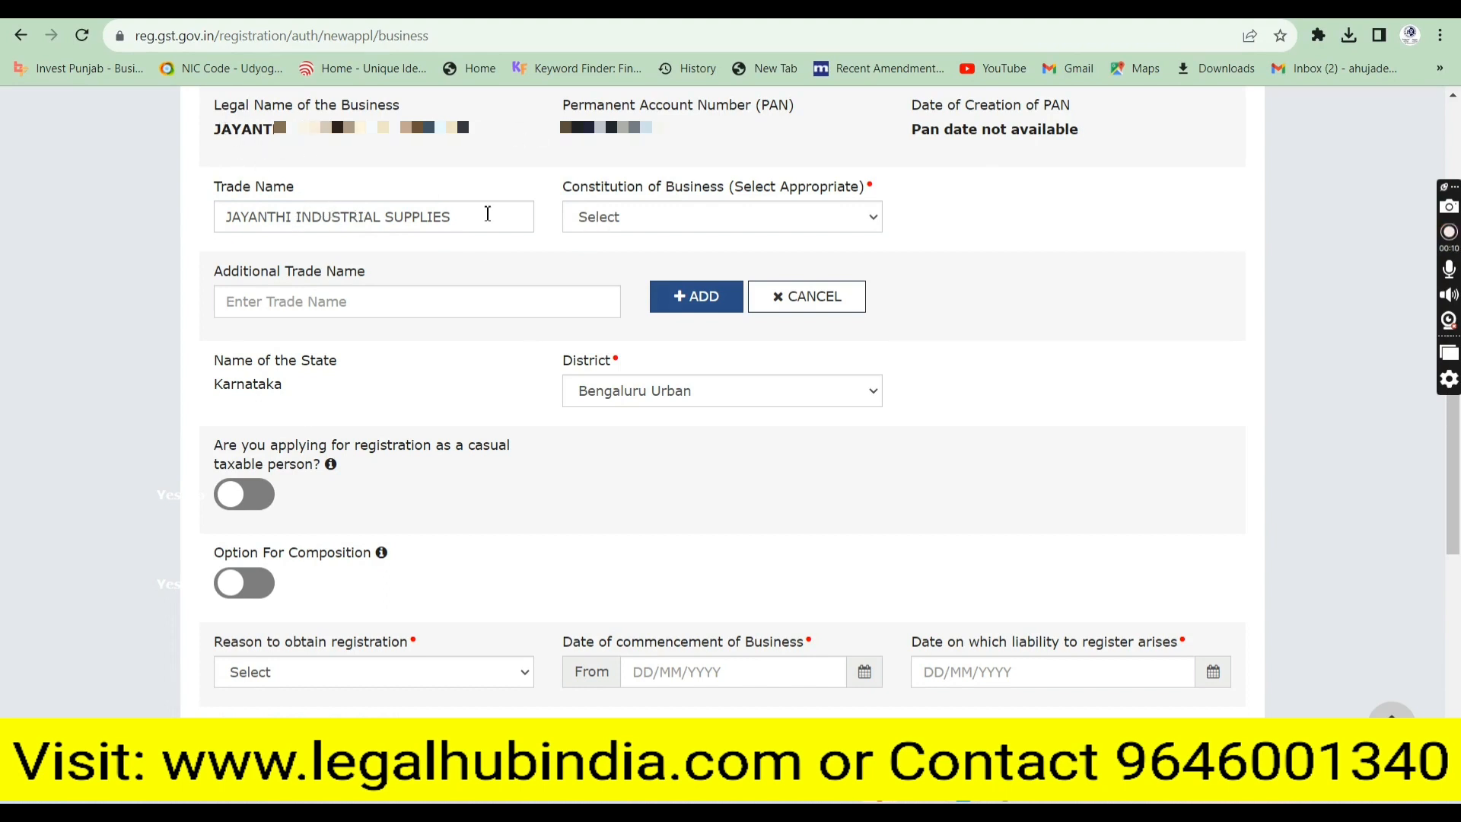
Set the Constitution of Business to Partnership
left_click(601, 218)
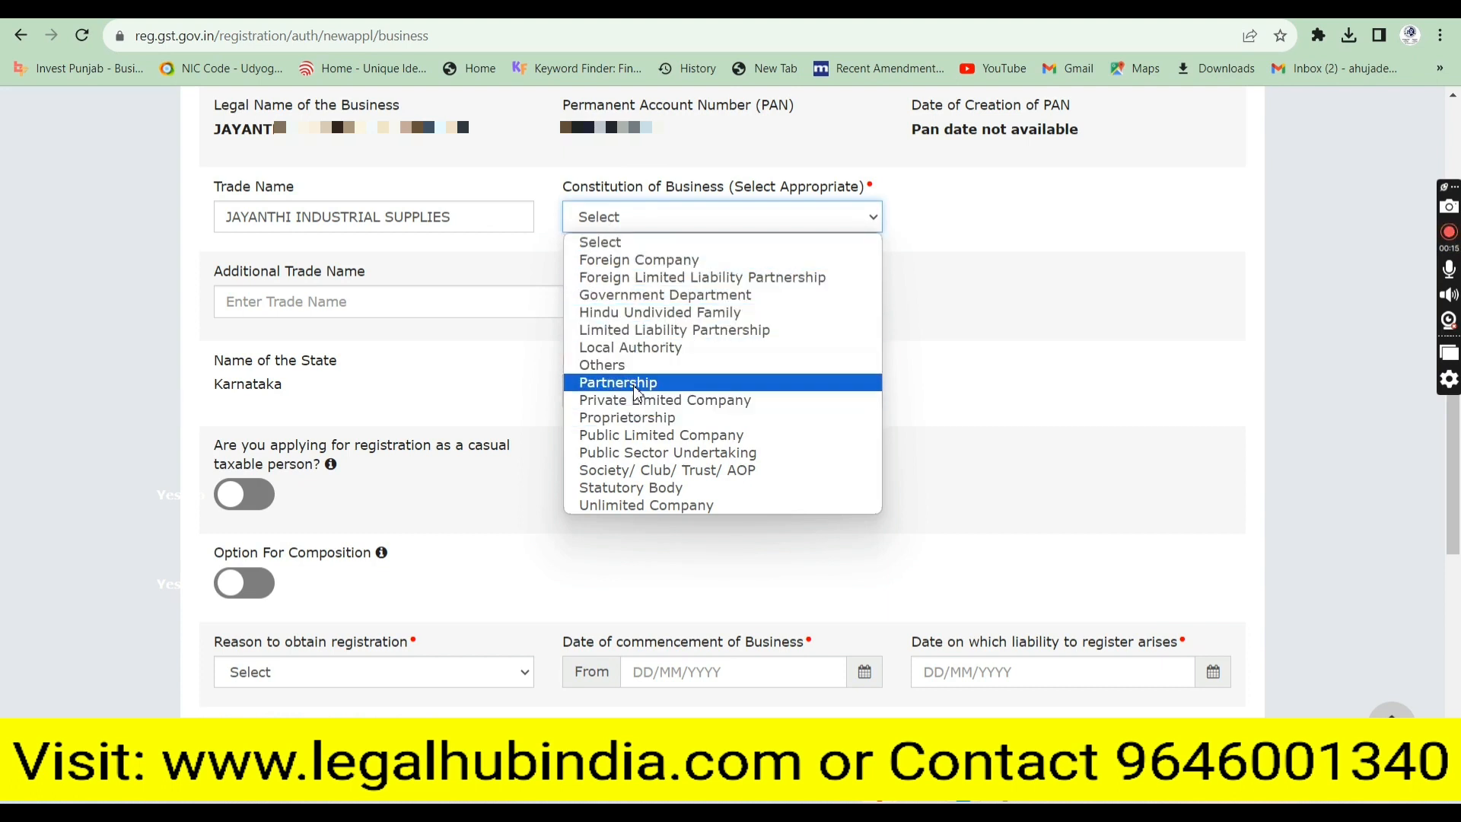
left_click(637, 386)
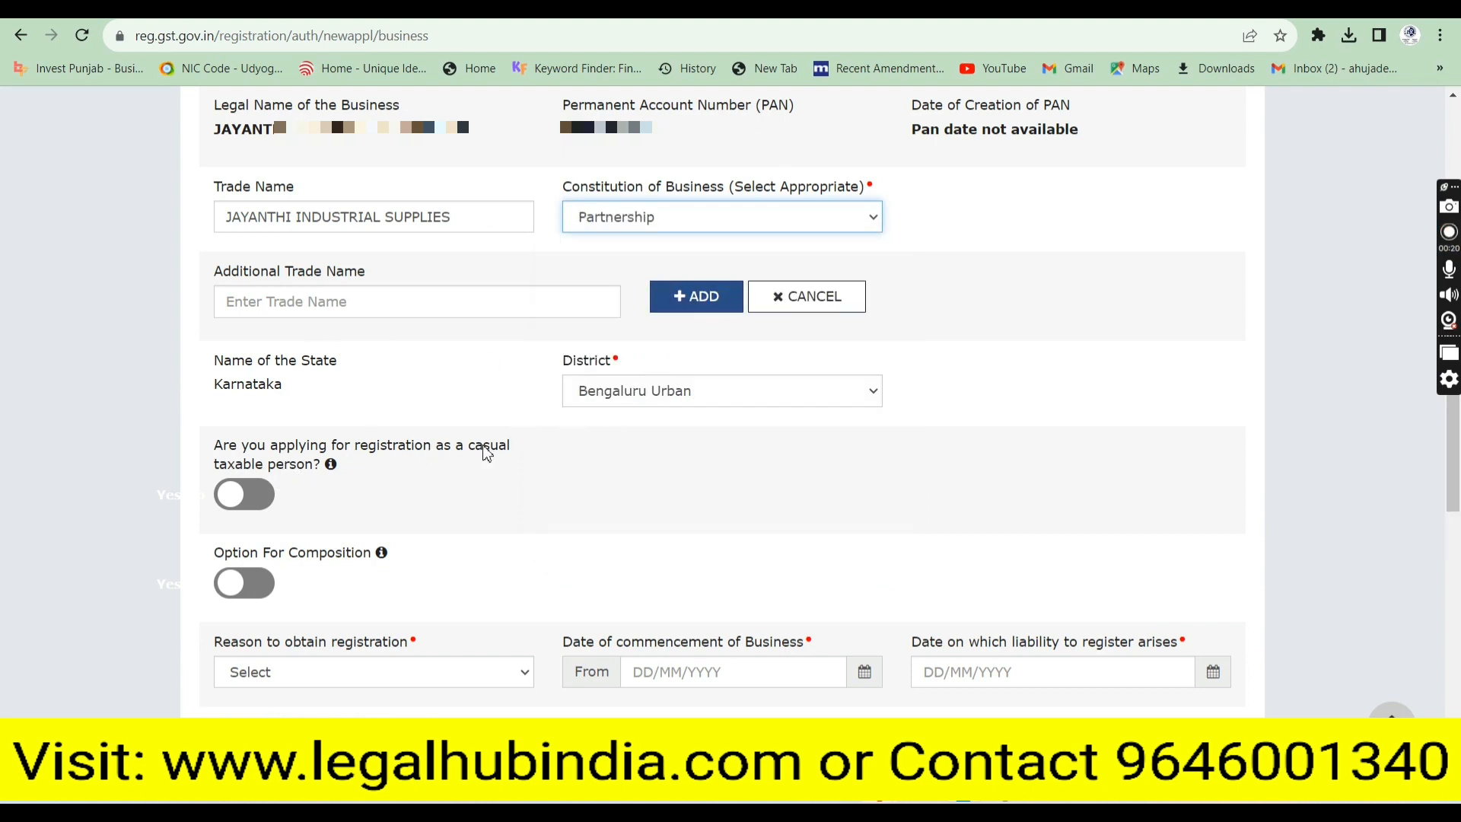
mouse_move(332, 467)
mouse_move(370, 560)
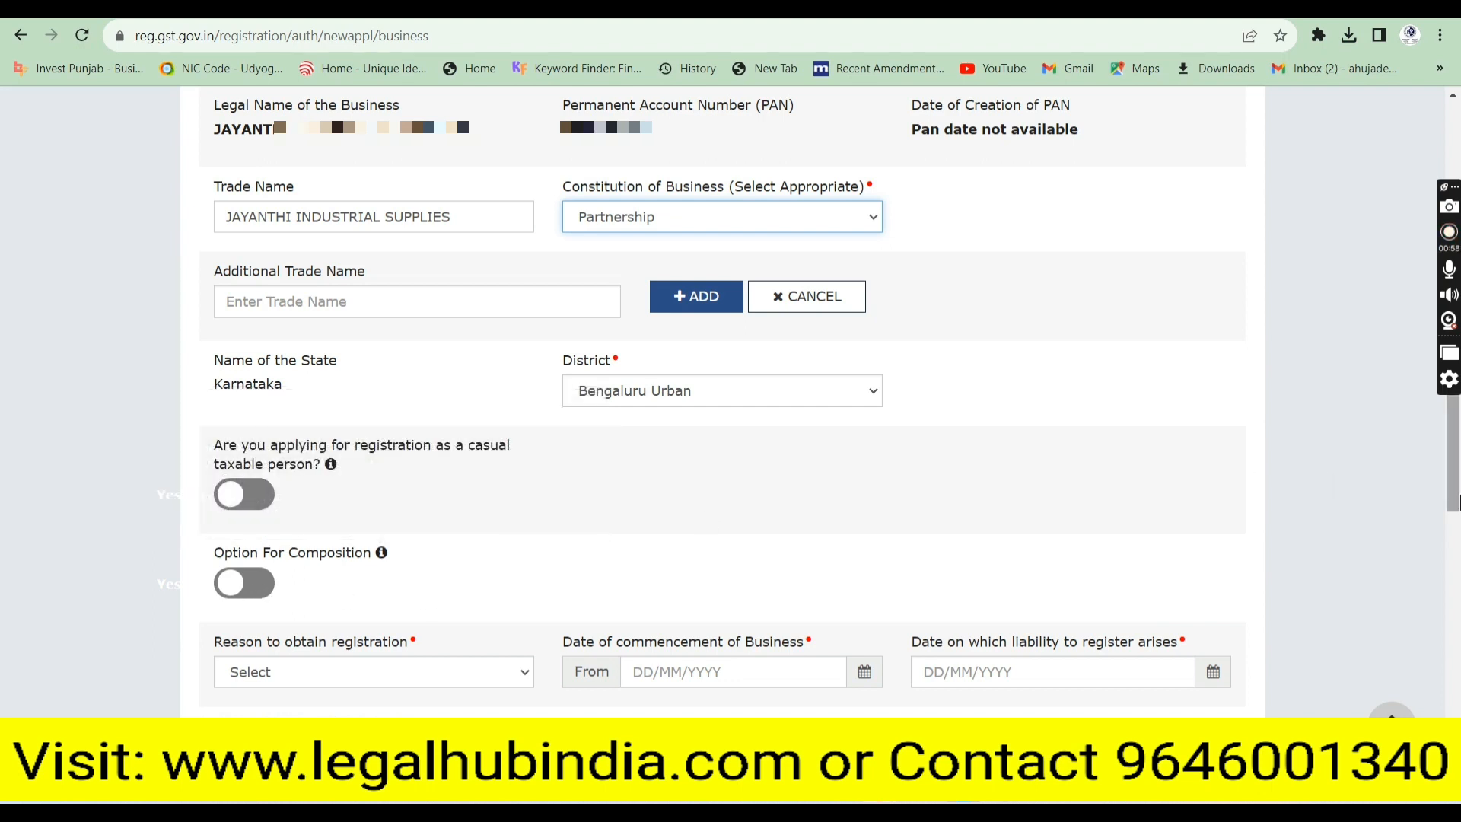
Select Voluntary Basis as the registration reason, commencing 09/08/2023
scroll(641, 462, "down", 4)
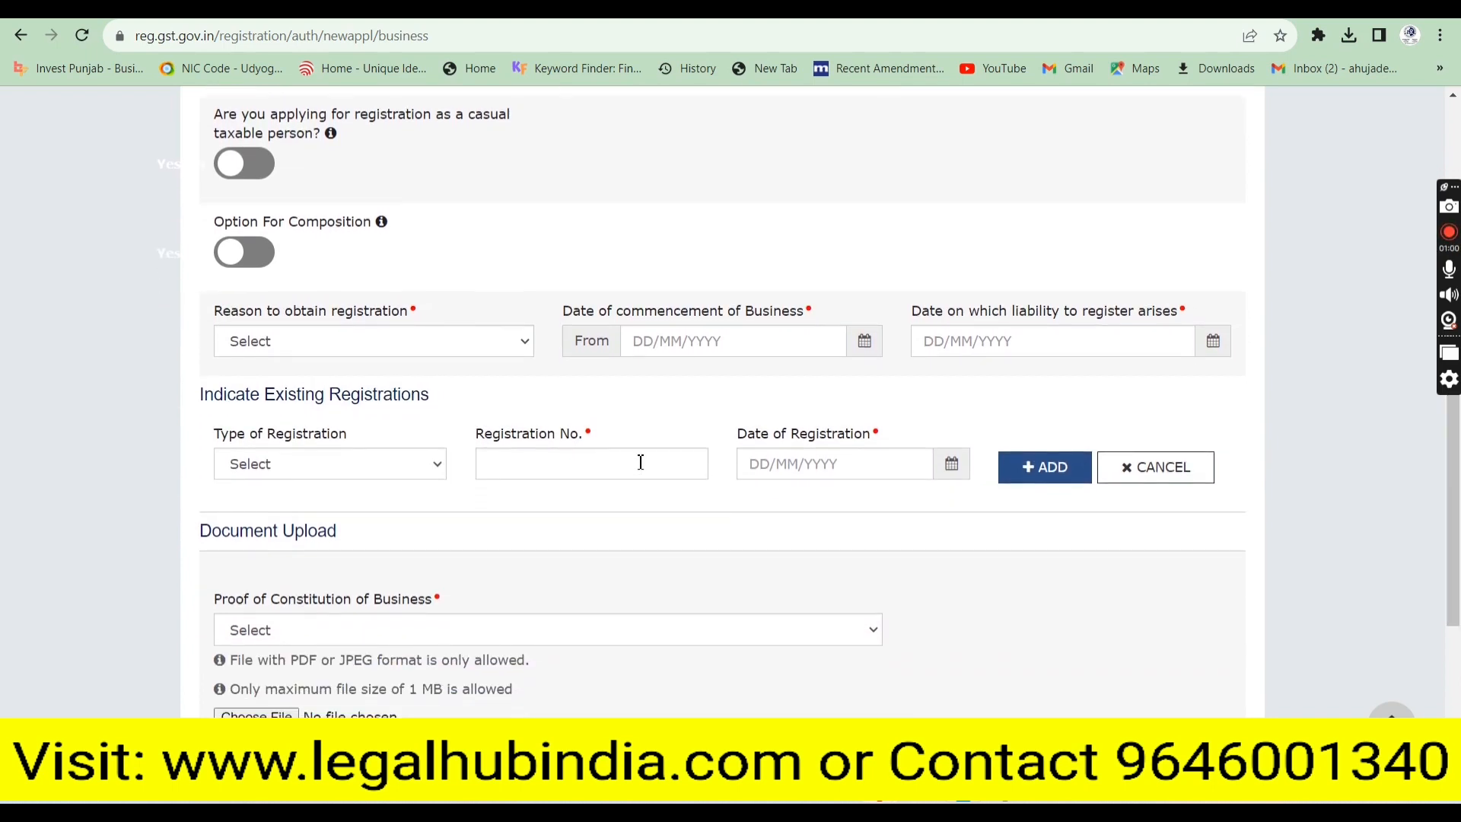
left_click(320, 343)
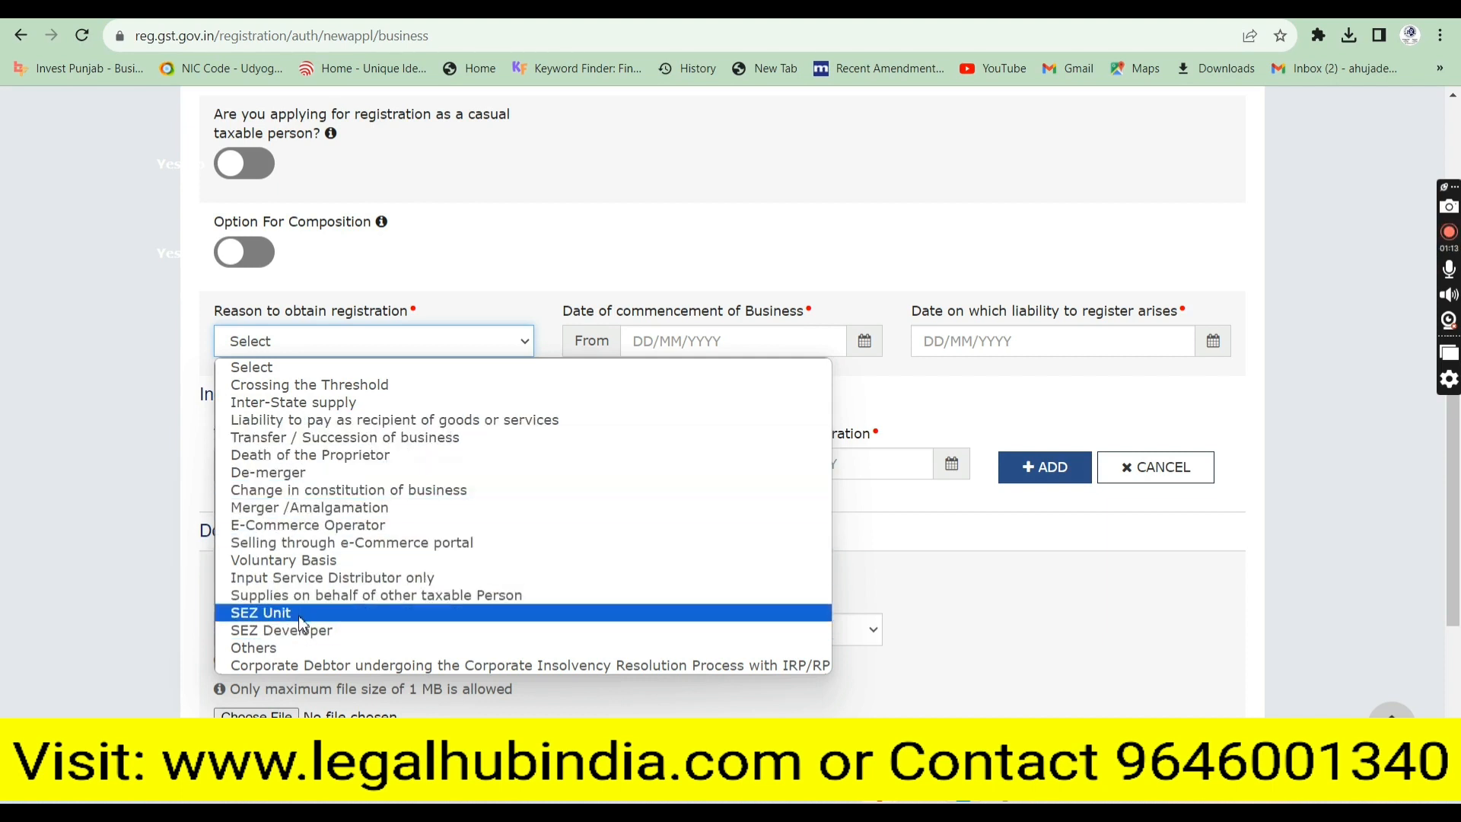
left_click(296, 561)
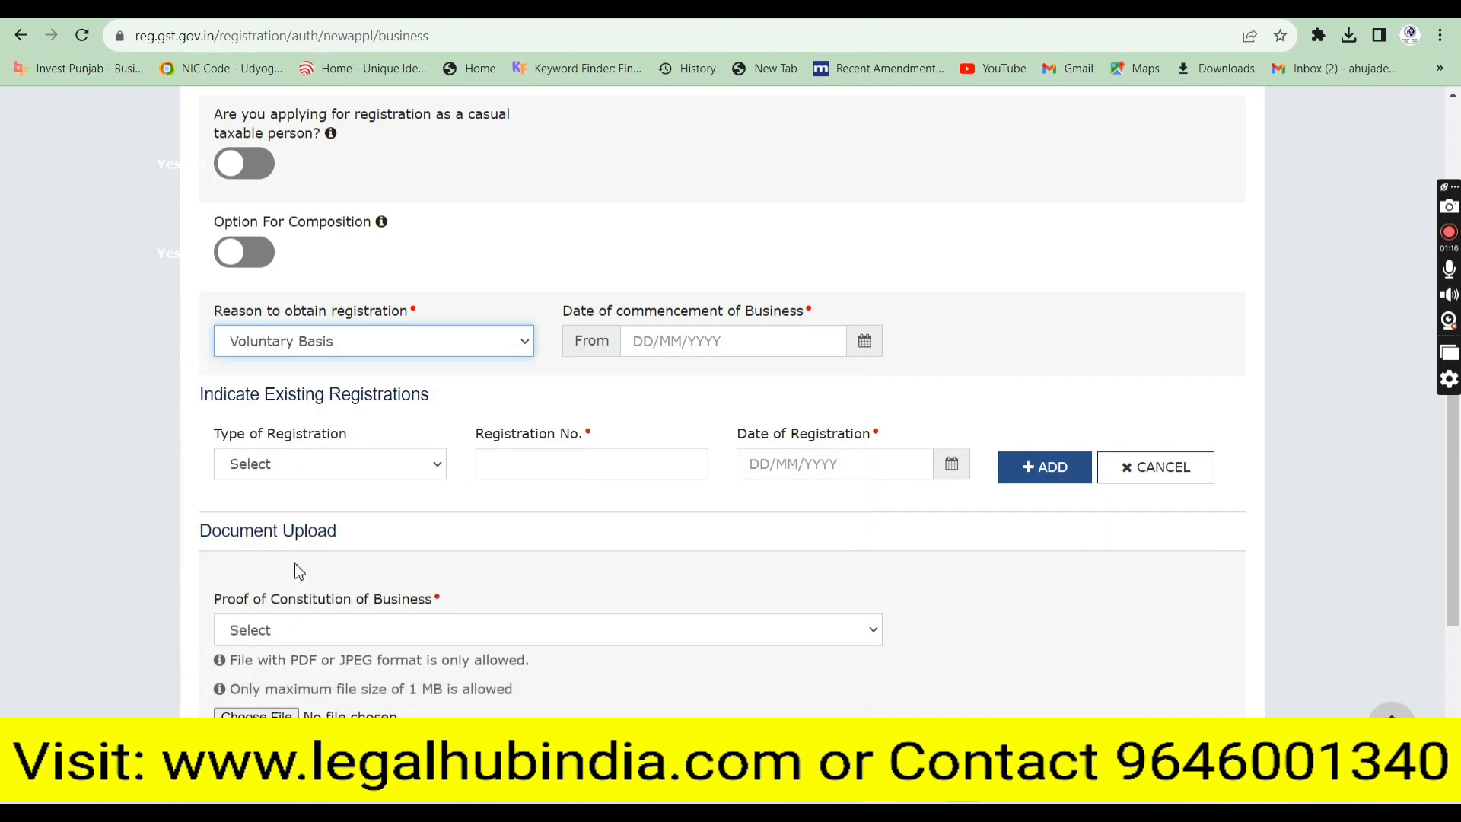
left_click(631, 343)
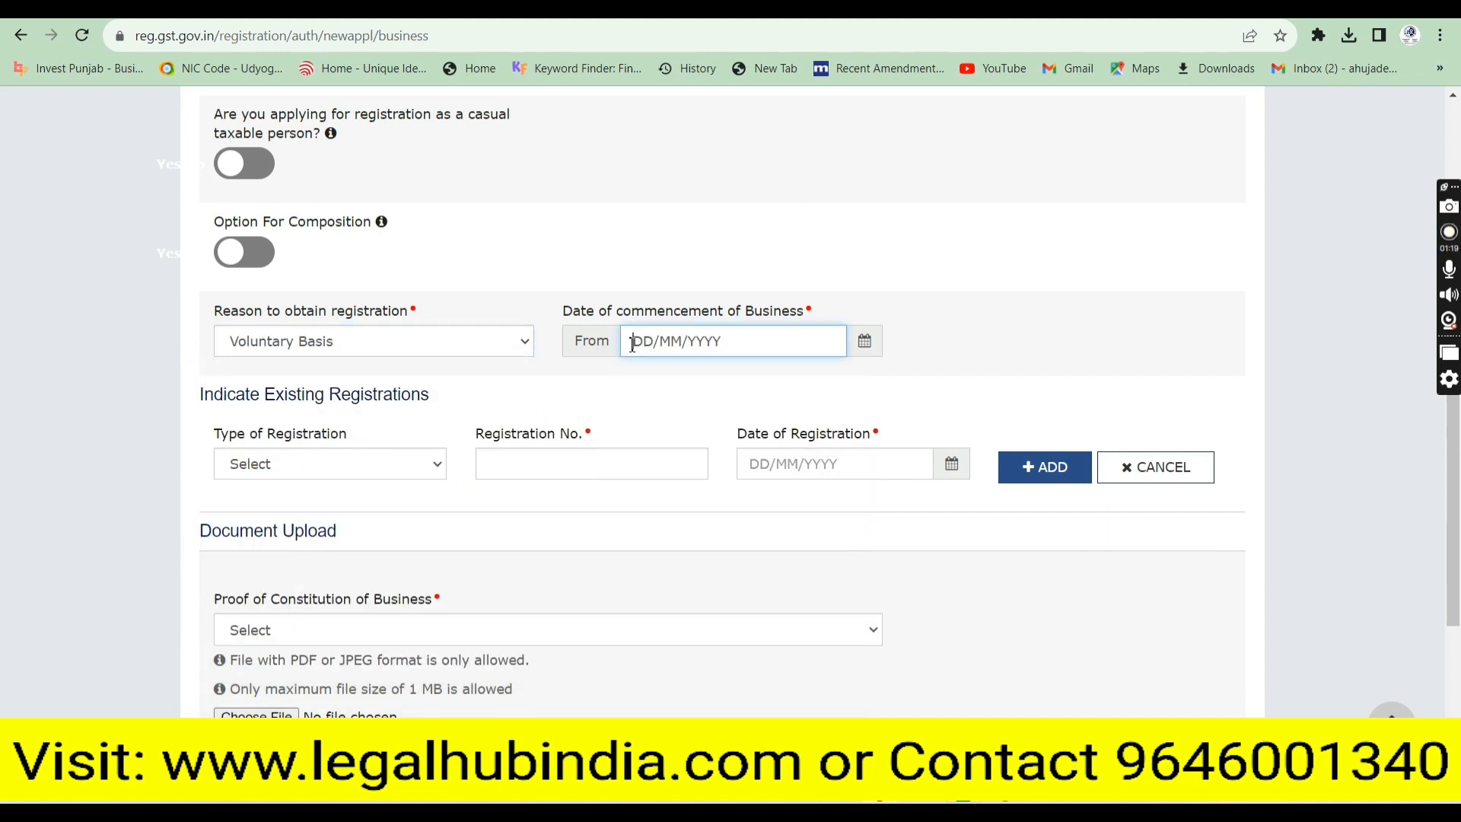
type("09/08/2023")
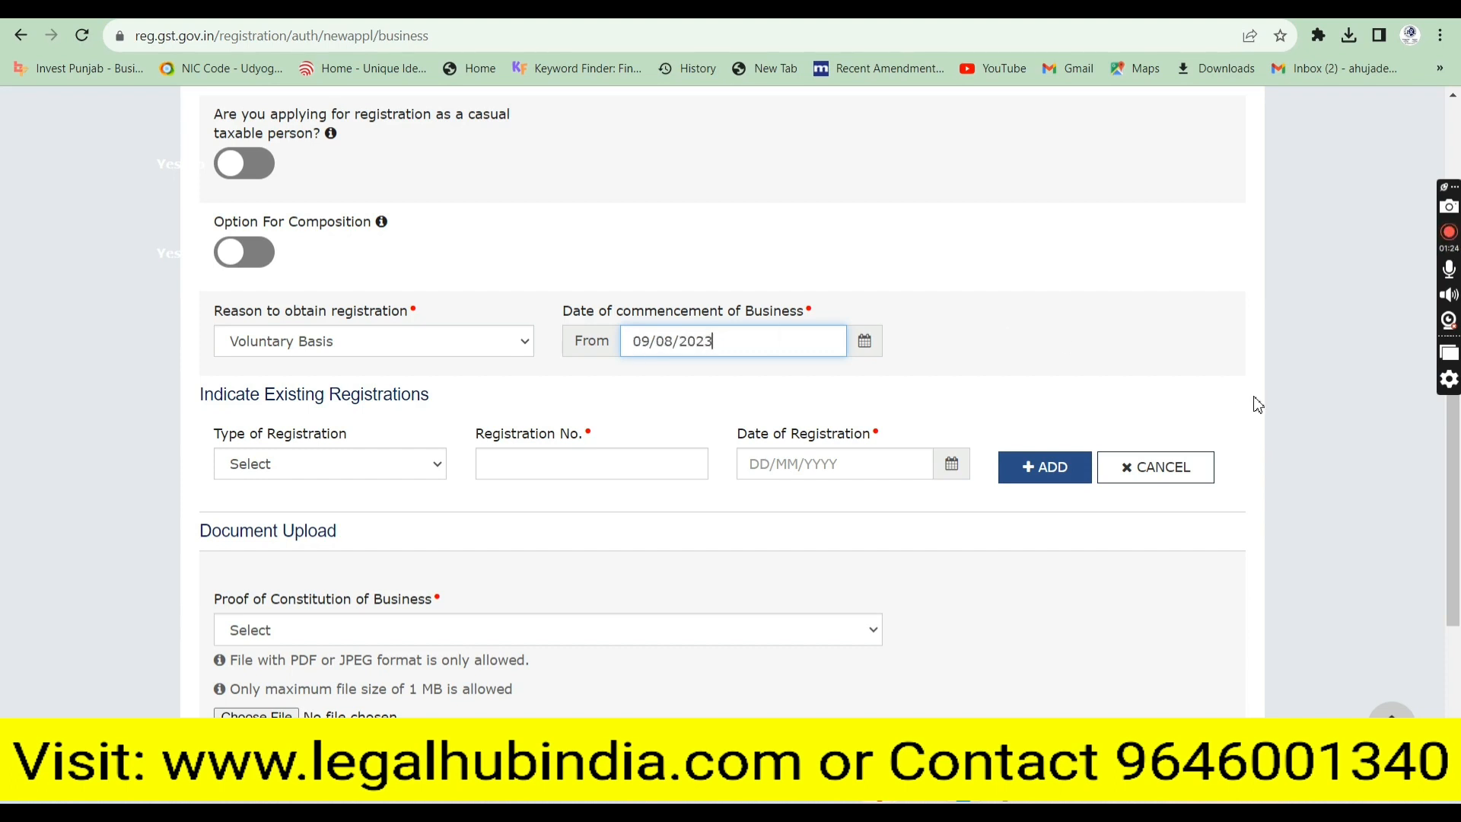
Choose Partnership Deed as the proof of constitution and begin its file upload
scroll(1453, 525, "down", 1)
scroll(1457, 537, "down", 1)
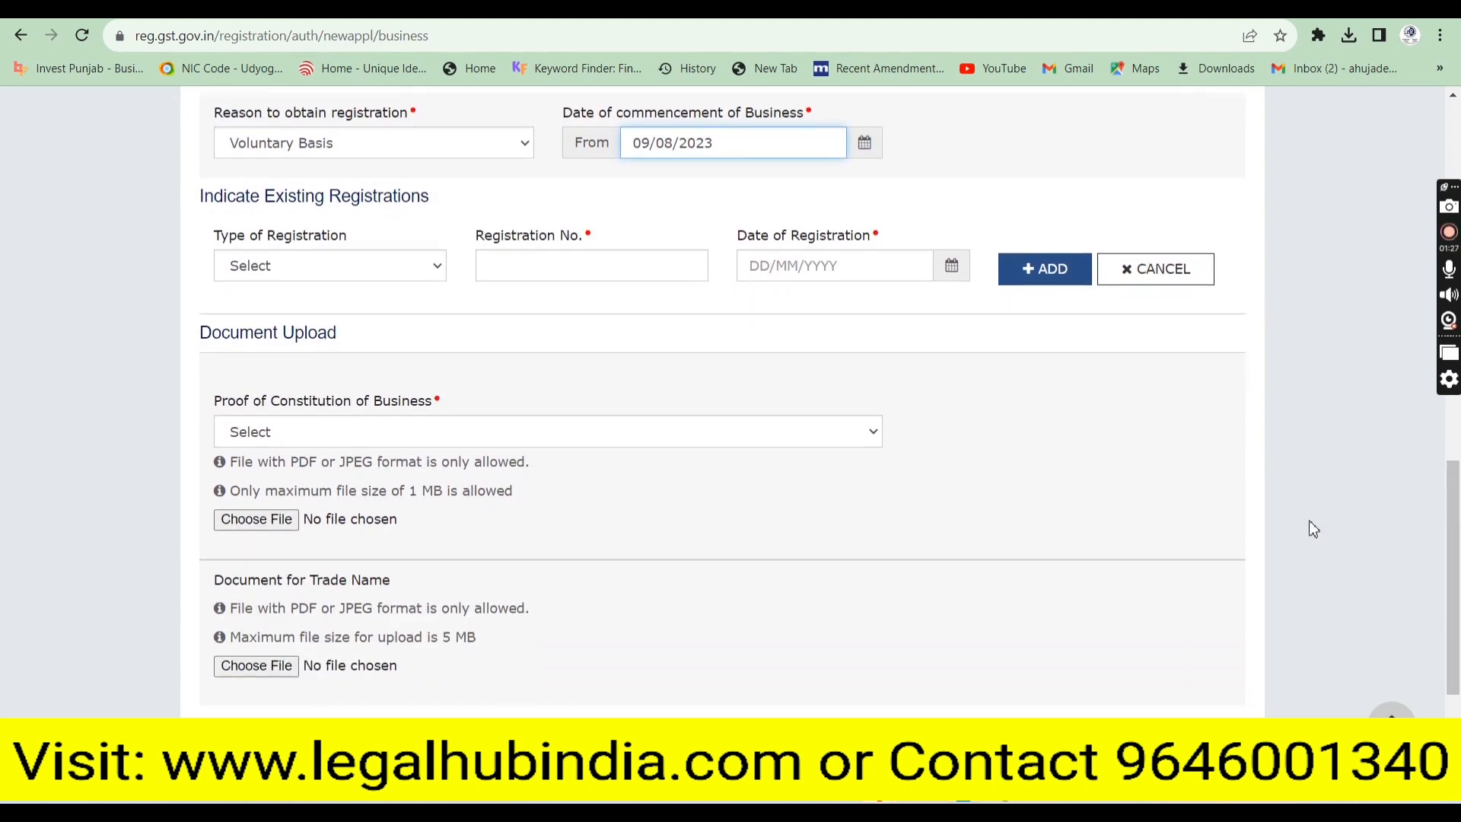
left_click(496, 430)
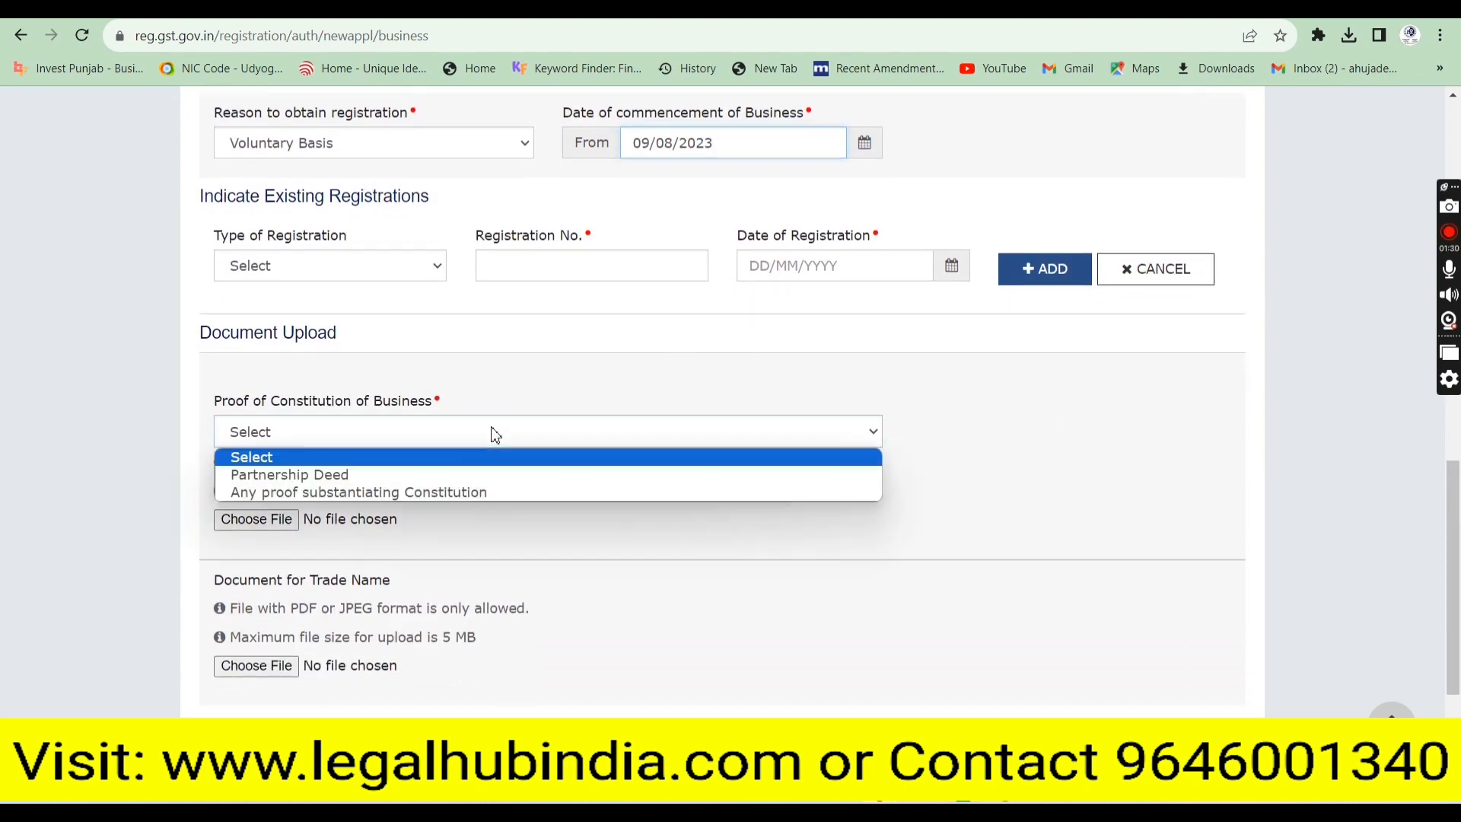
left_click(458, 476)
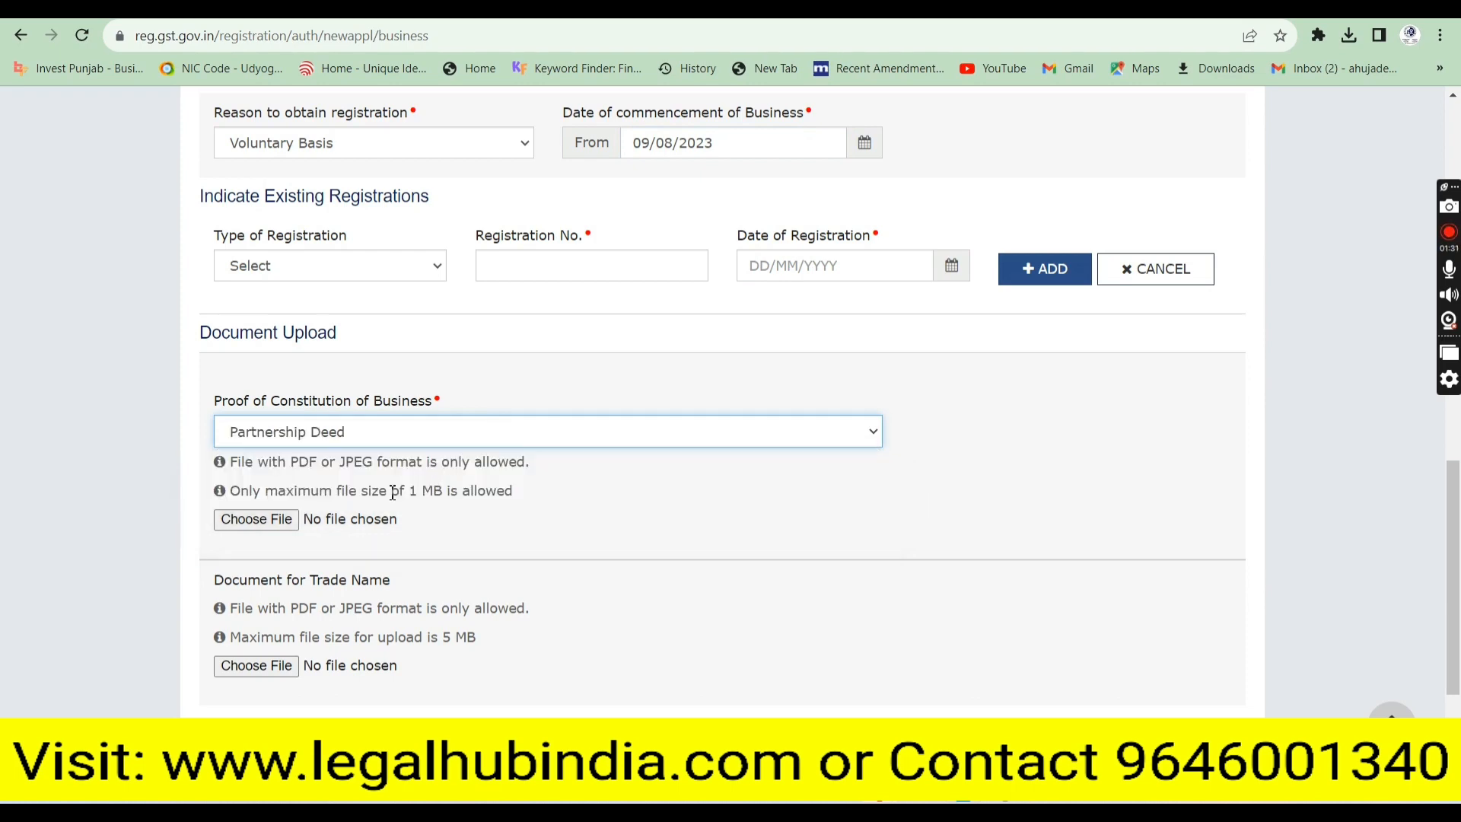
left_click(289, 524)
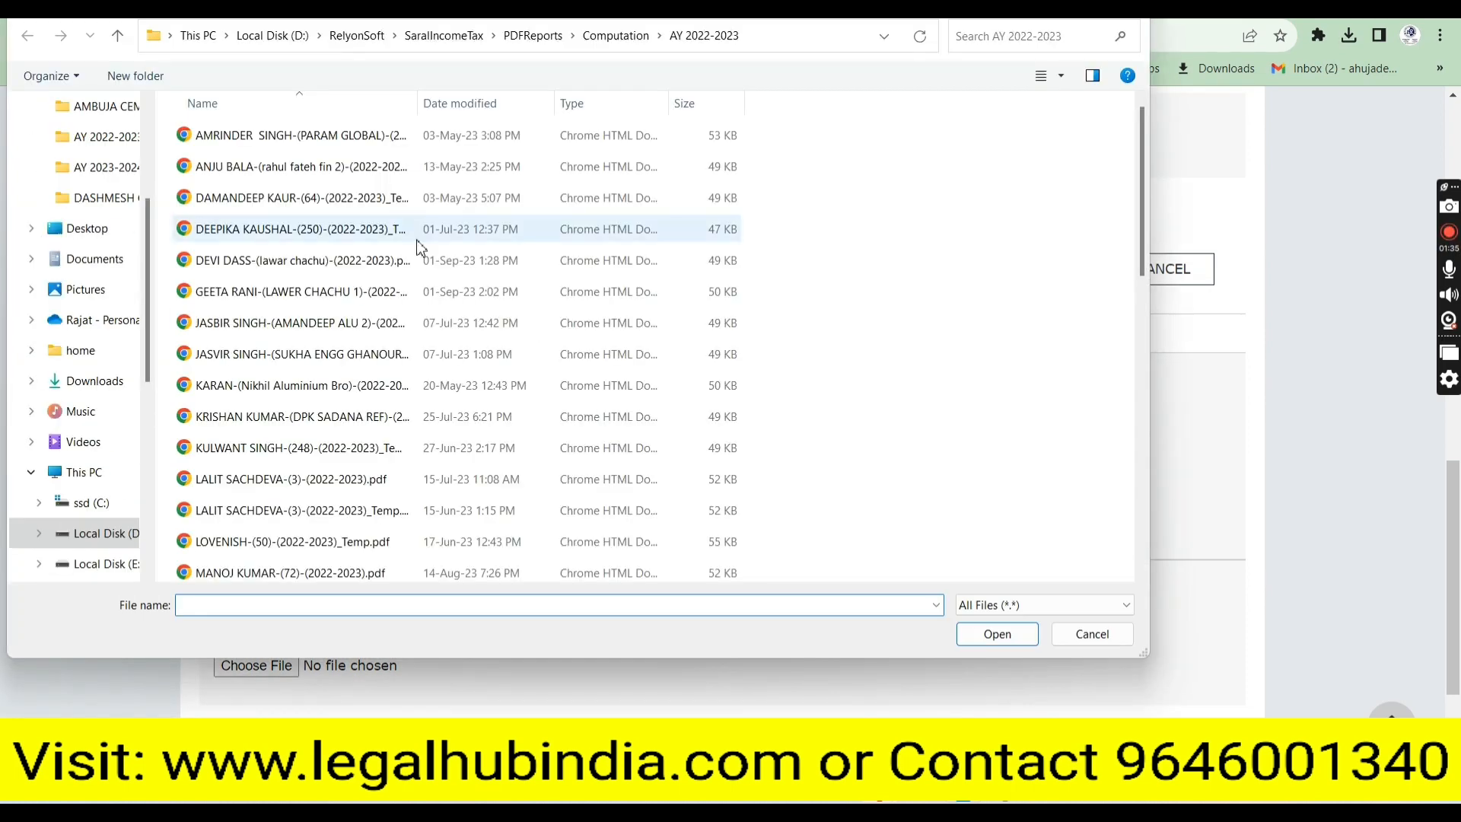
Browse to the Desktop's partnership gst folder, then cancel the file picker without a file
left_click(90, 233)
left_click(246, 166)
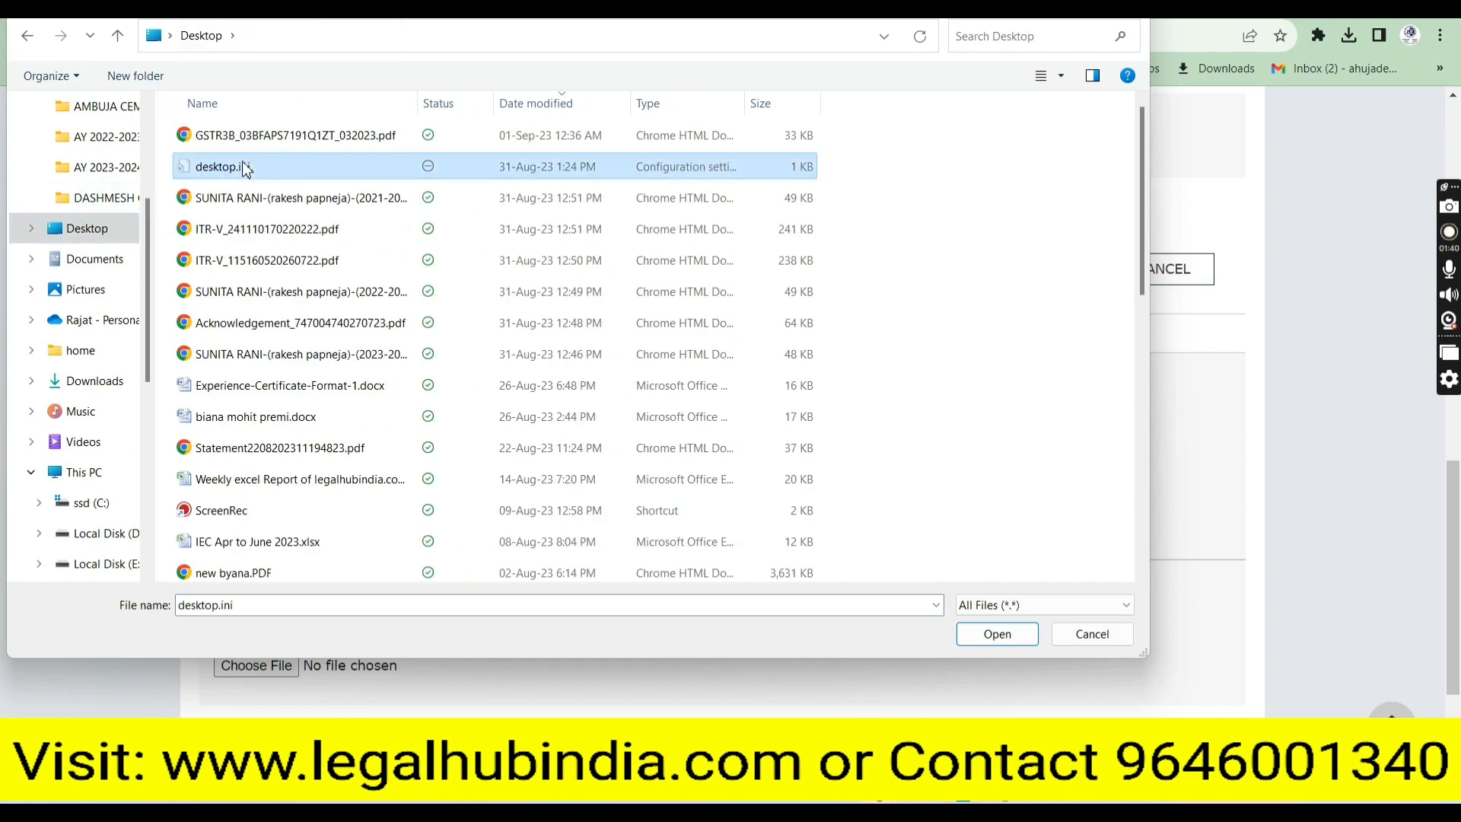
scroll(245, 166, "down", 10)
key("Return")
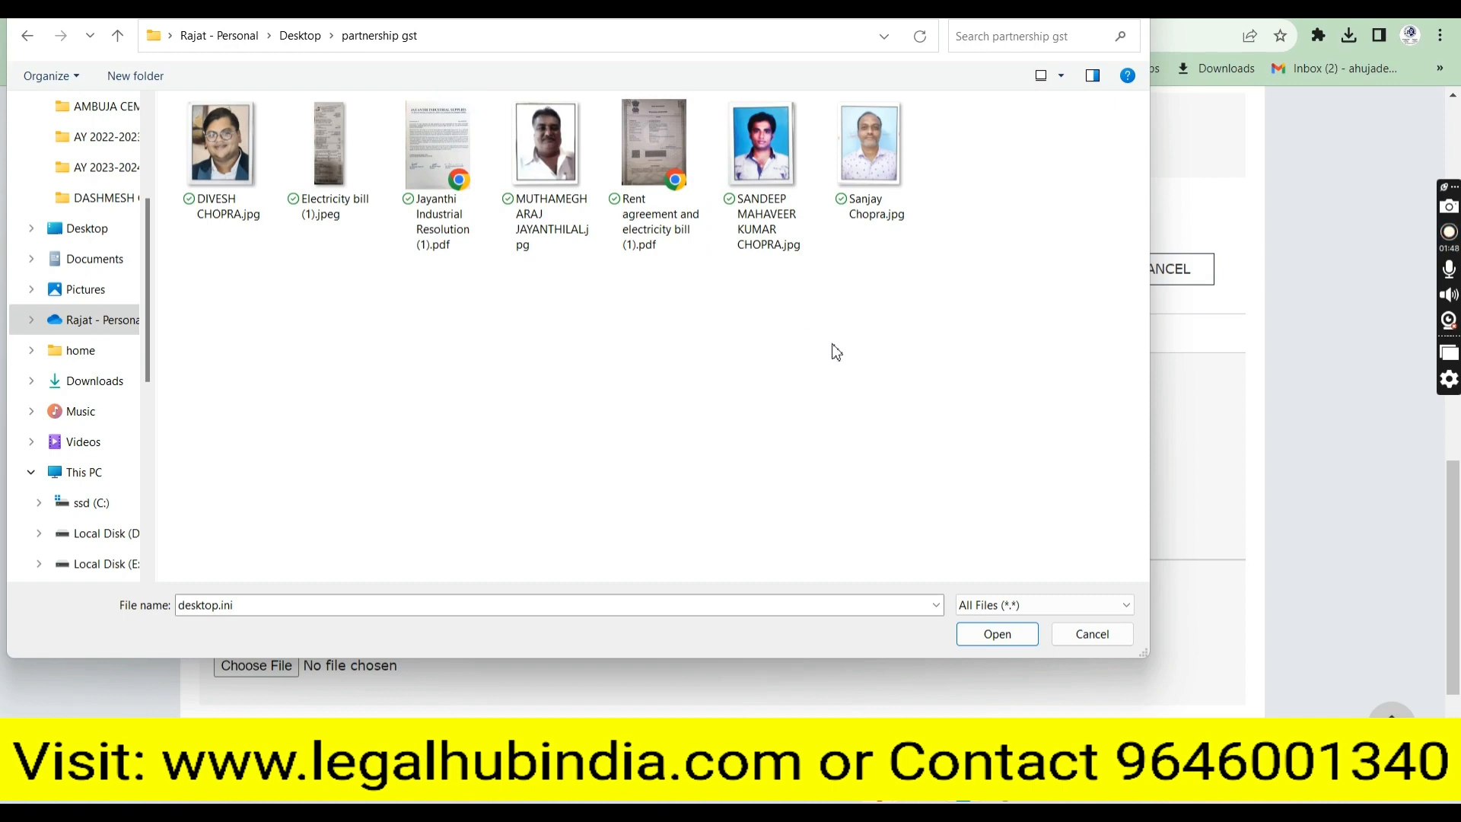
left_click(1092, 636)
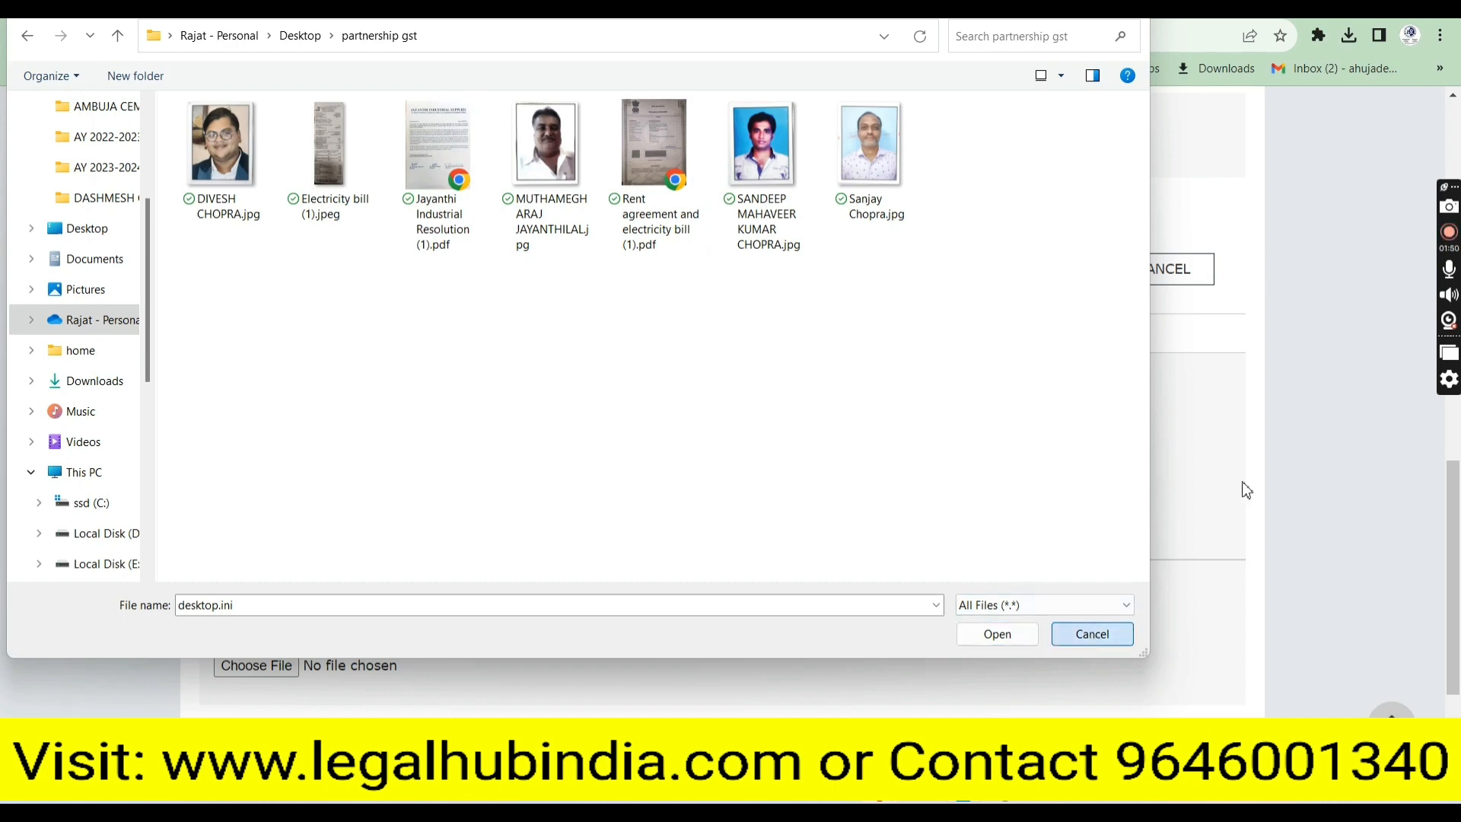
left_click(265, 534)
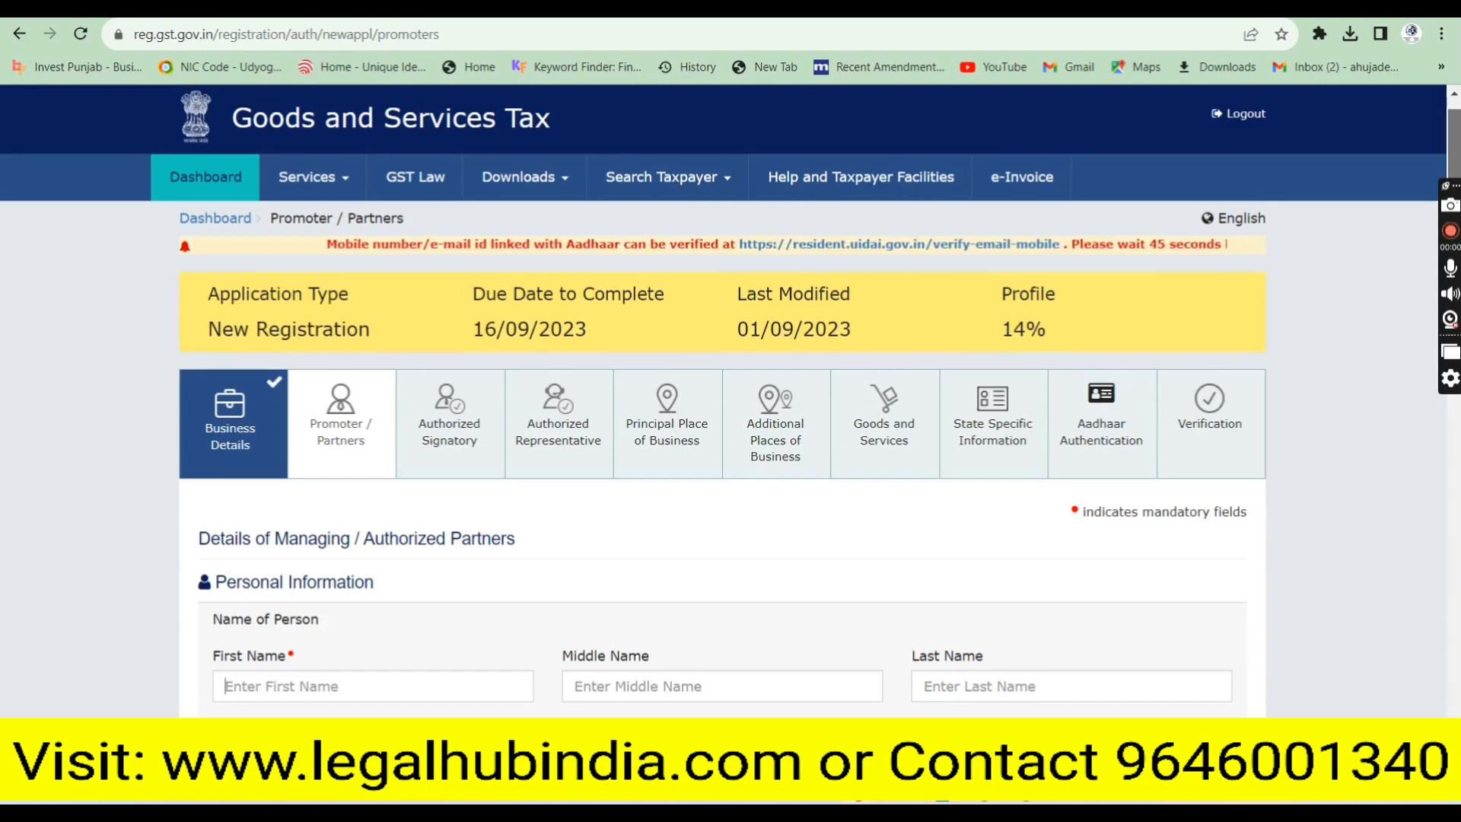
Go through the partner's first and last name fields under Managing / Authorized Partners
left_click(373, 684)
scroll(373, 683, "down", 1)
scroll(730, 402, "down", 3)
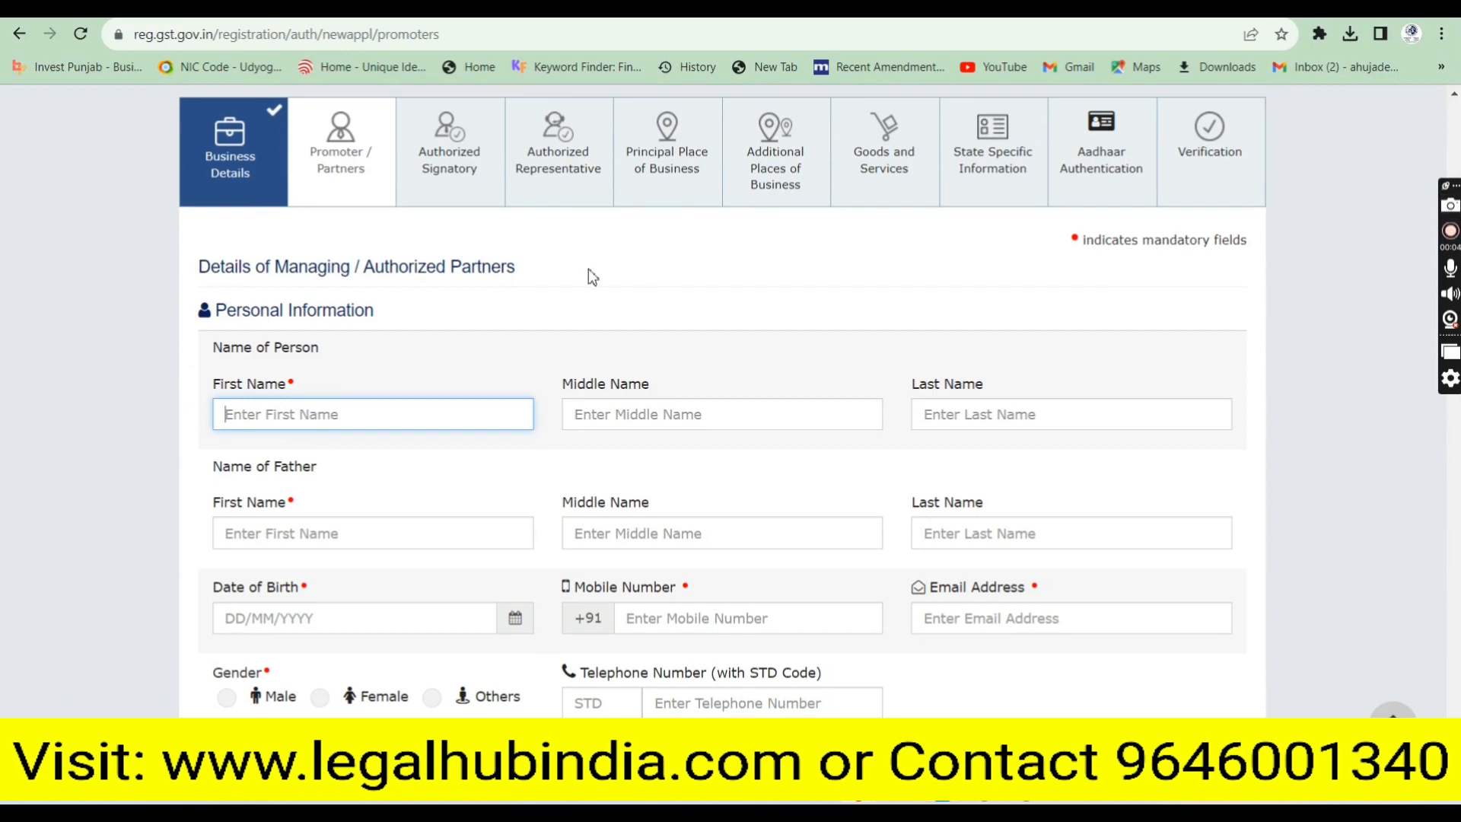
left_click_drag(200, 267, 520, 271)
left_click(521, 272)
left_click(348, 412)
left_click(969, 409)
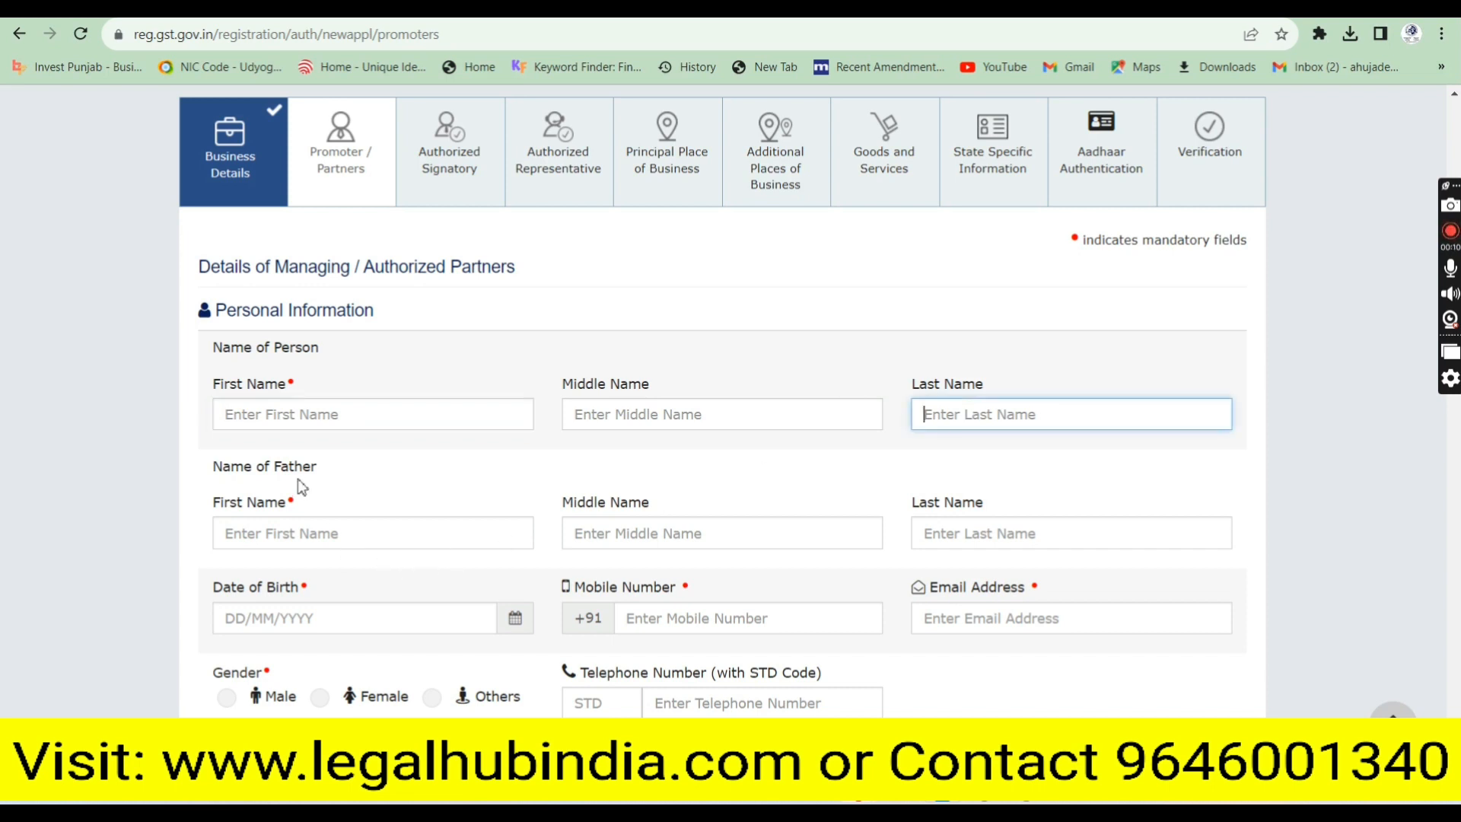
Go through the father's name, date of birth and email fields
left_click_drag(316, 466, 287, 473)
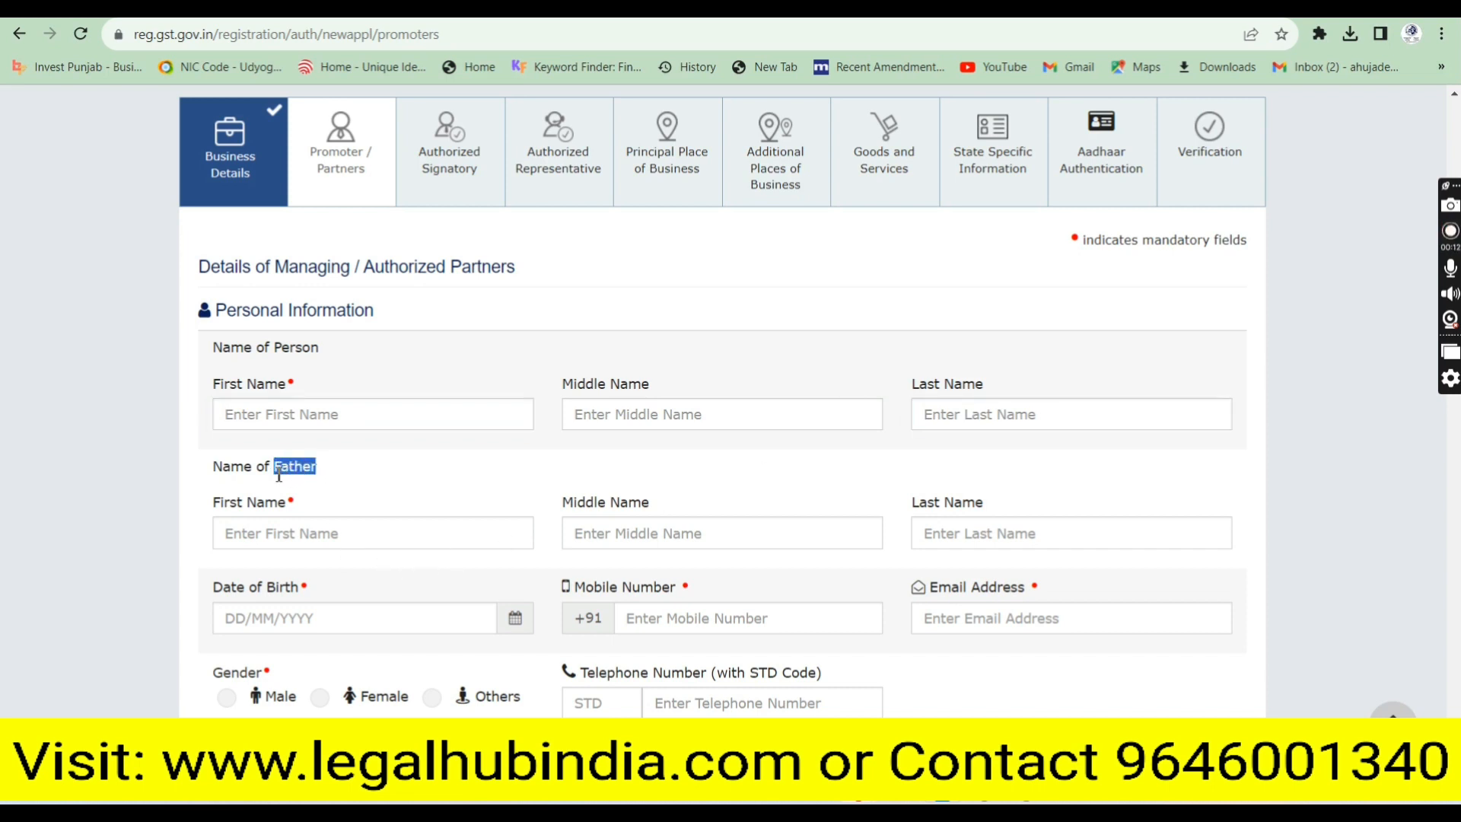
left_click(280, 529)
left_click(1062, 545)
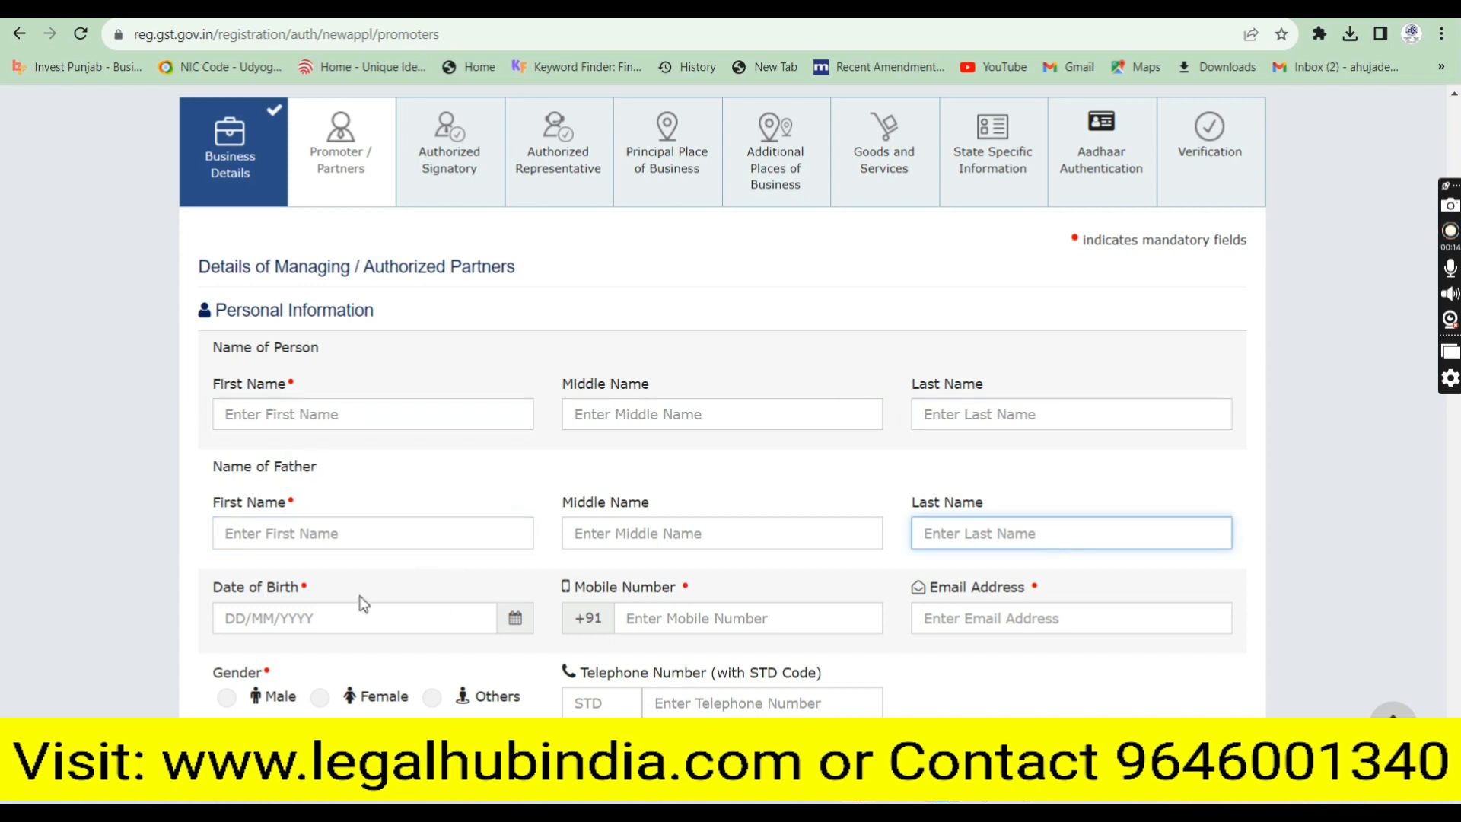
left_click(308, 618)
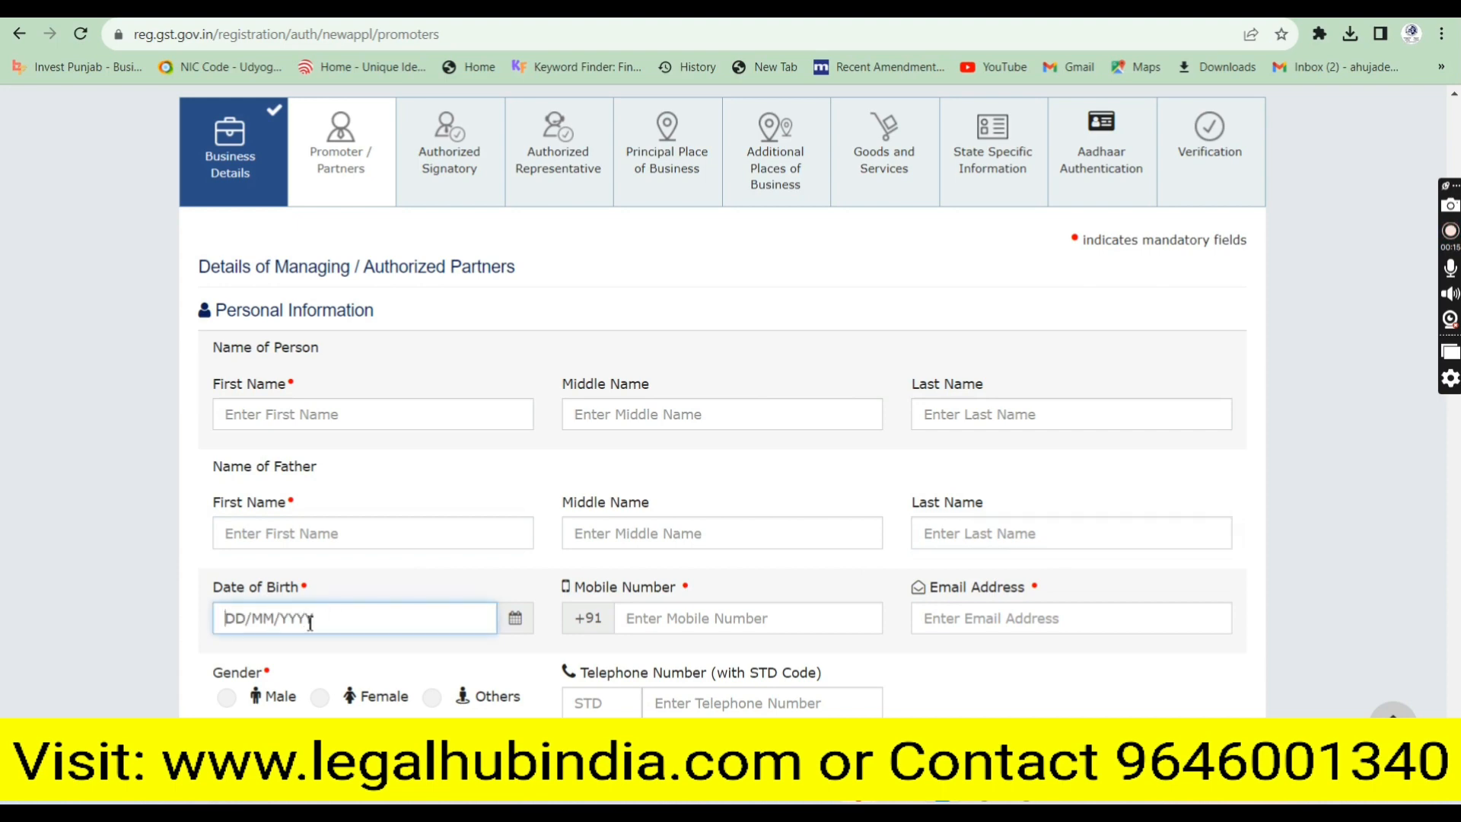
left_click(1024, 631)
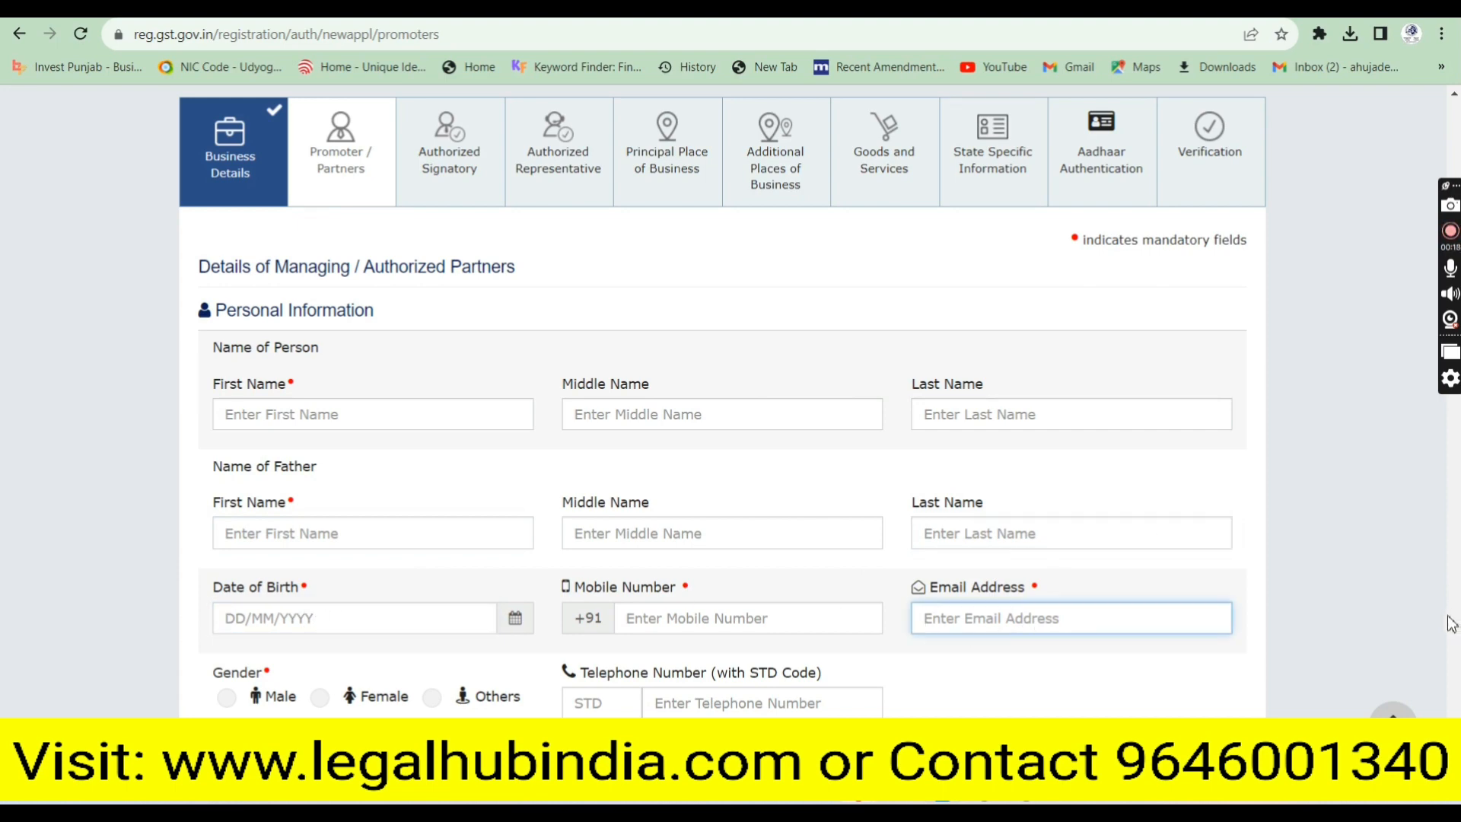
scroll(723, 401, "down", 1)
scroll(723, 402, "down", 2)
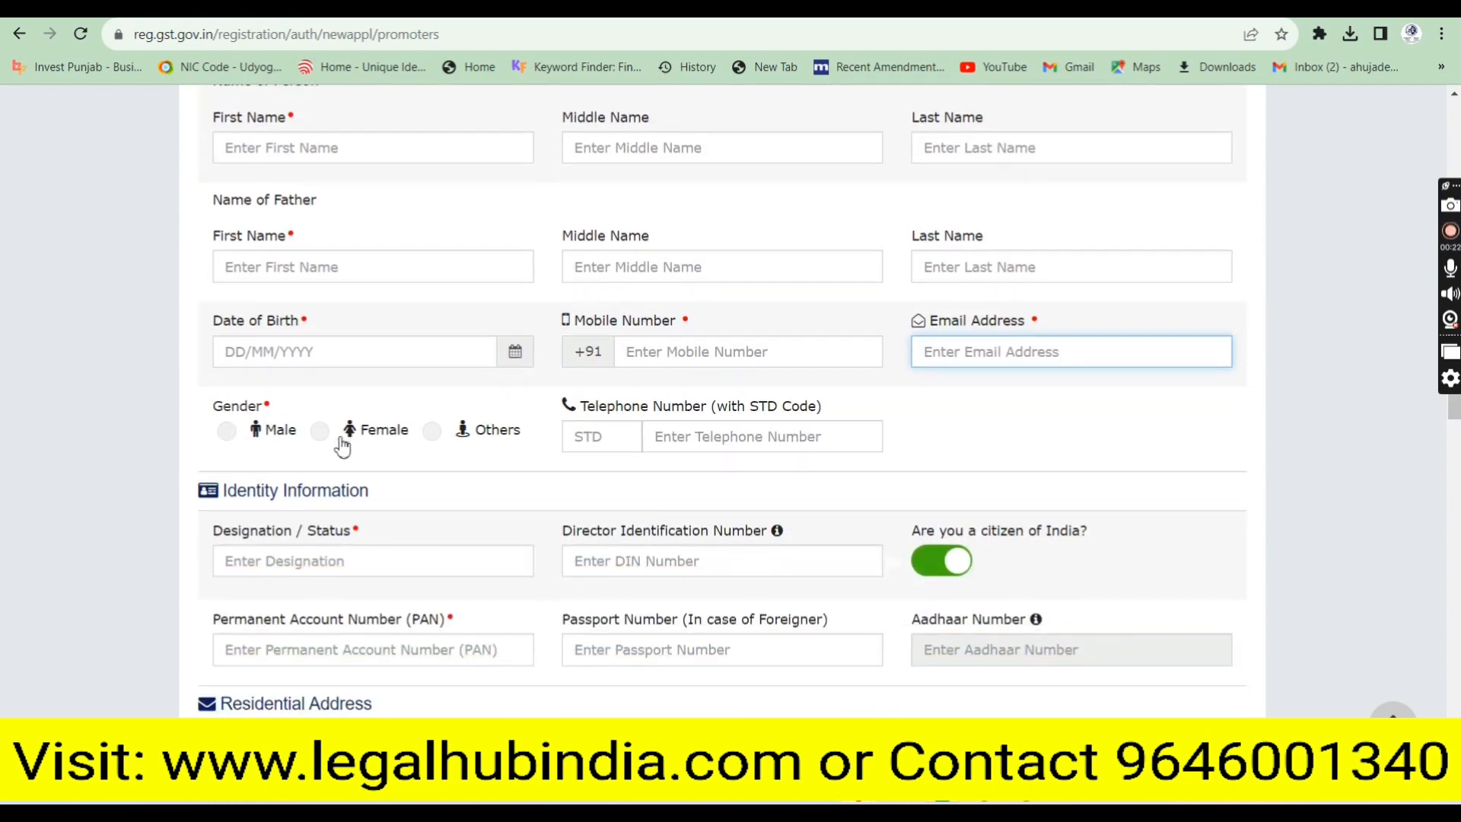
Enter Partner as the partner's Designation / Status
left_click(300, 567)
type("Partner")
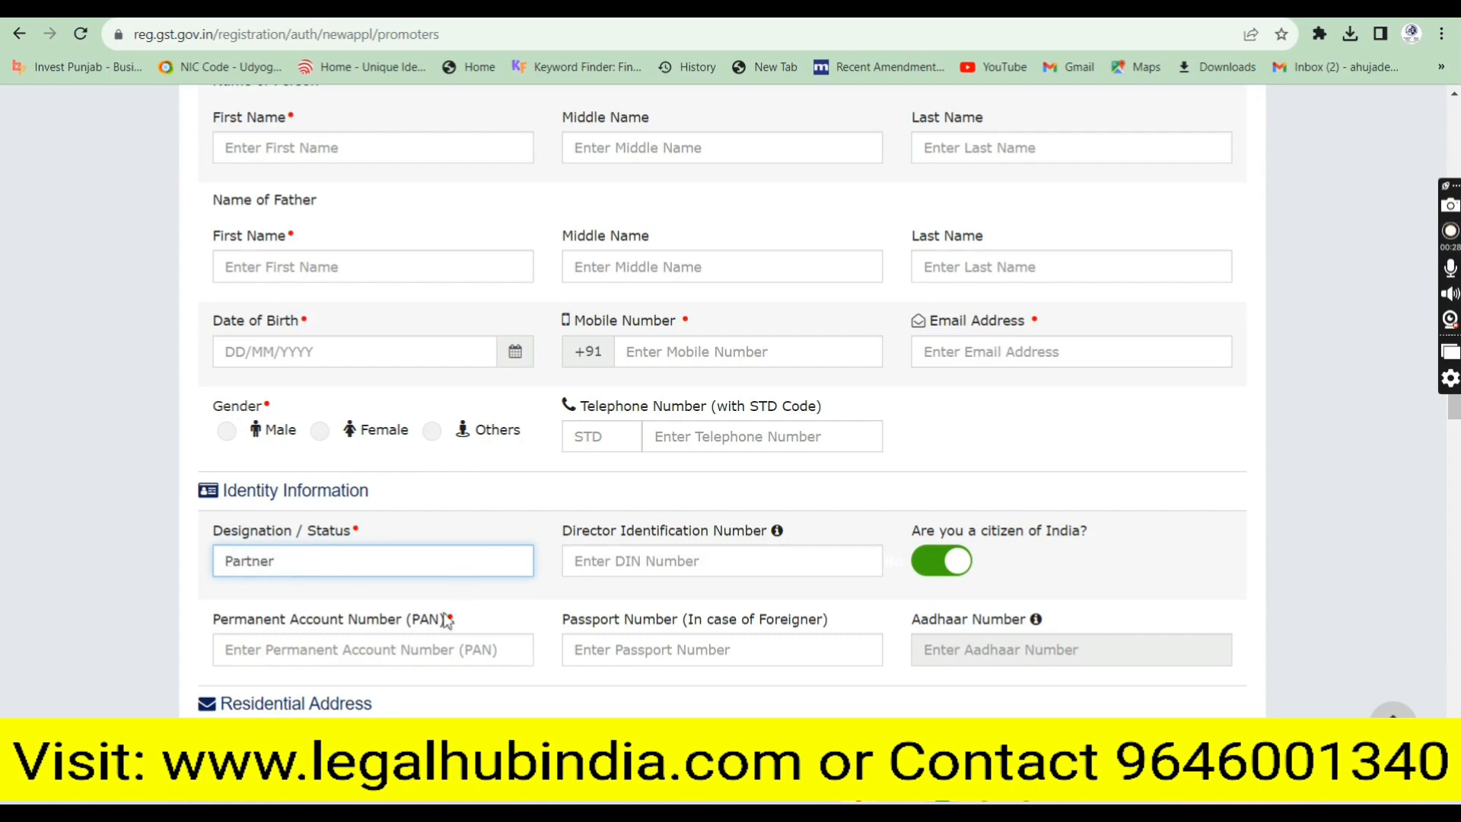
left_click(337, 651)
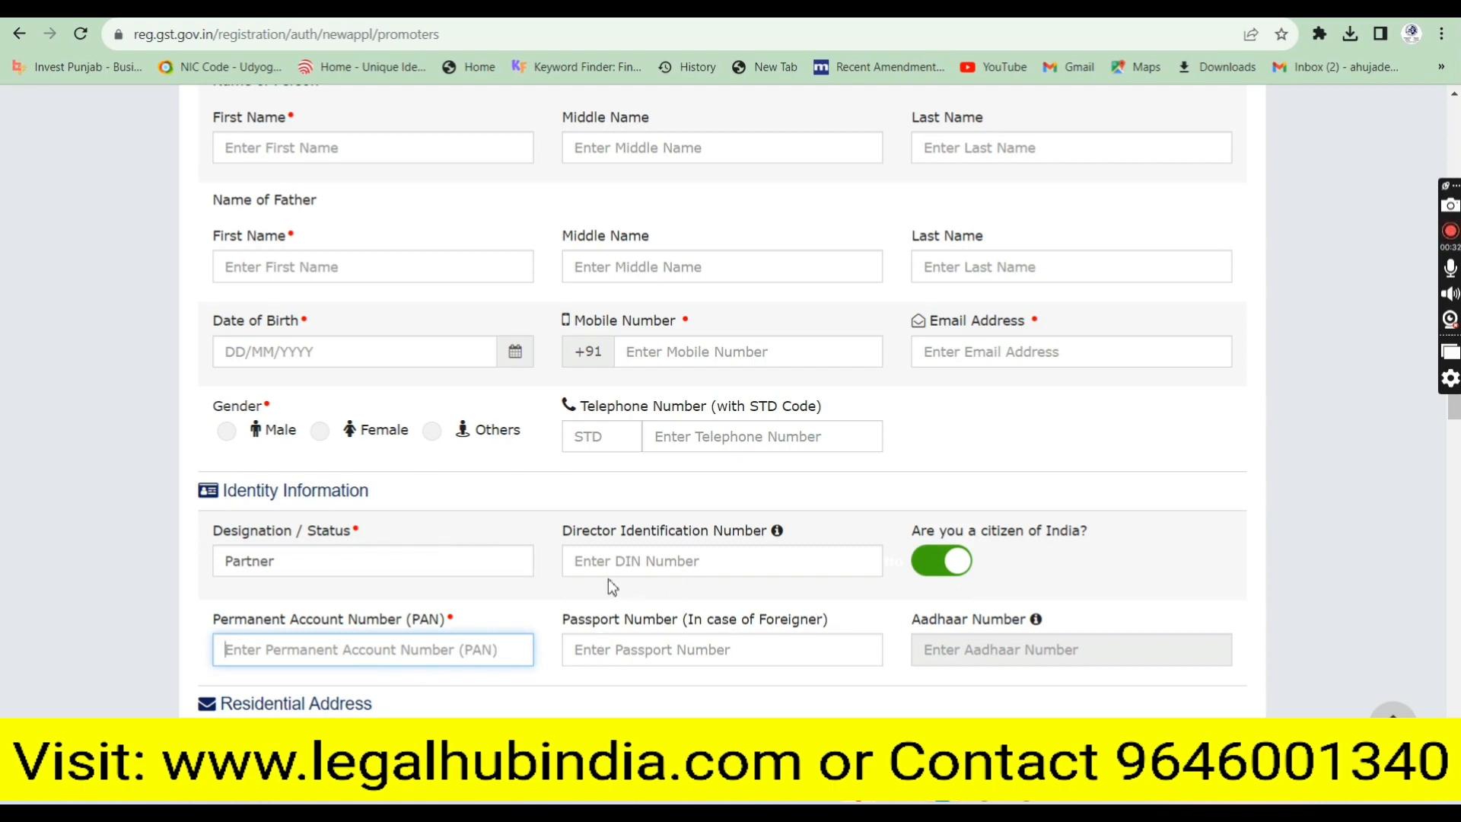
mouse_move(778, 532)
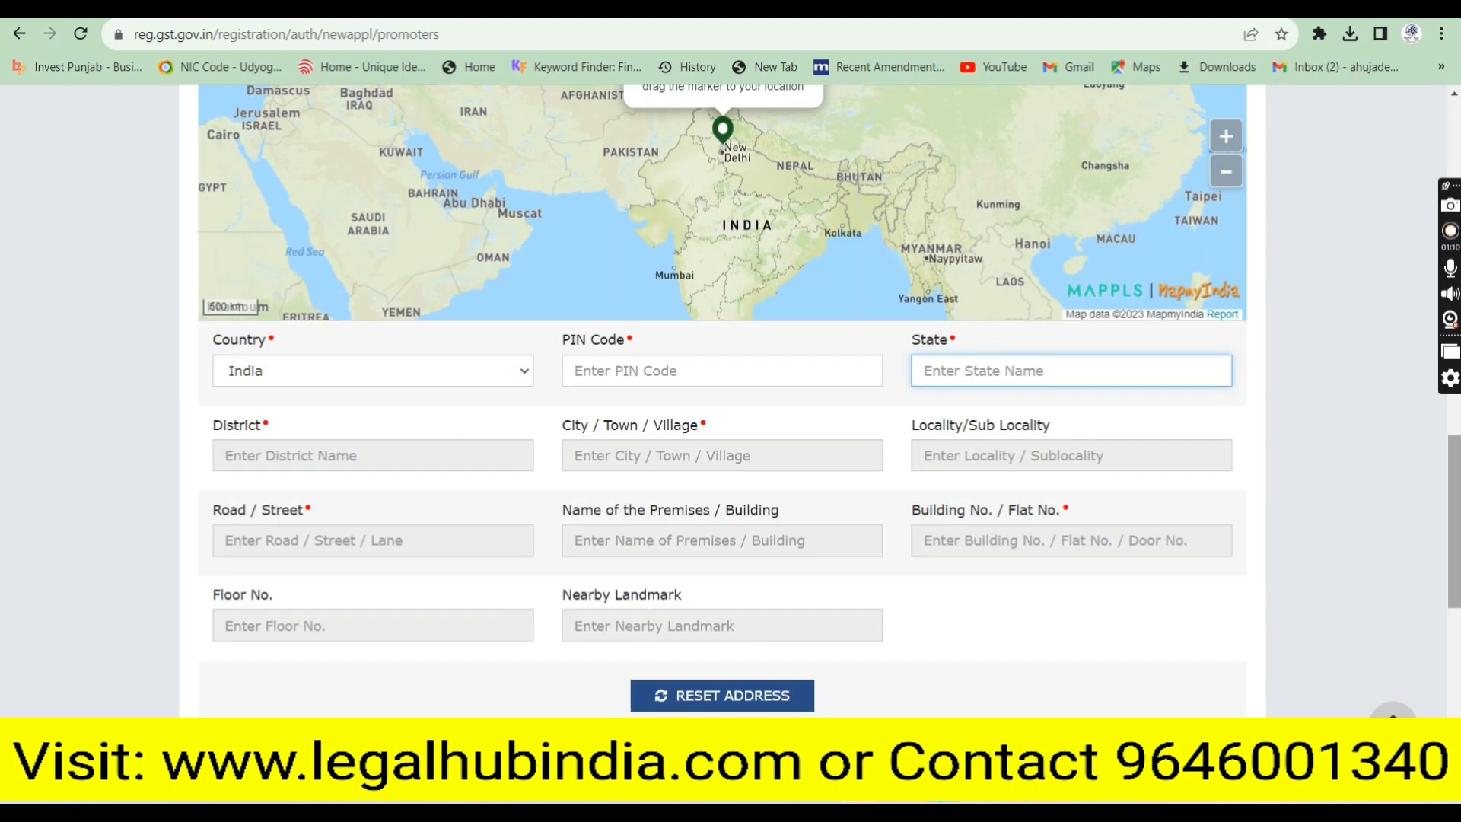
left_click(698, 375)
type("57")
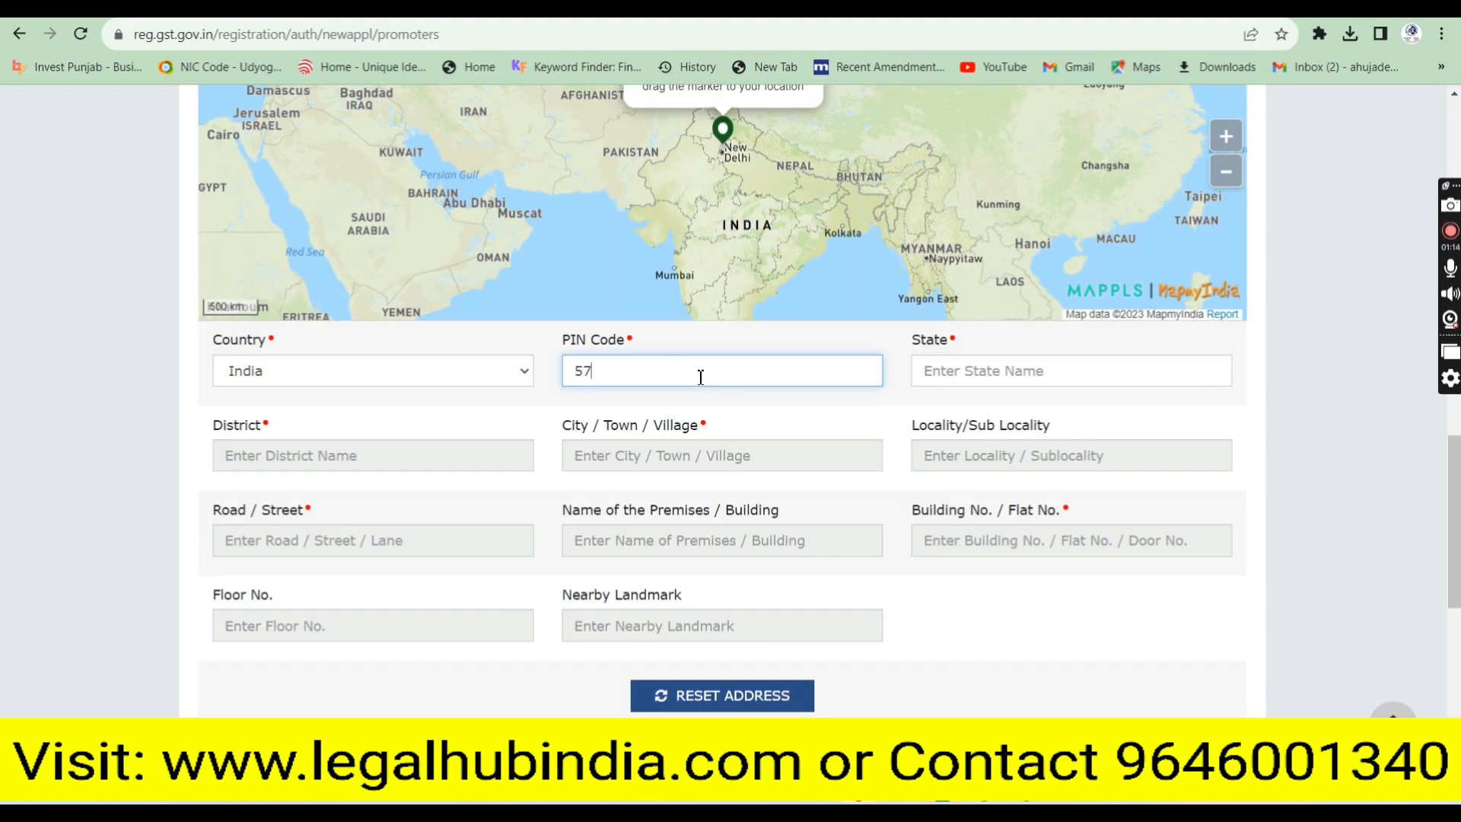
type("7501")
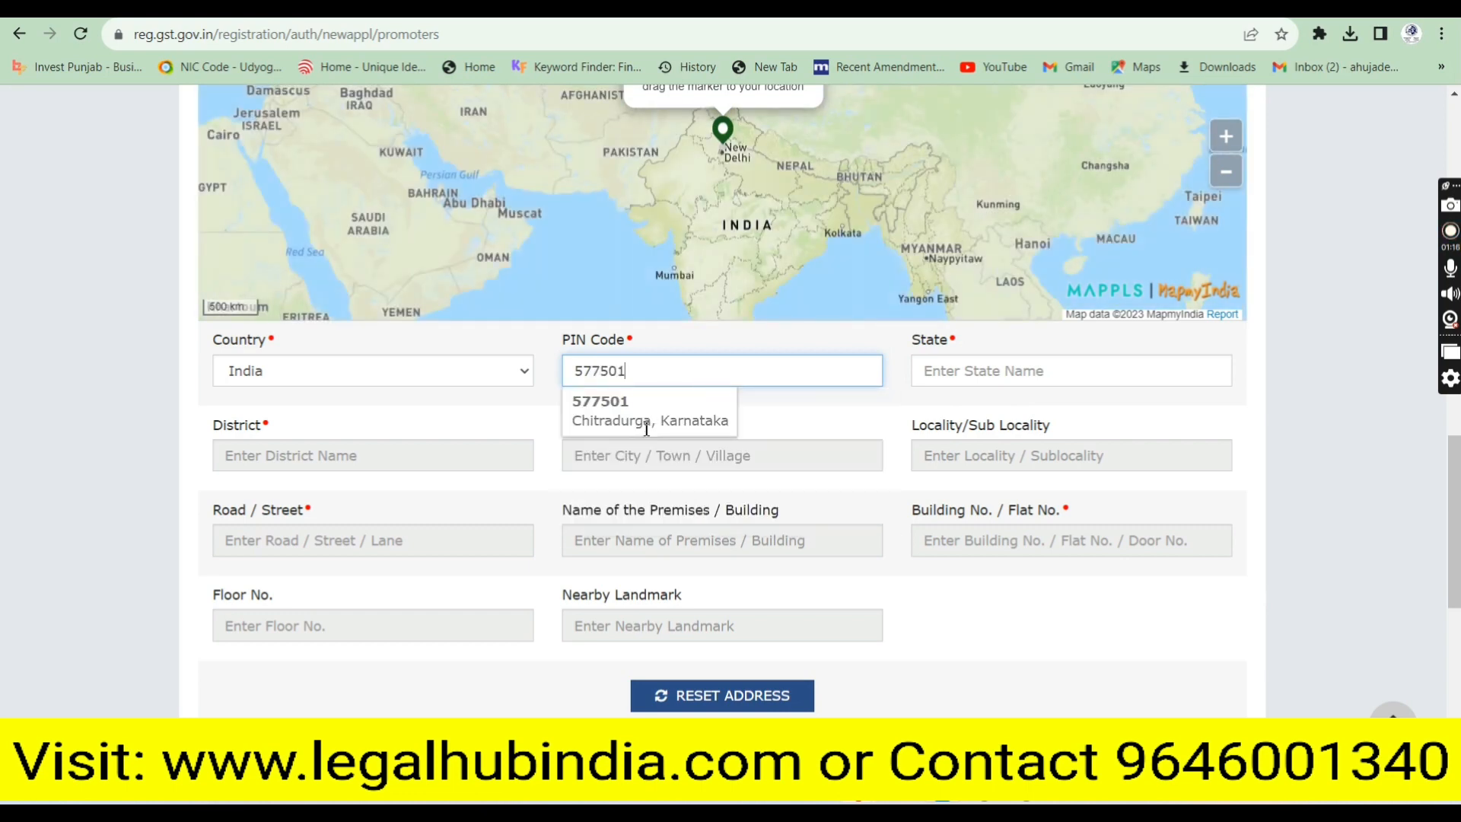
left_click(646, 429)
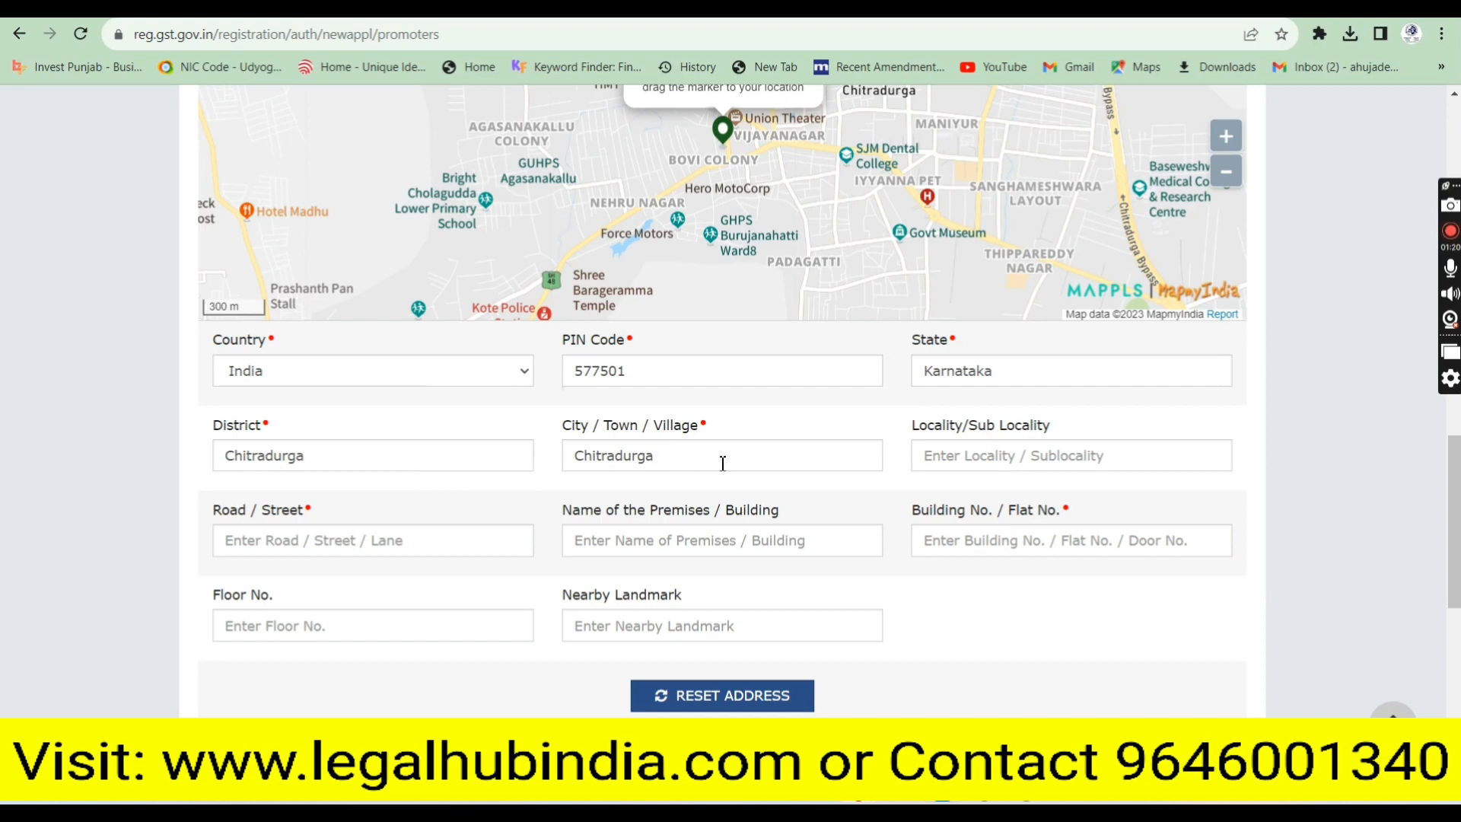
left_click(384, 540)
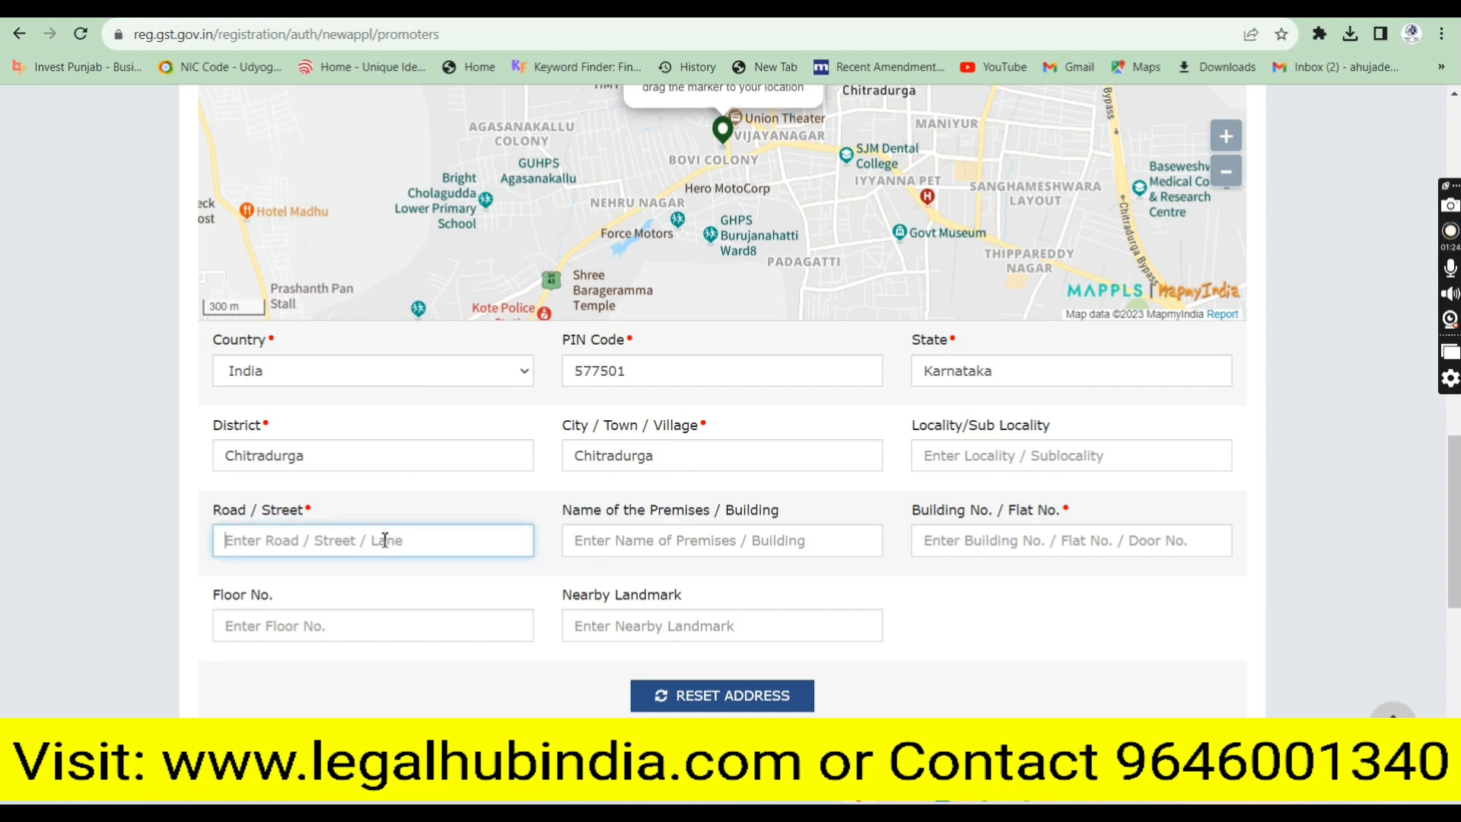
type("1st Cross Road")
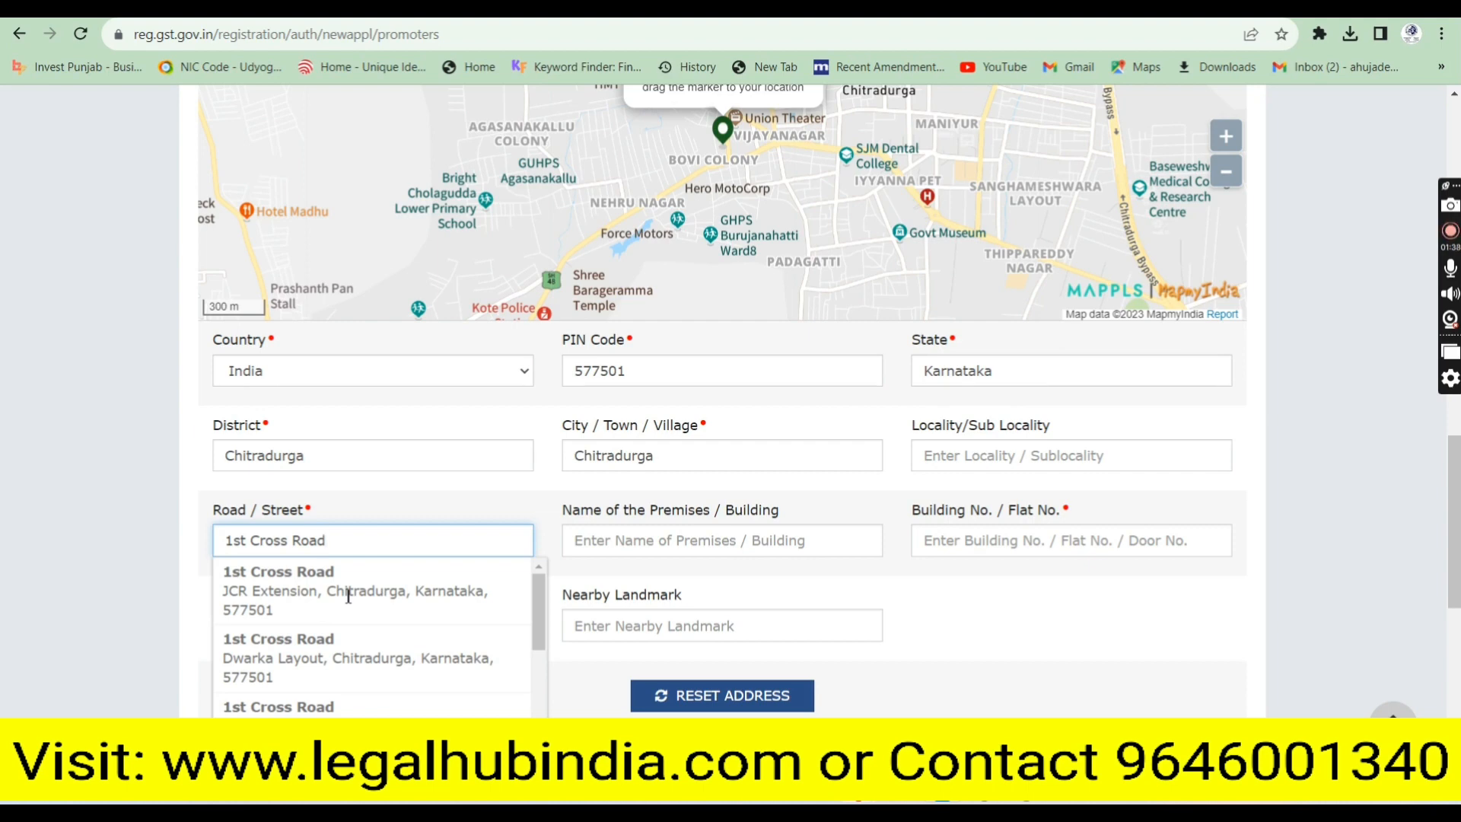
left_click(659, 545)
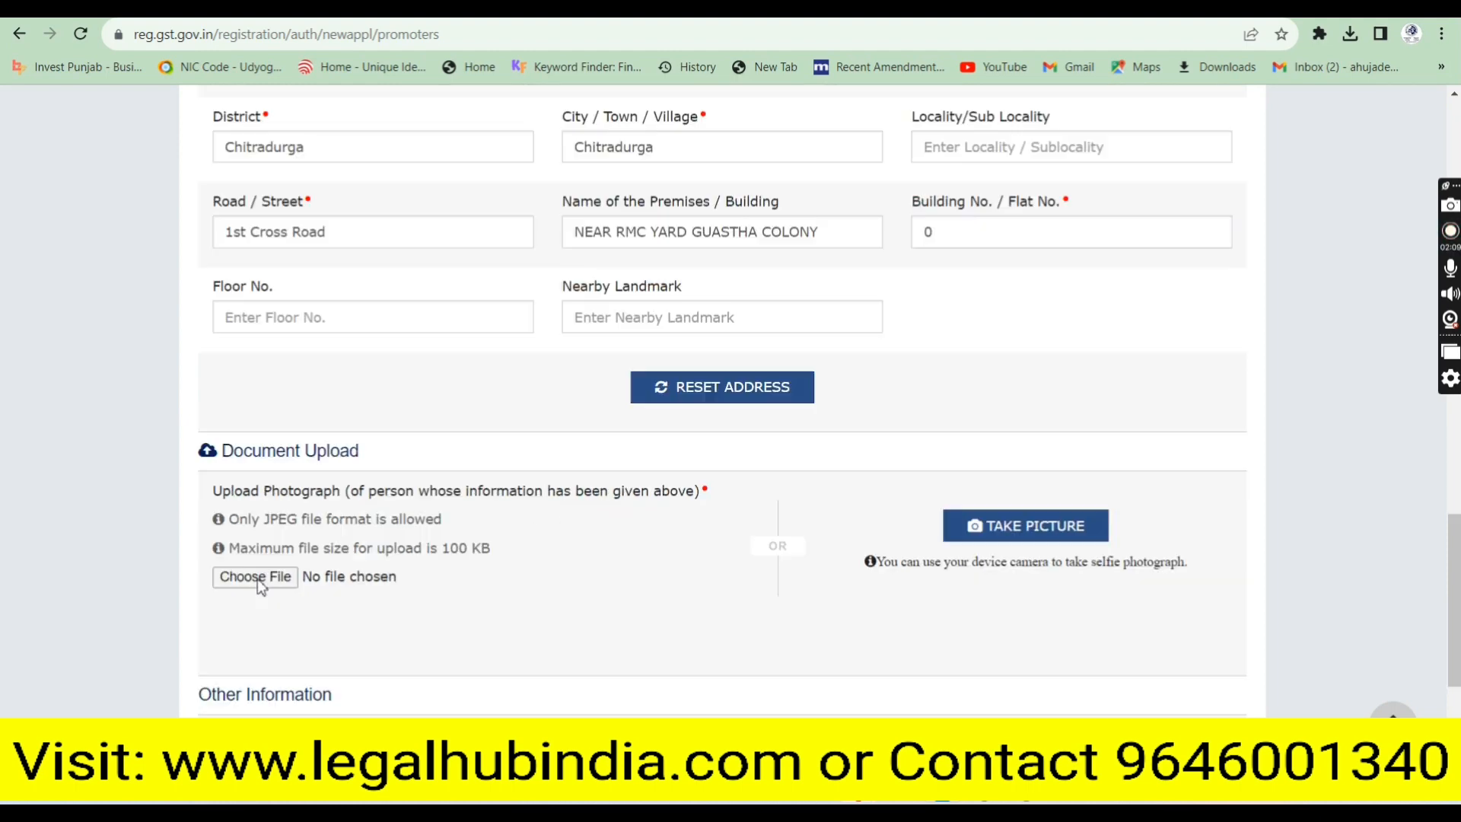
Upload the partner's JPG photograph and switch Also Authorized Signatory to Yes
left_click(257, 580)
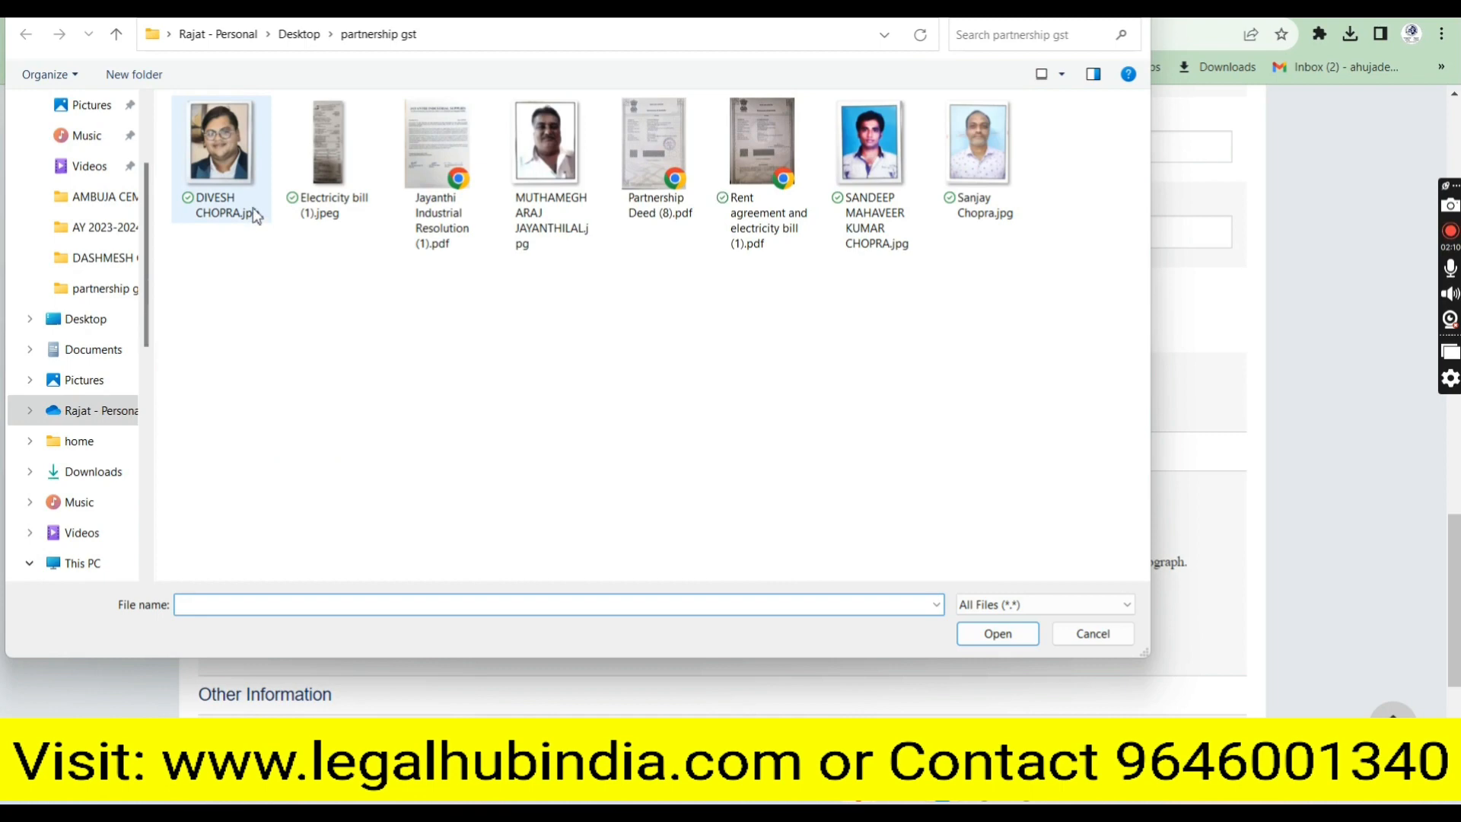
left_click(956, 175)
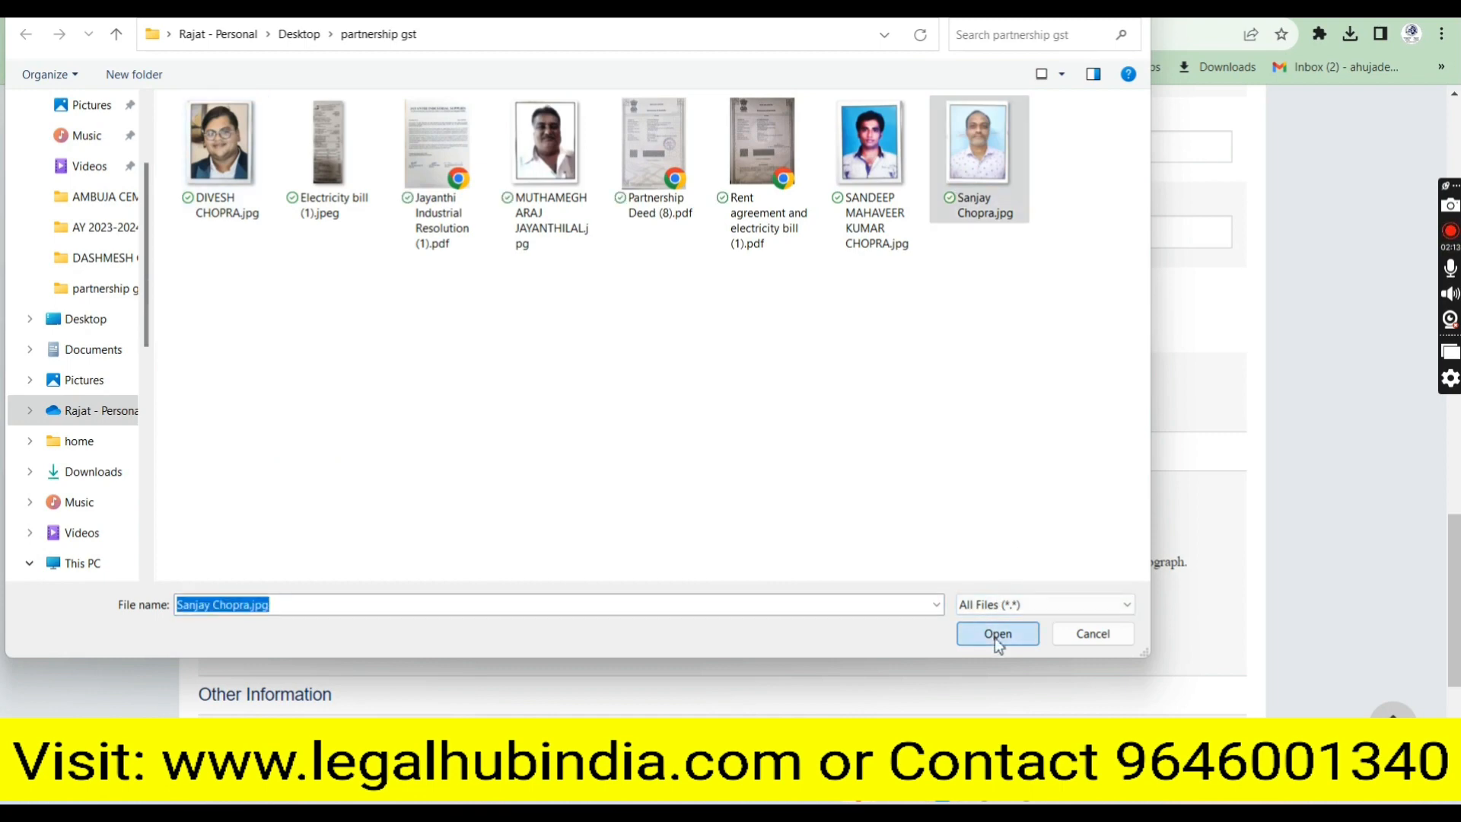
left_click(997, 634)
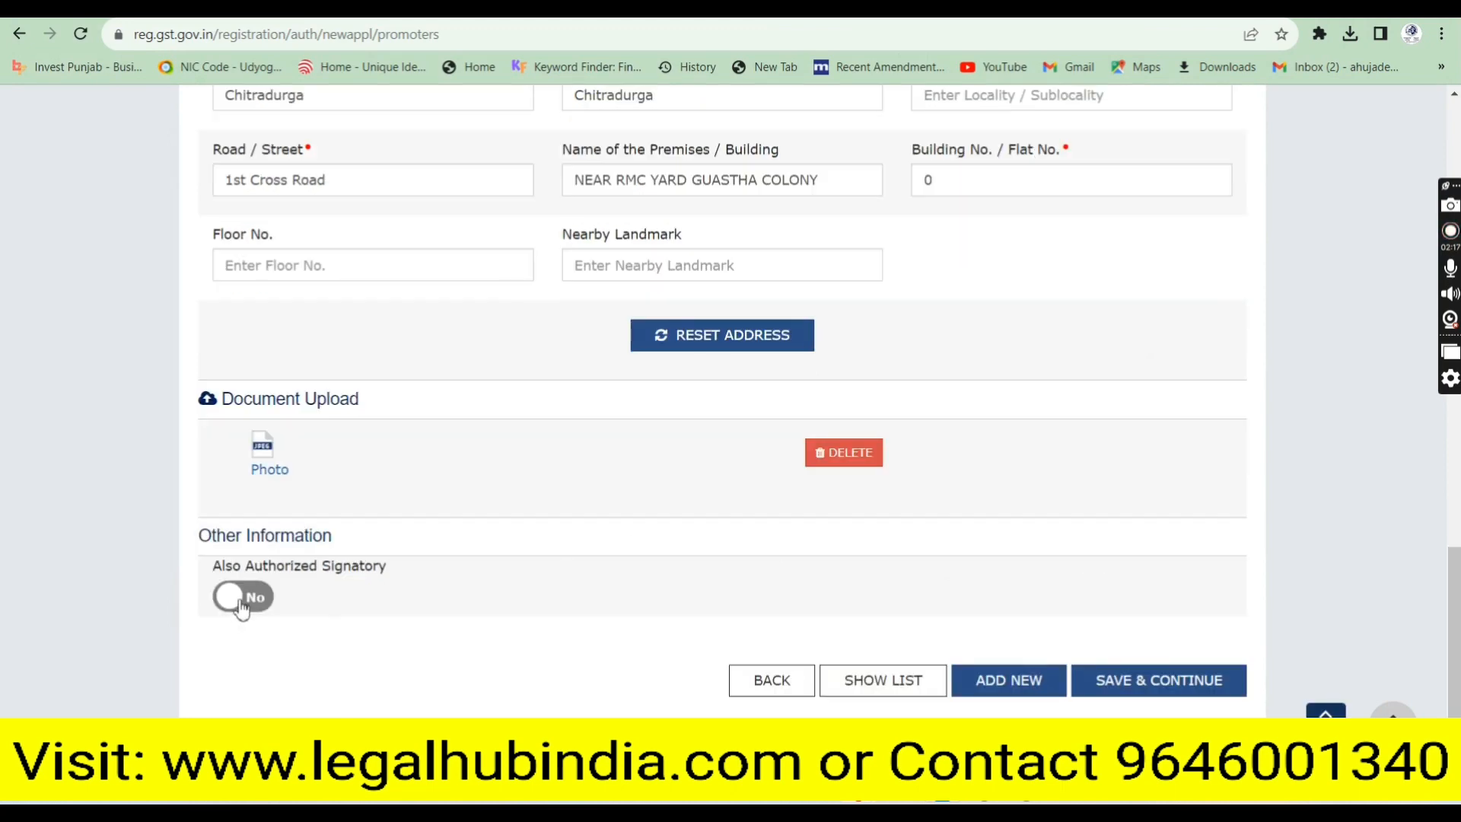
left_click(259, 600)
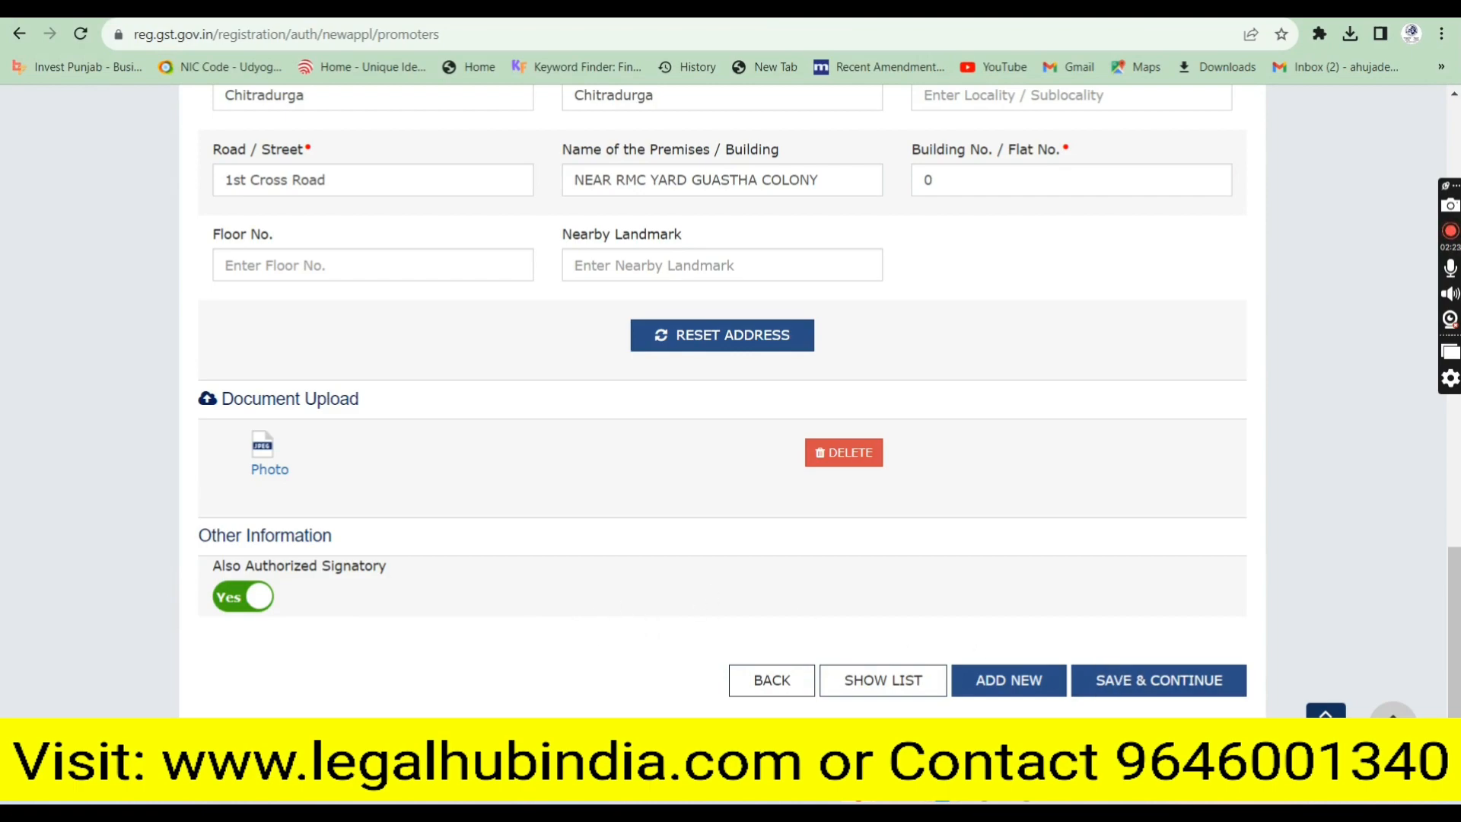
left_click_drag(1456, 607, 1450, 204)
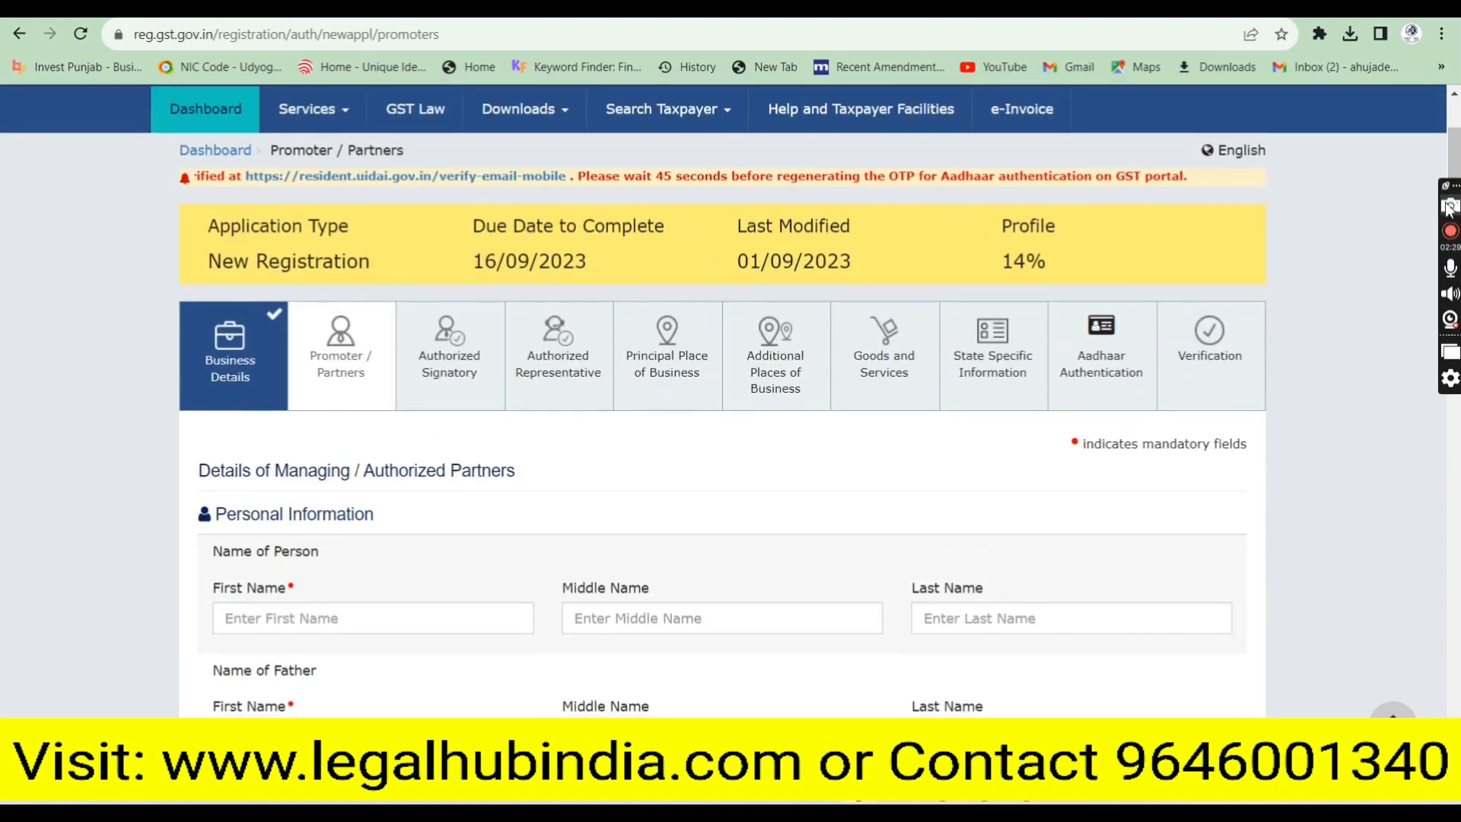
Review the four saved partners and continue to the Authorized Signatory details
left_click_drag(1449, 204, 1456, 668)
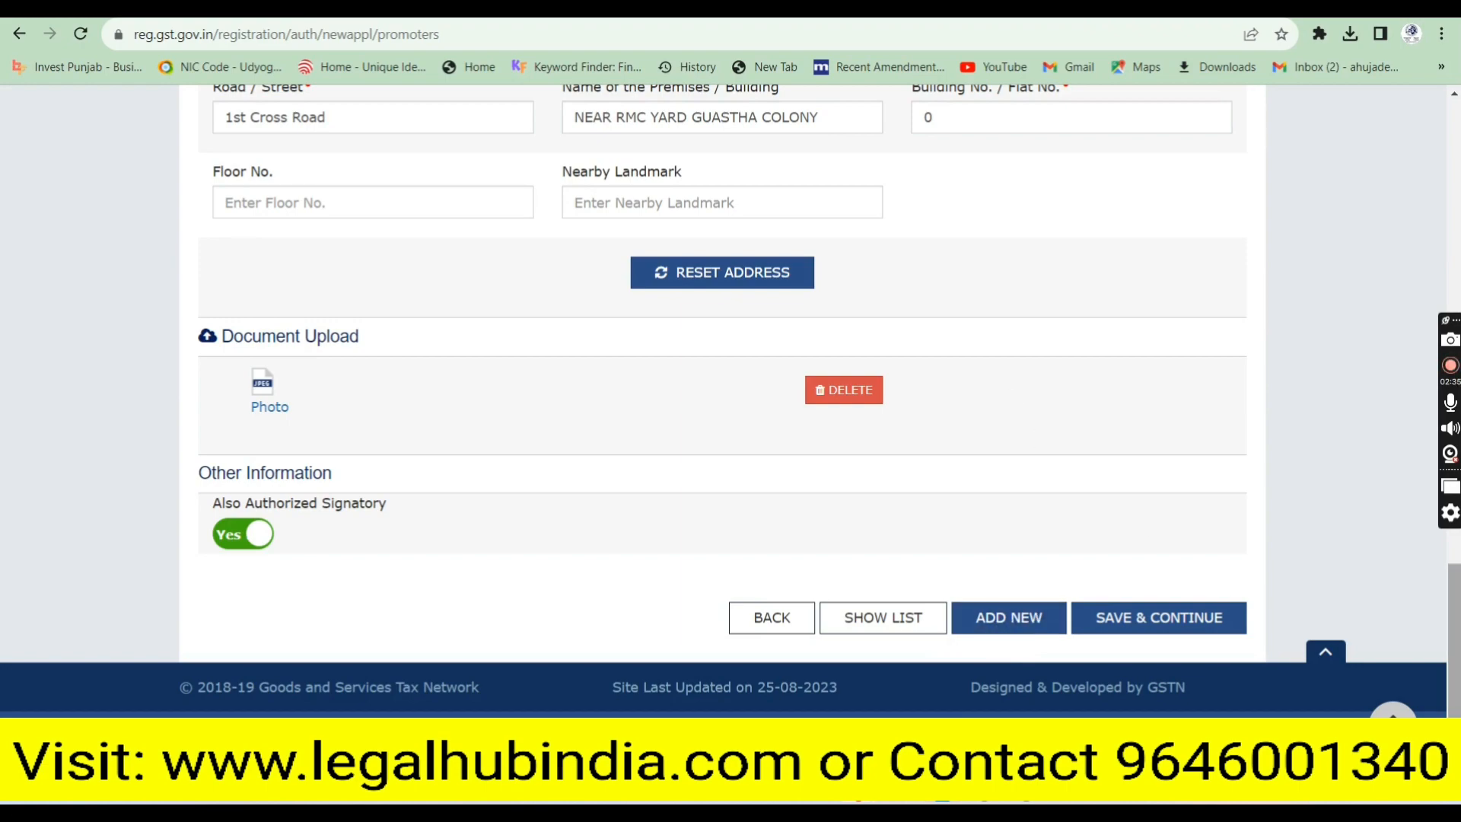
left_click_drag(1455, 598, 1455, 178)
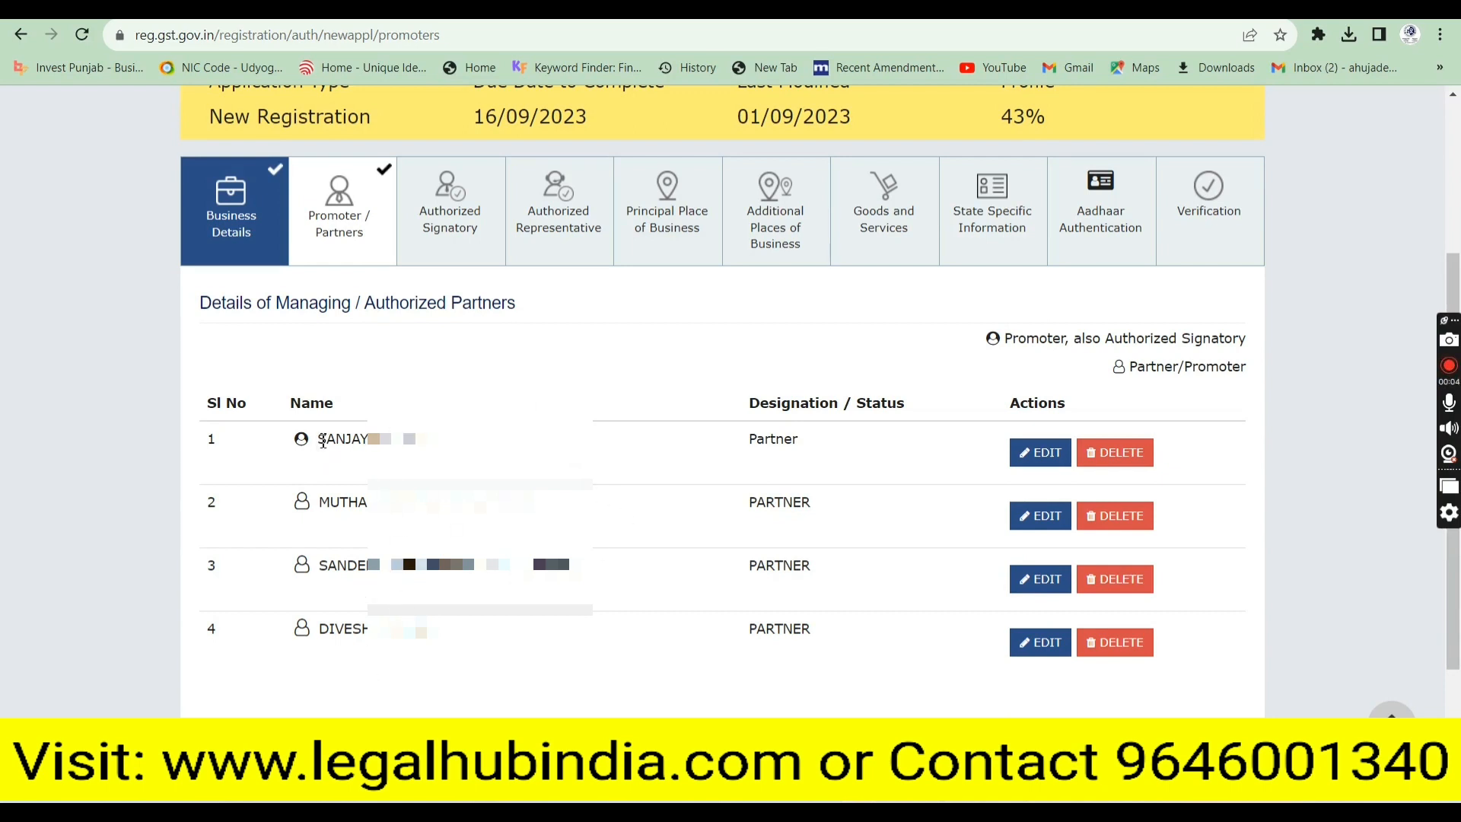
left_click_drag(323, 441, 433, 427)
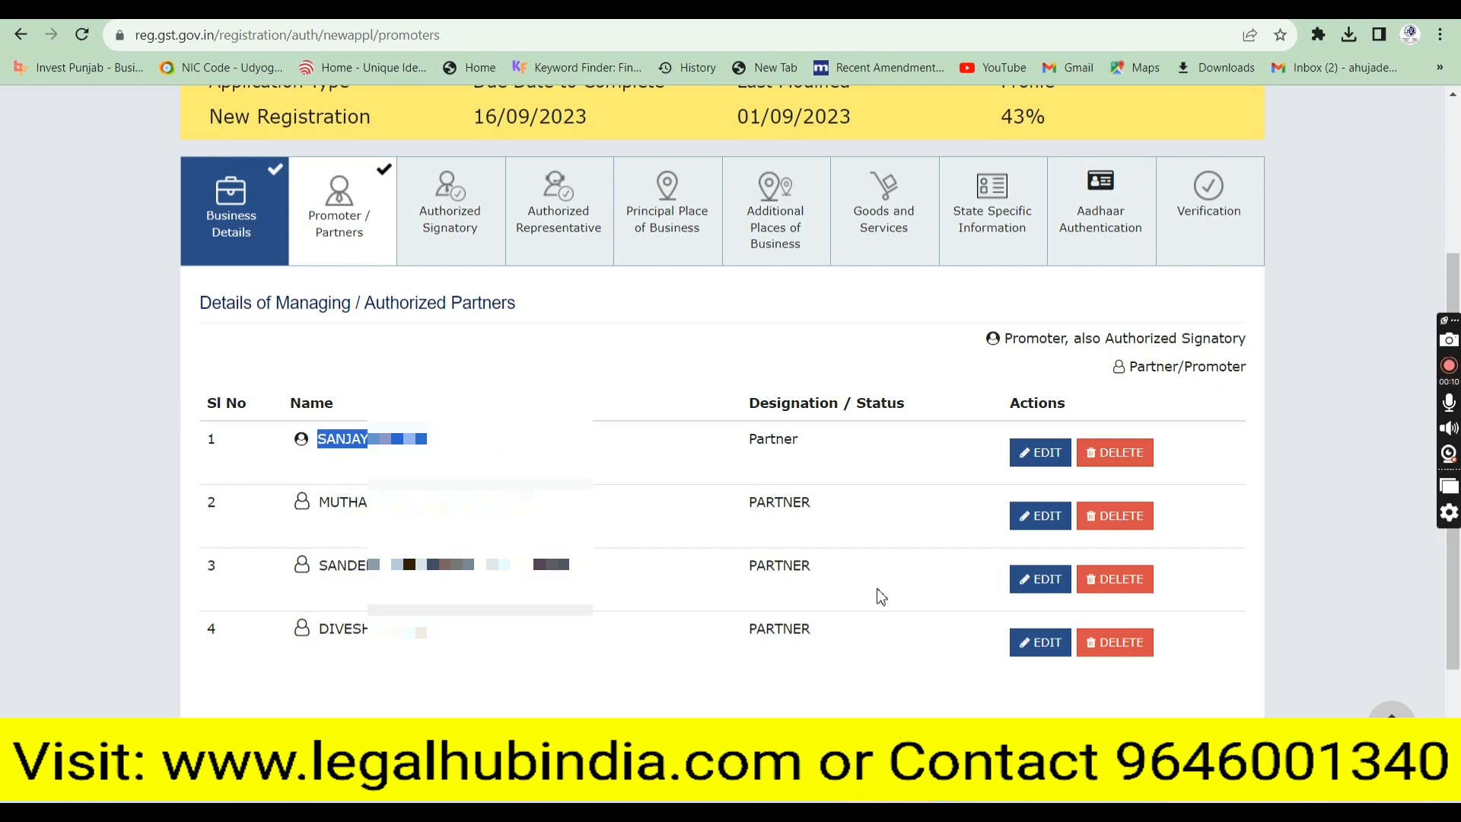
left_click(480, 667)
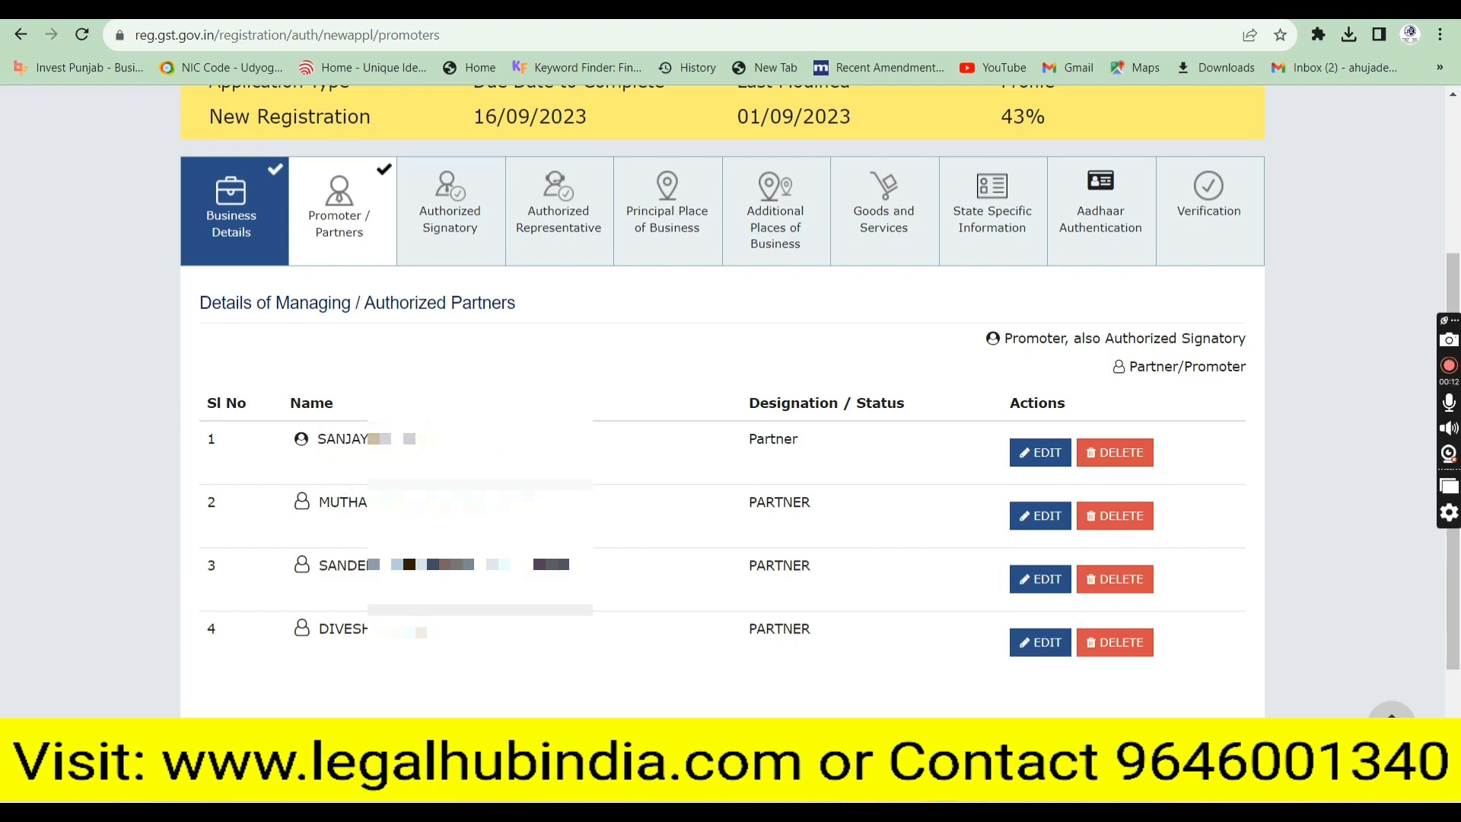
left_click(1205, 737)
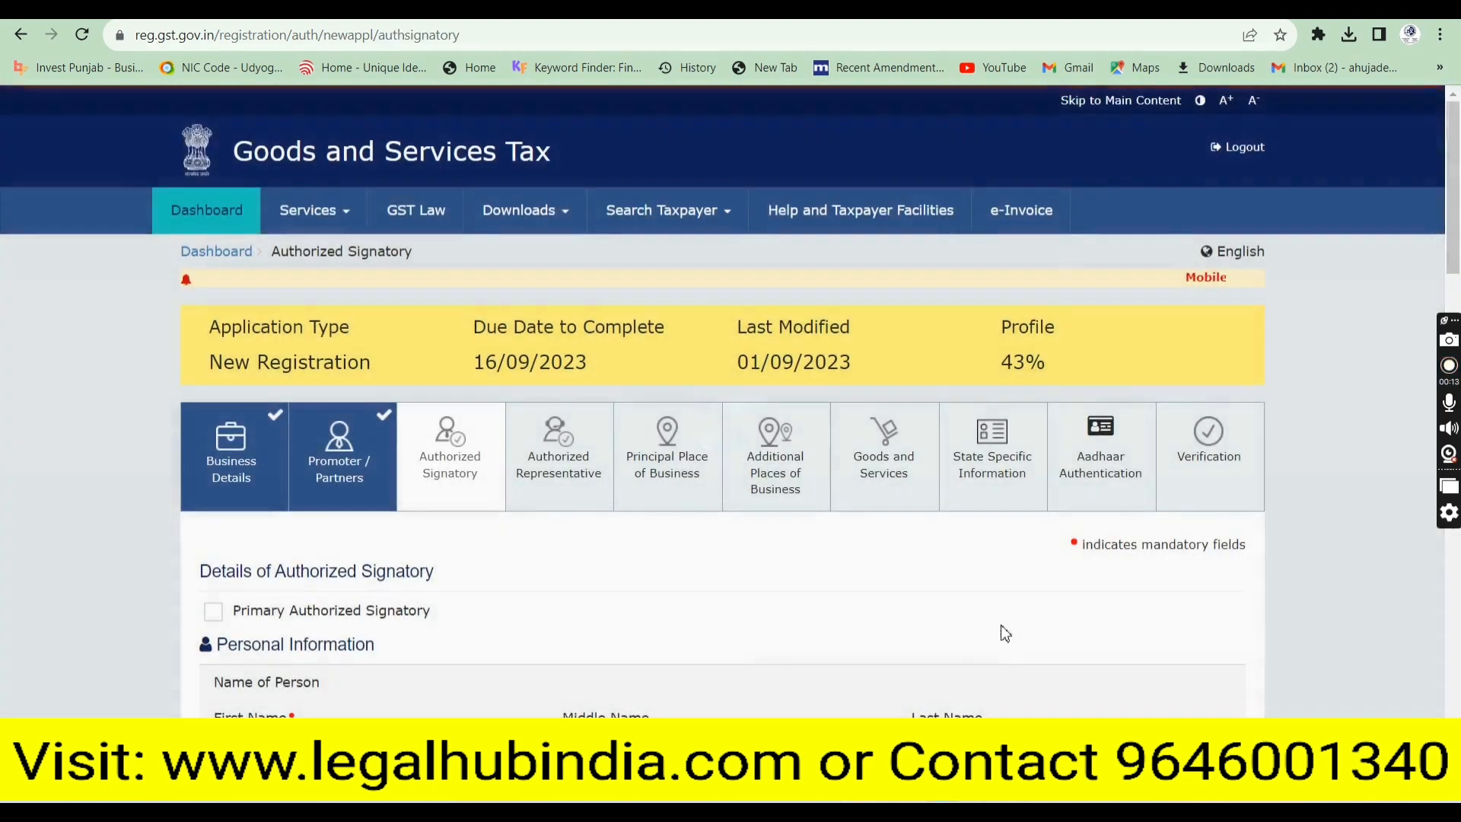
Mark the signatory as Primary Authorized Signatory, save, and open the proof document types
mouse_move(1455, 221)
left_mouse_down()
mouse_move(1456, 281)
mouse_move(1455, 244)
left_mouse_up()
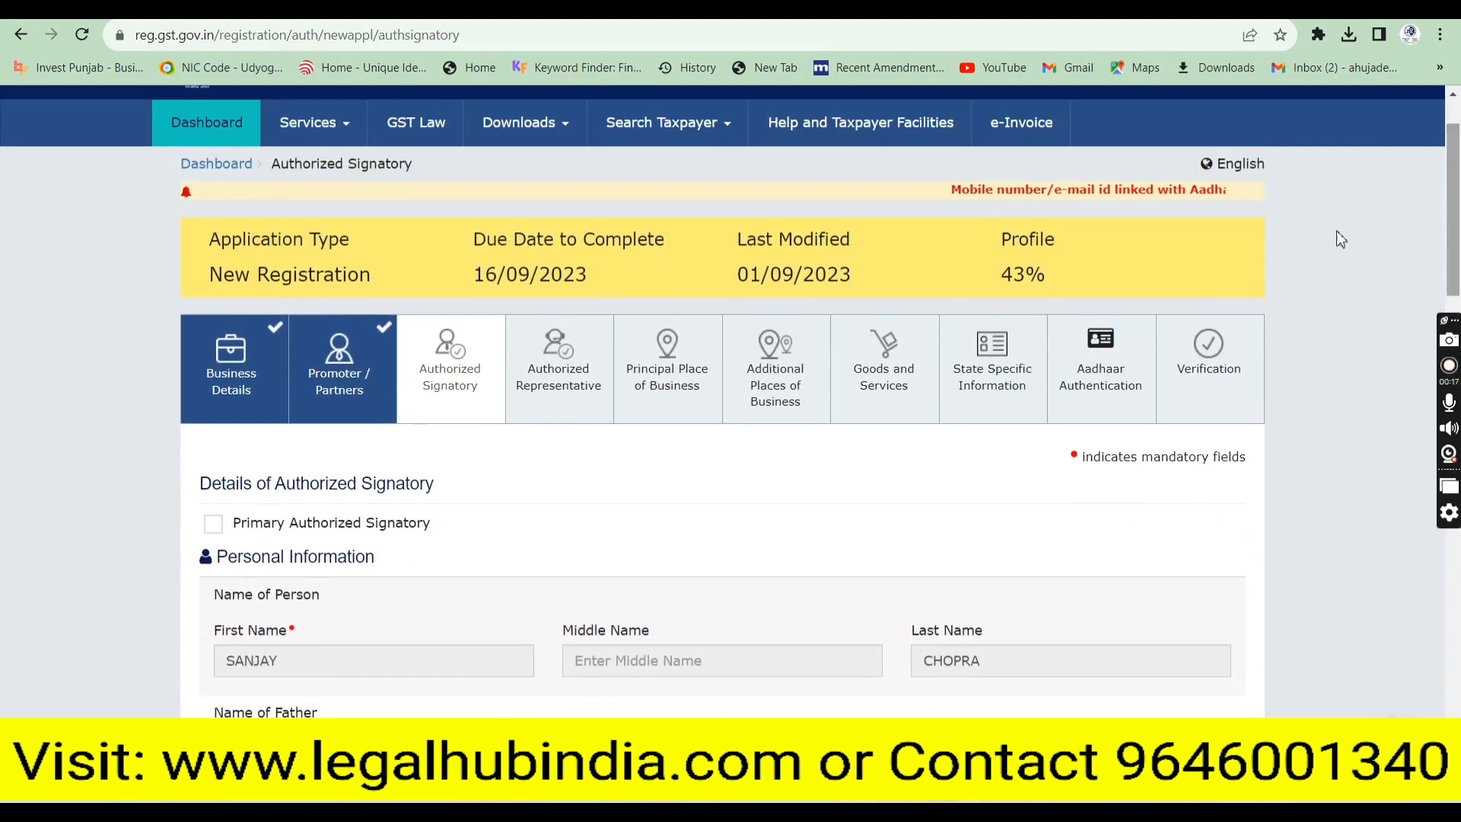
left_click(212, 529)
left_click_drag(1451, 213, 1453, 631)
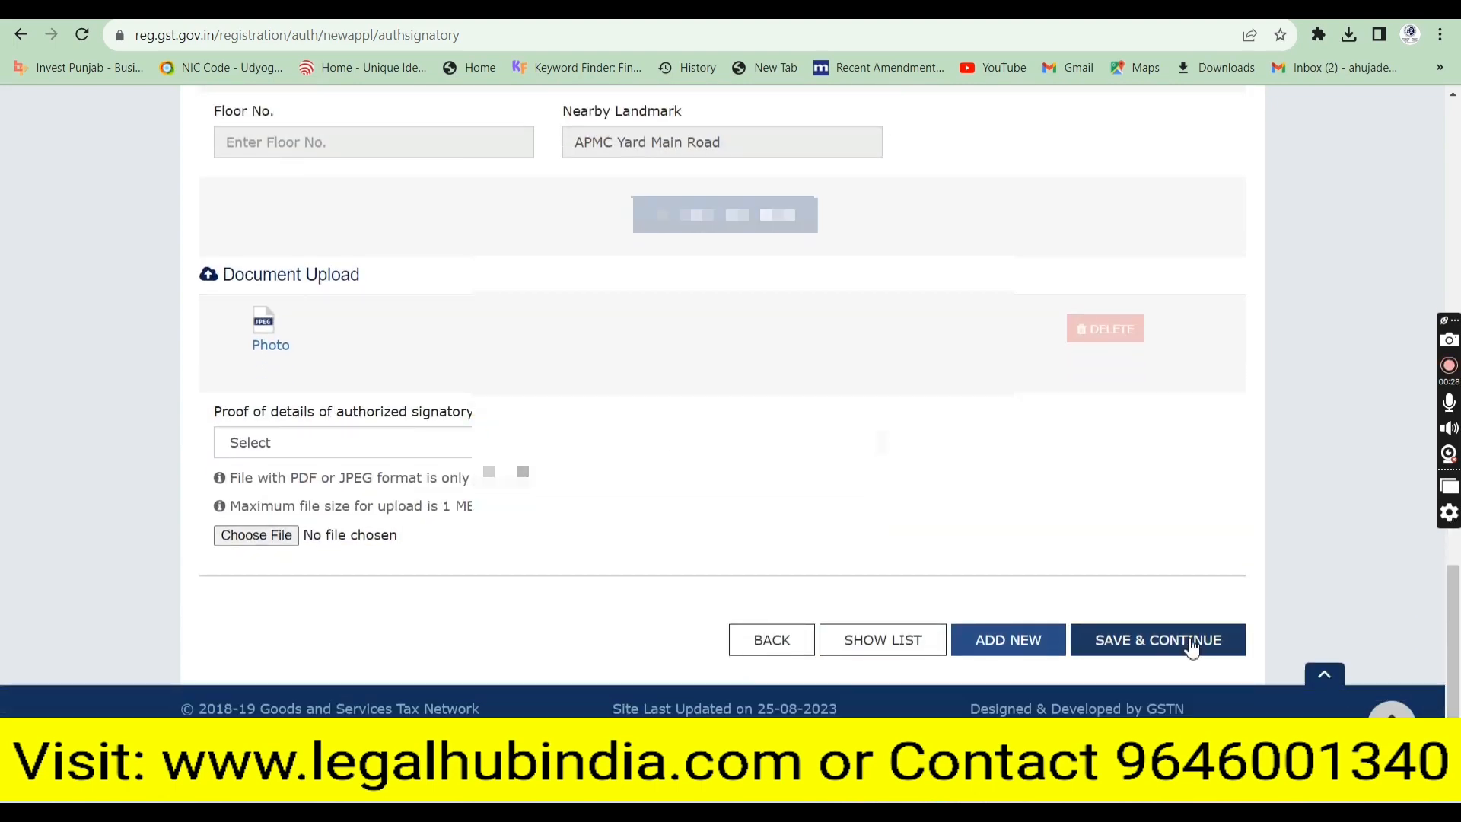
left_click(1151, 641)
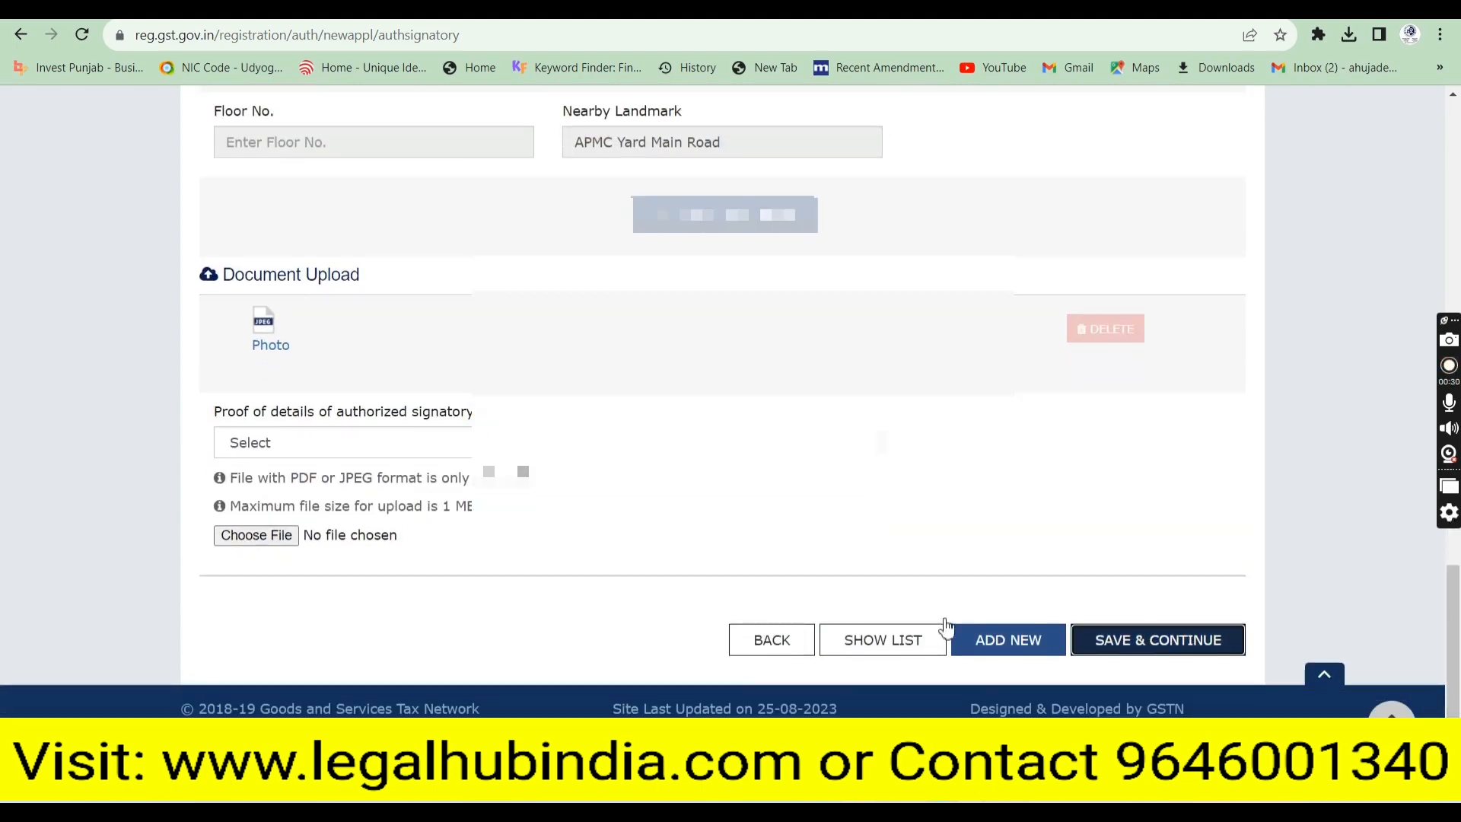
left_click(270, 441)
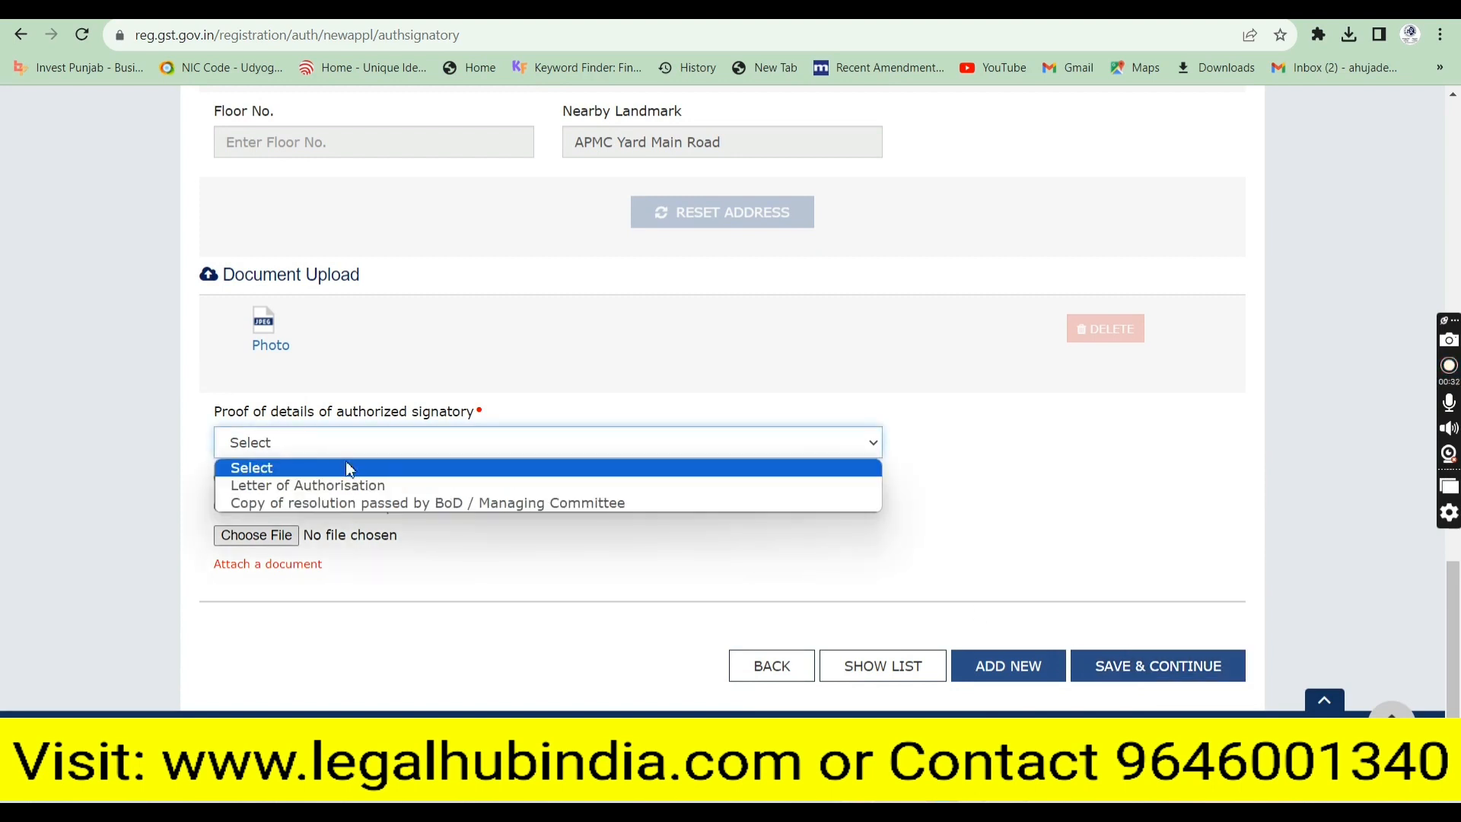
Upload the resolution PDF as 'Copy of resolution passed by BoD / Managing Committee' proof
left_click(288, 505)
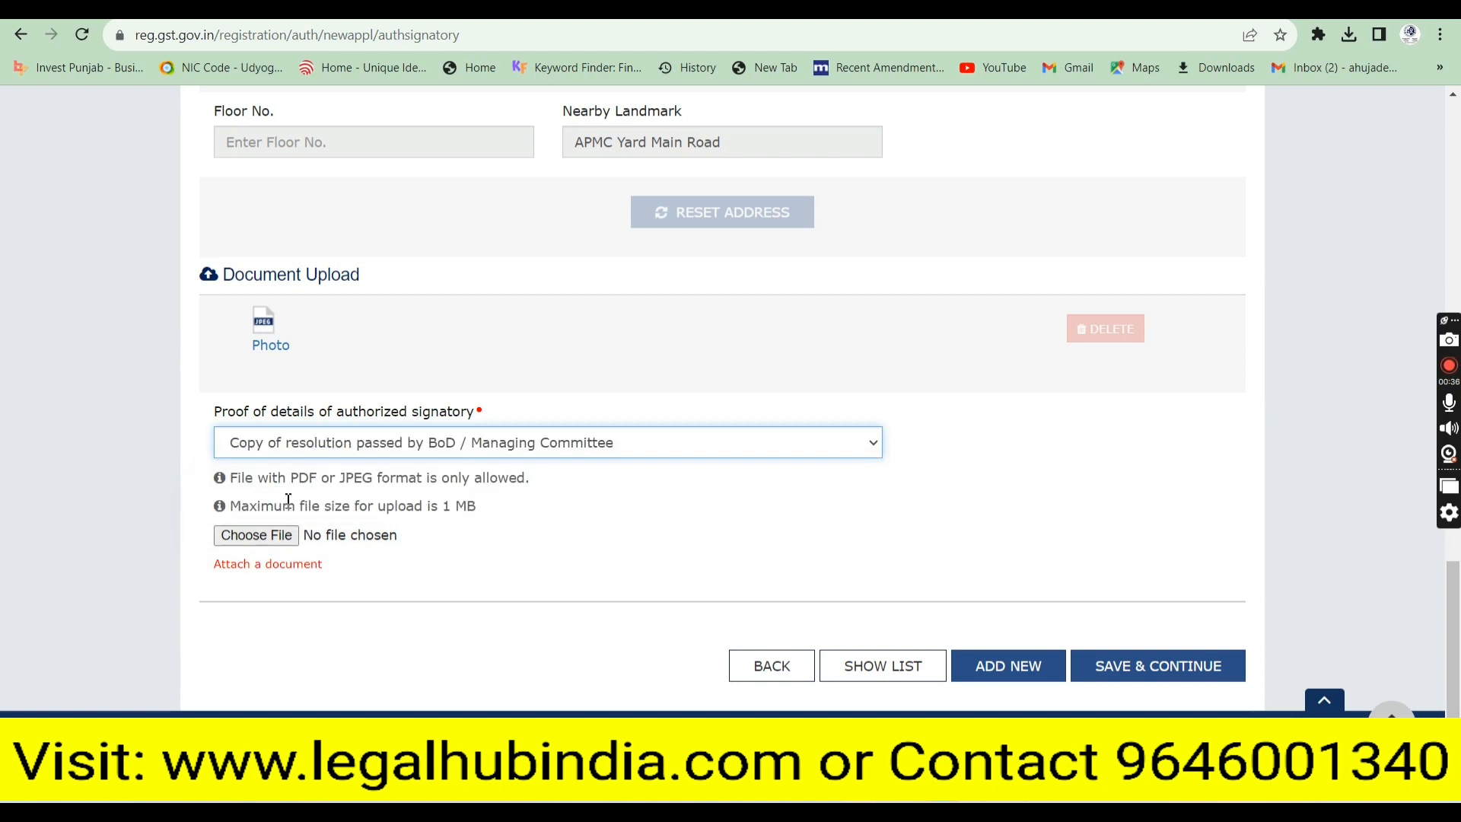
left_click(265, 537)
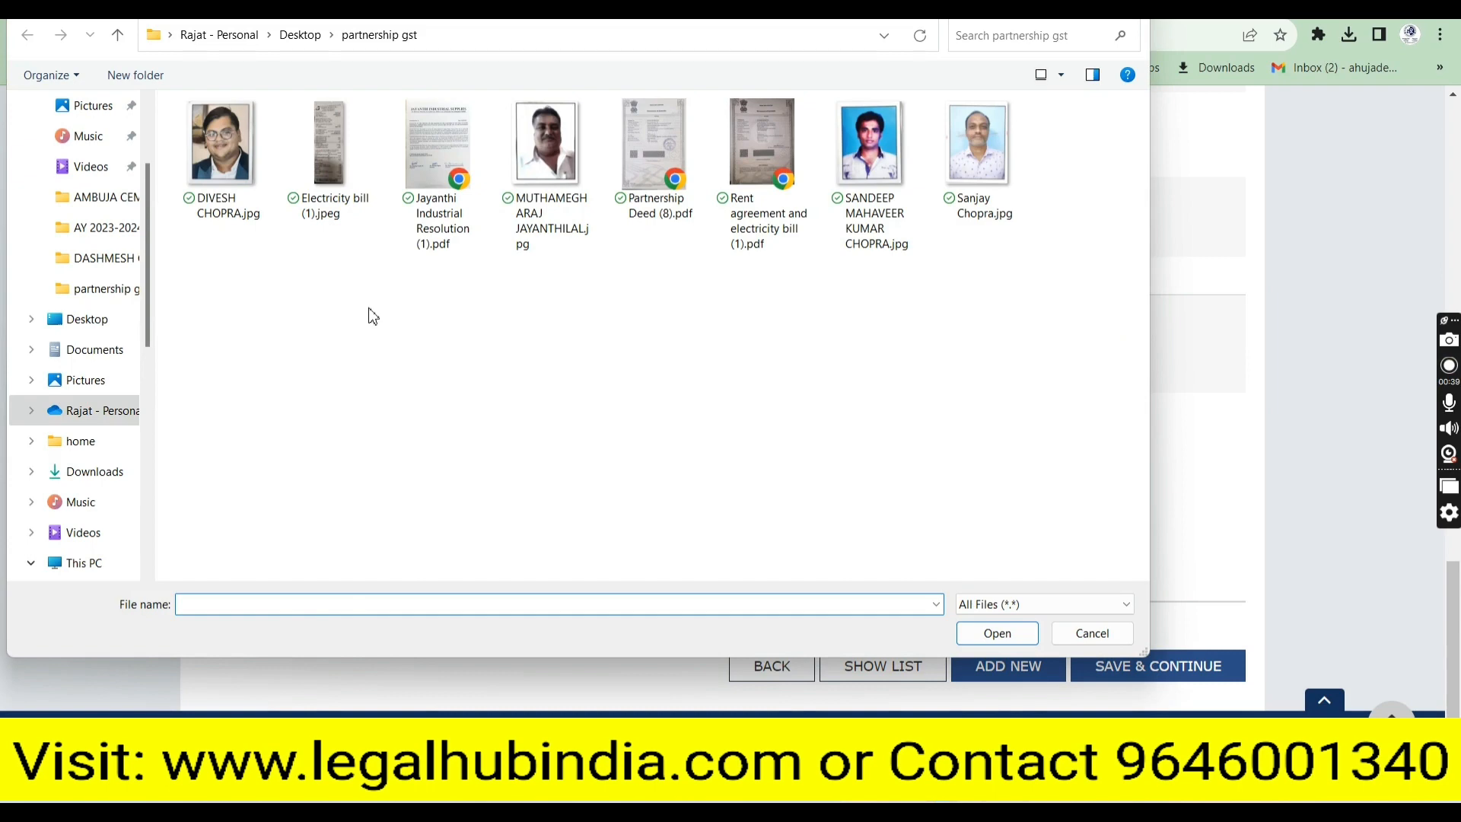
left_click(437, 167)
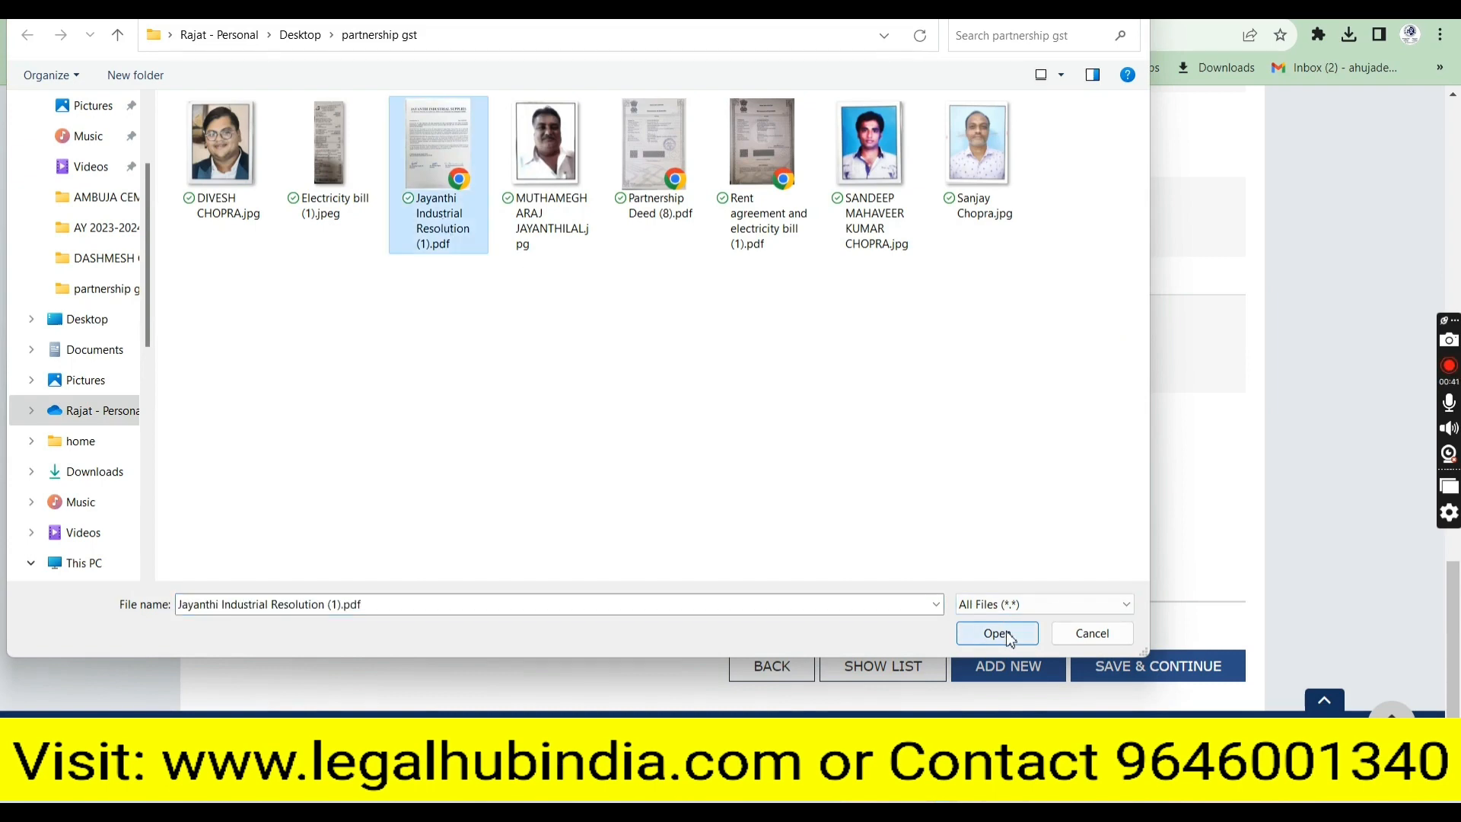
left_click(996, 633)
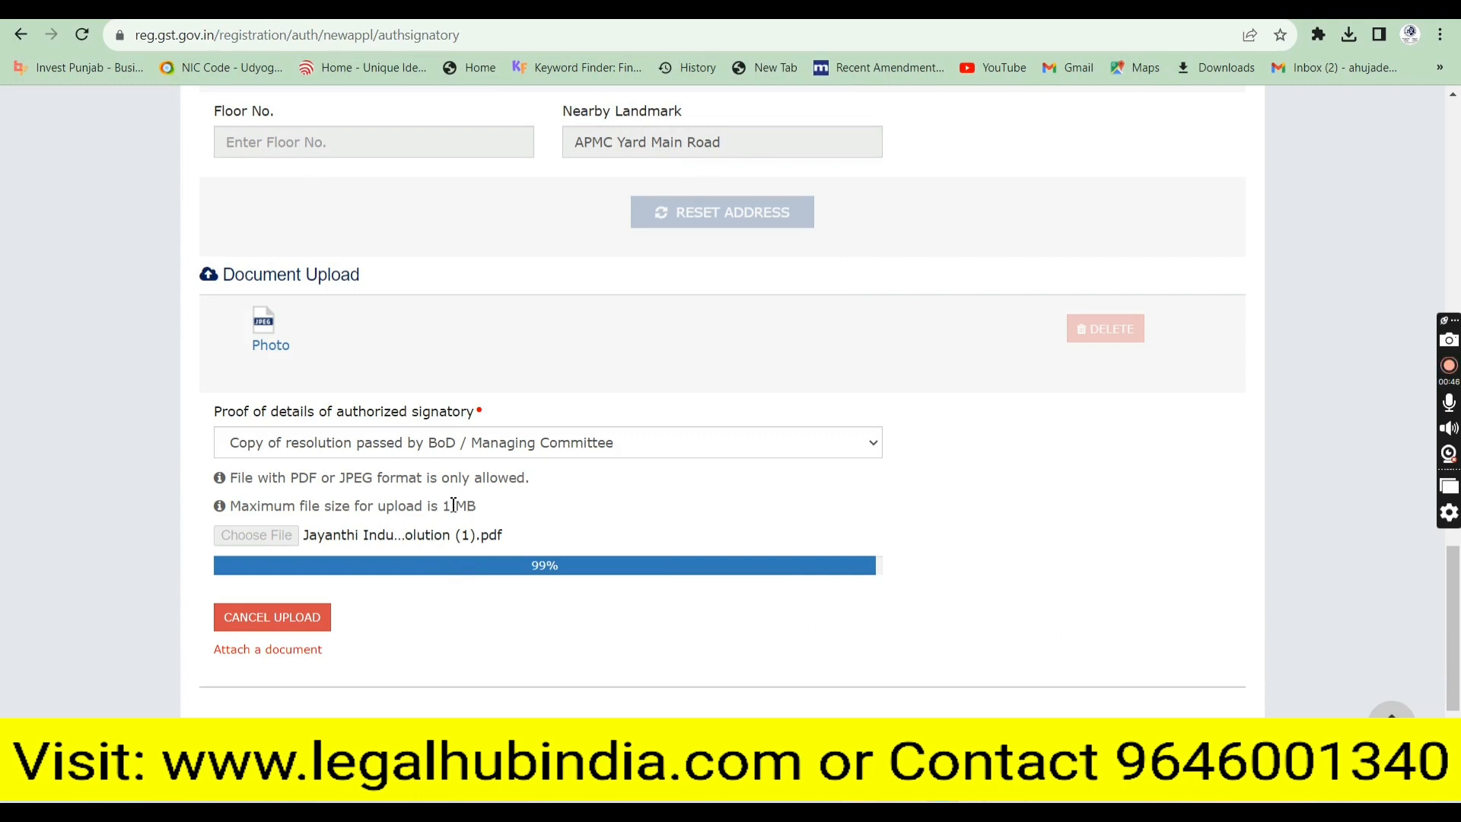
left_click_drag(295, 473, 380, 477)
left_click(674, 515)
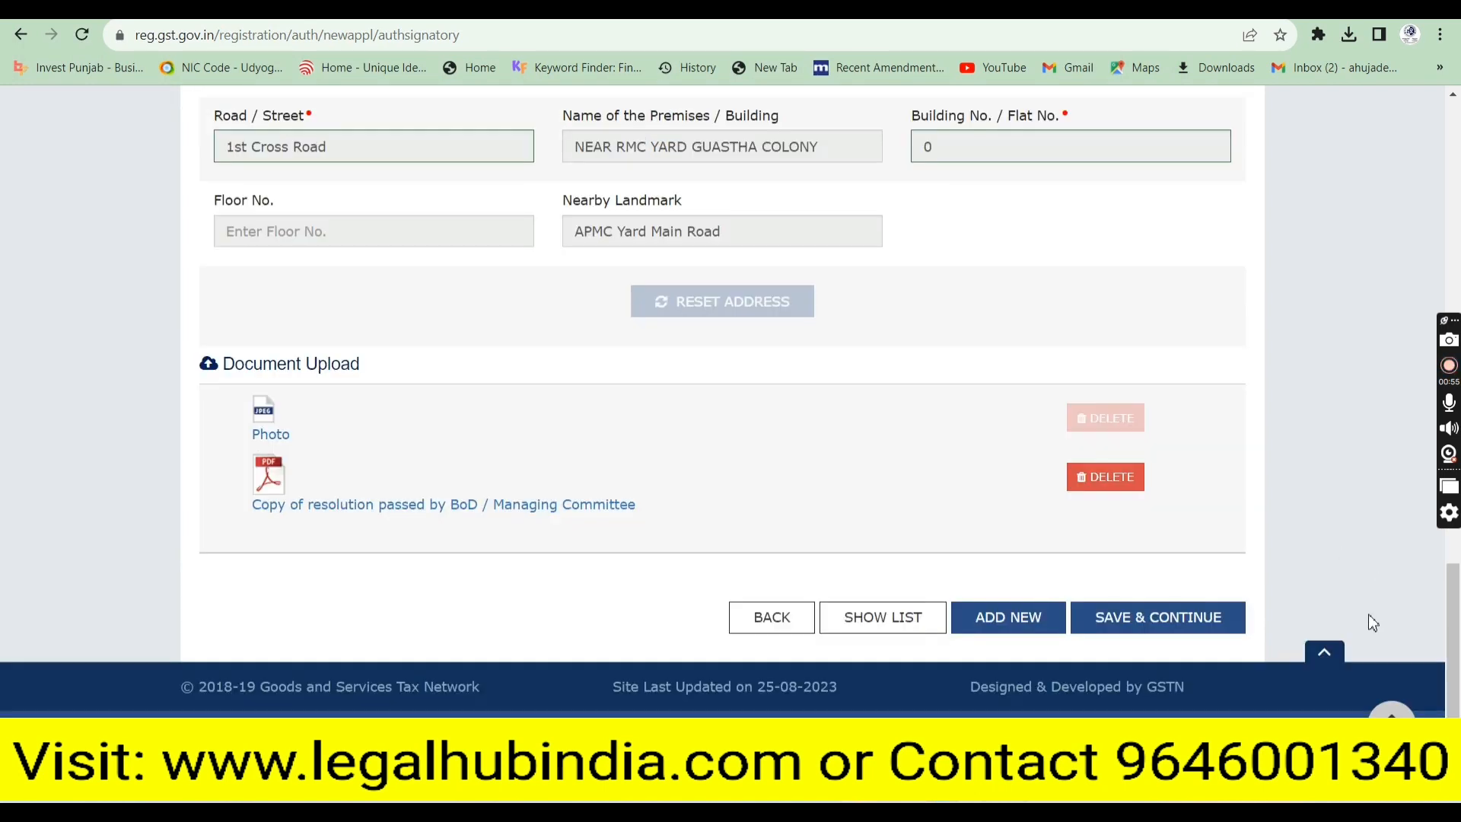
Save the Authorized Signatory step and pass Authorized Representative without adding one
left_click(1142, 631)
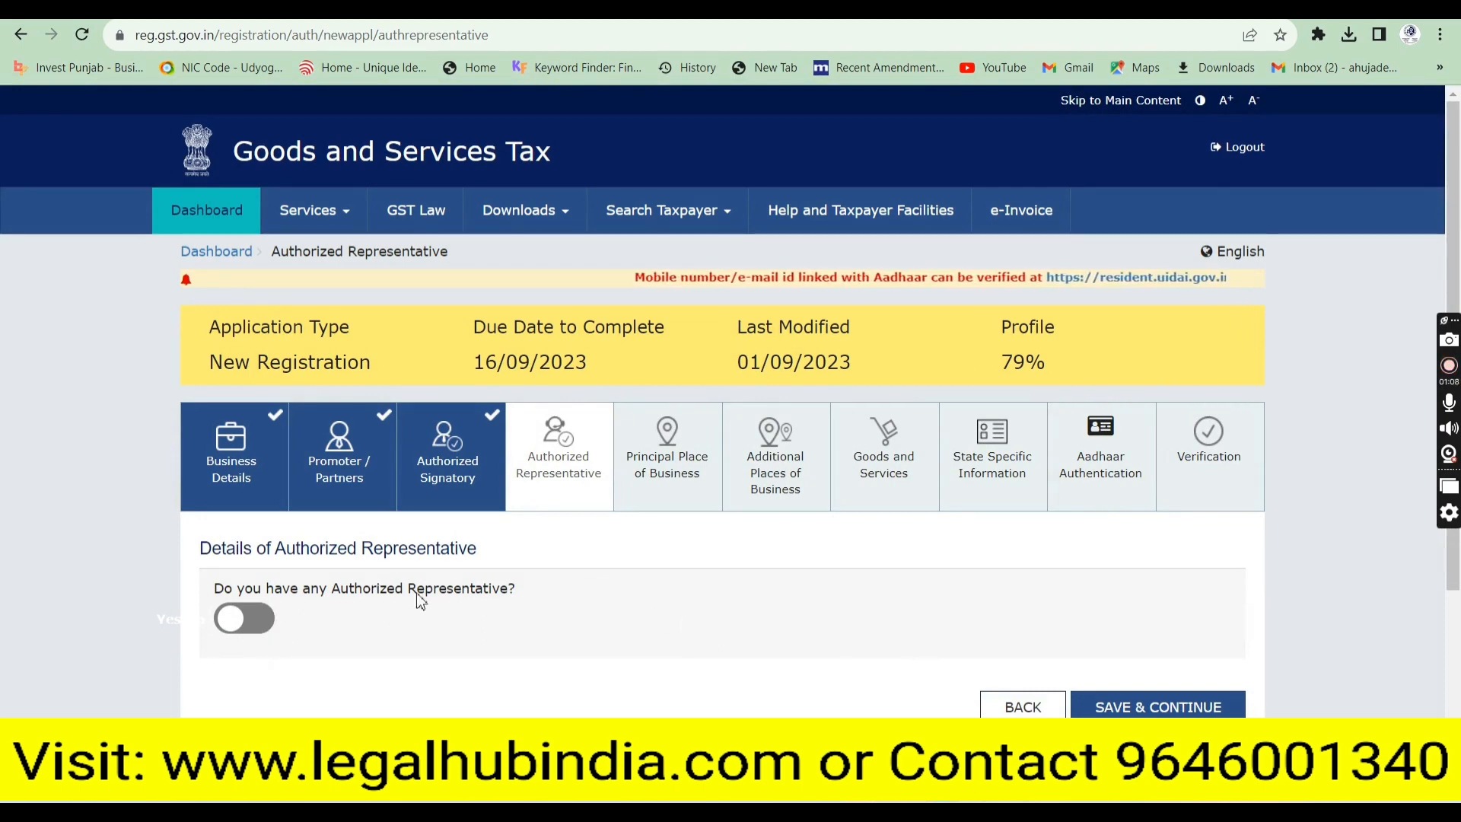
left_click(1209, 706)
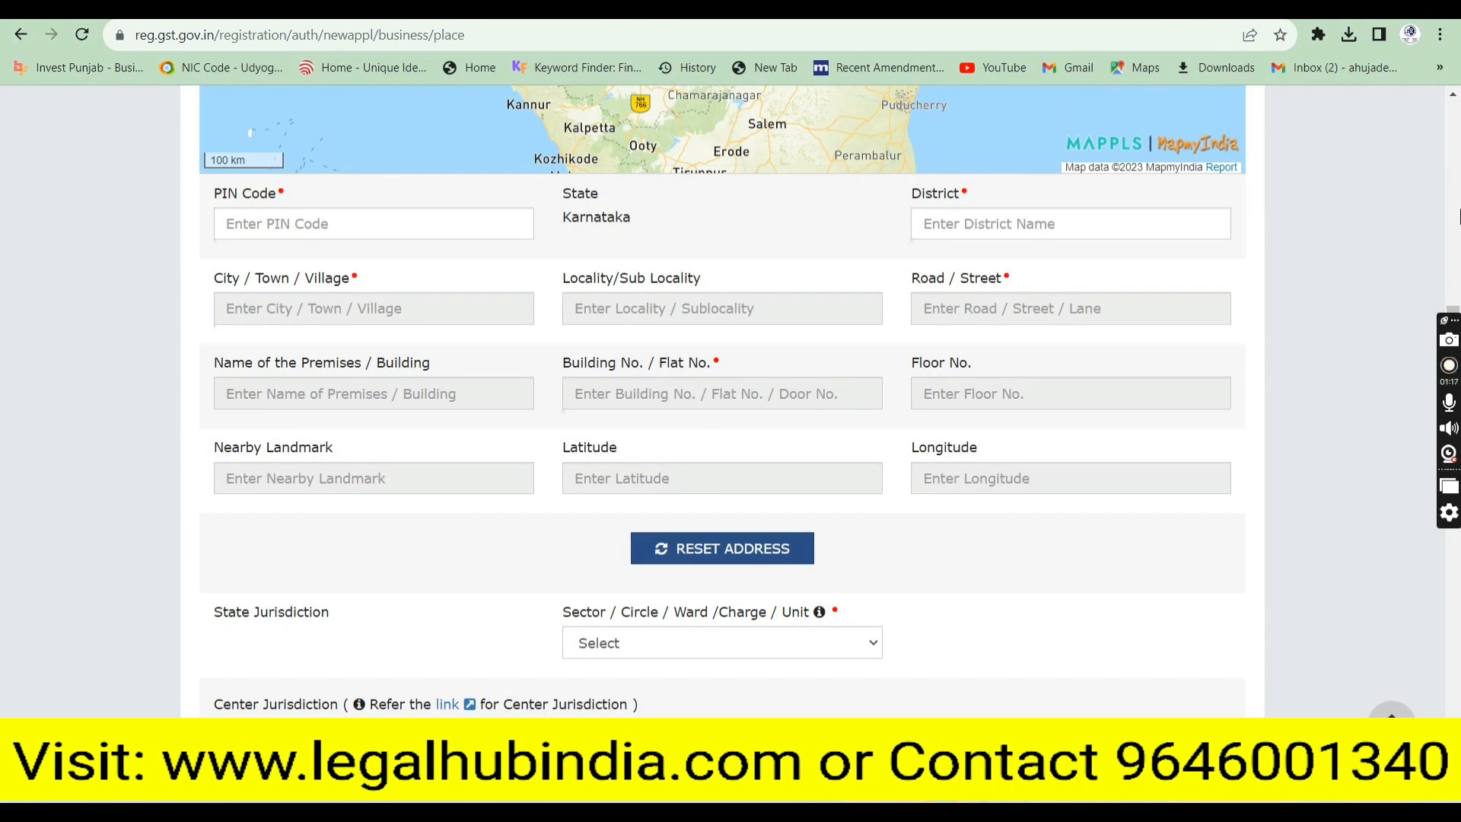
Enter business PIN 560002 with the Bengaluru Urban suggestion and locality 'Nagarta'
left_click(378, 222)
type("560002")
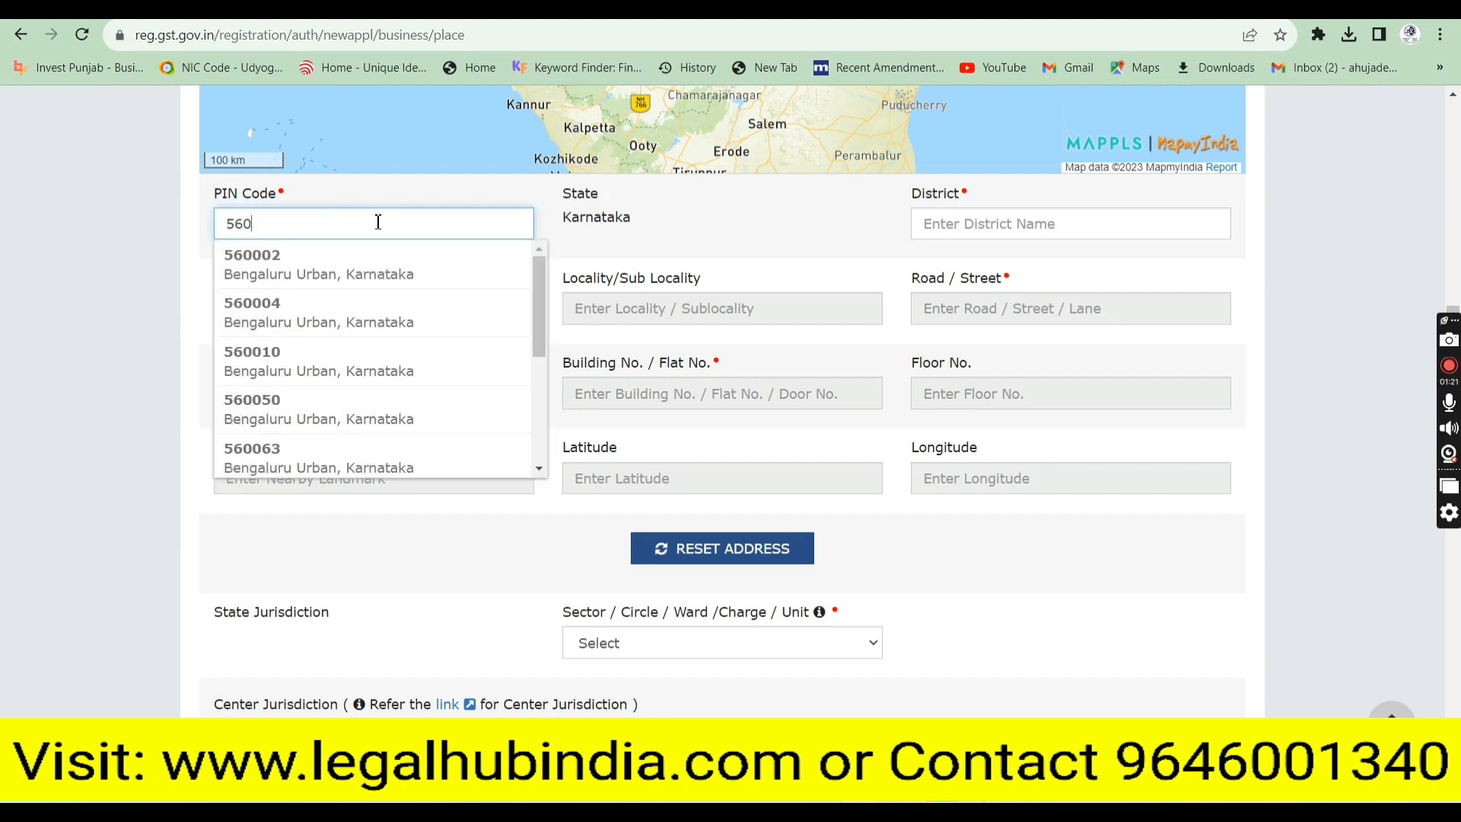
left_click(344, 274)
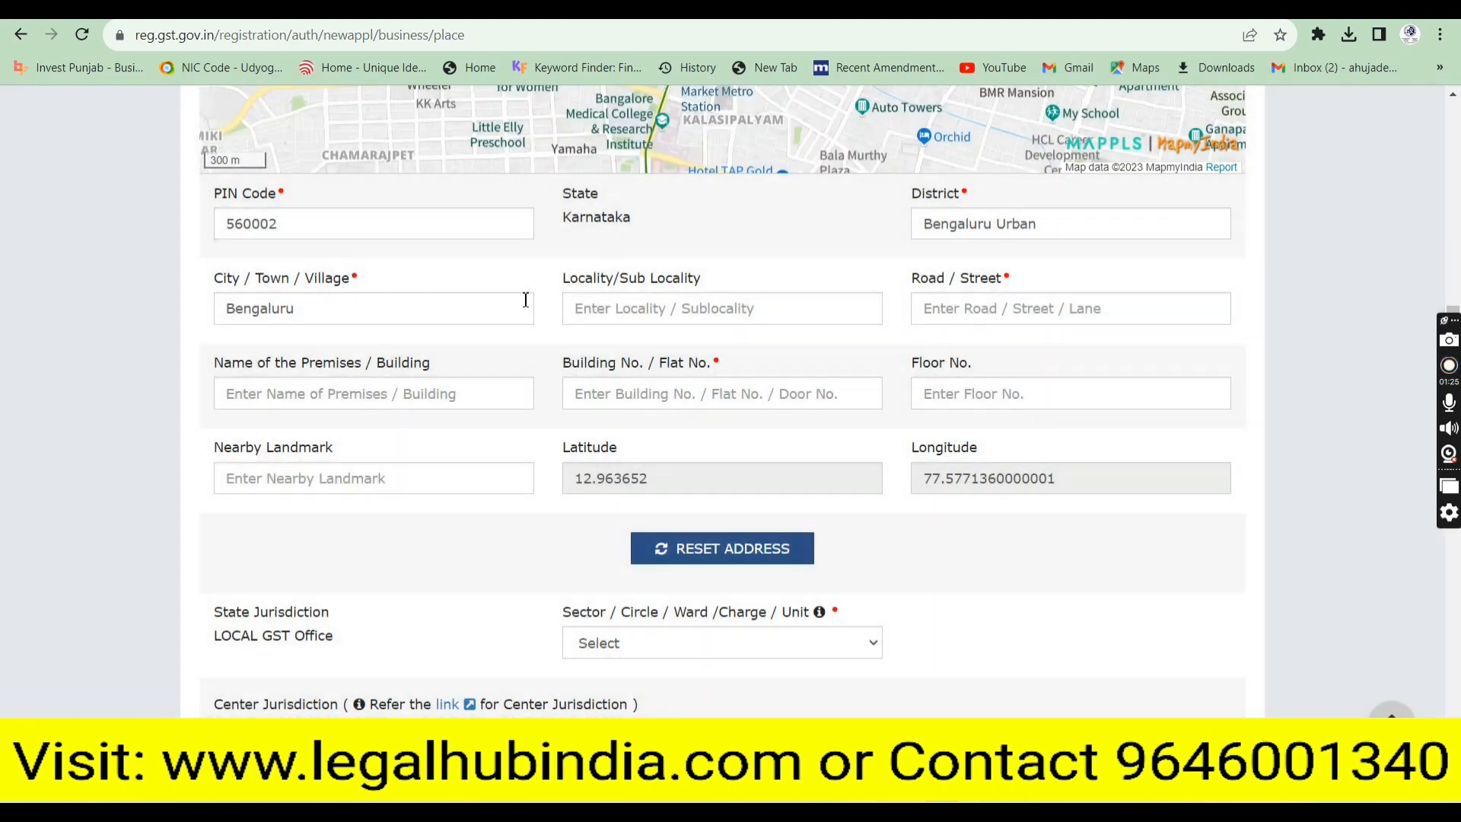
left_click(663, 321)
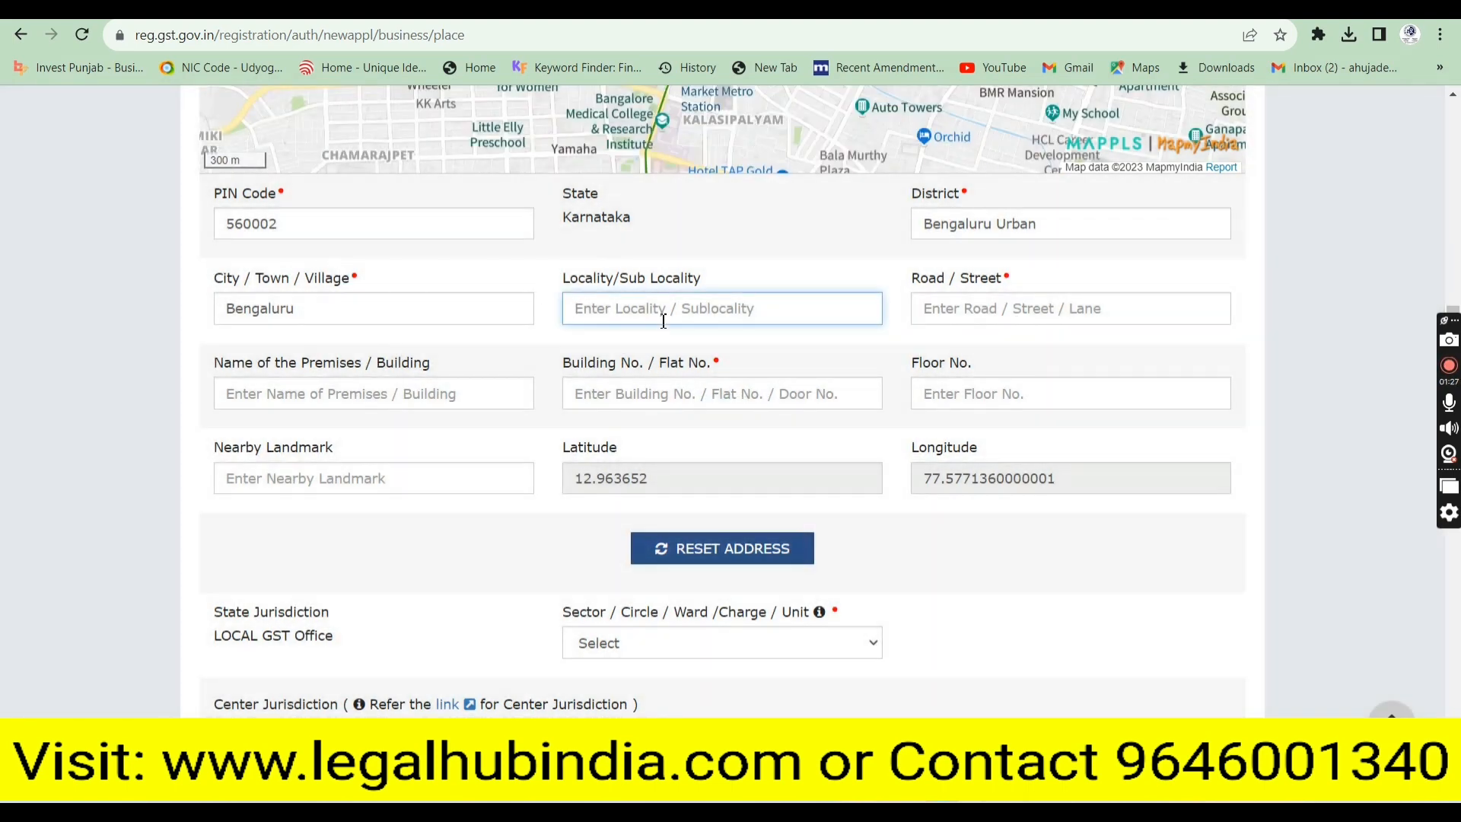
type("Naga")
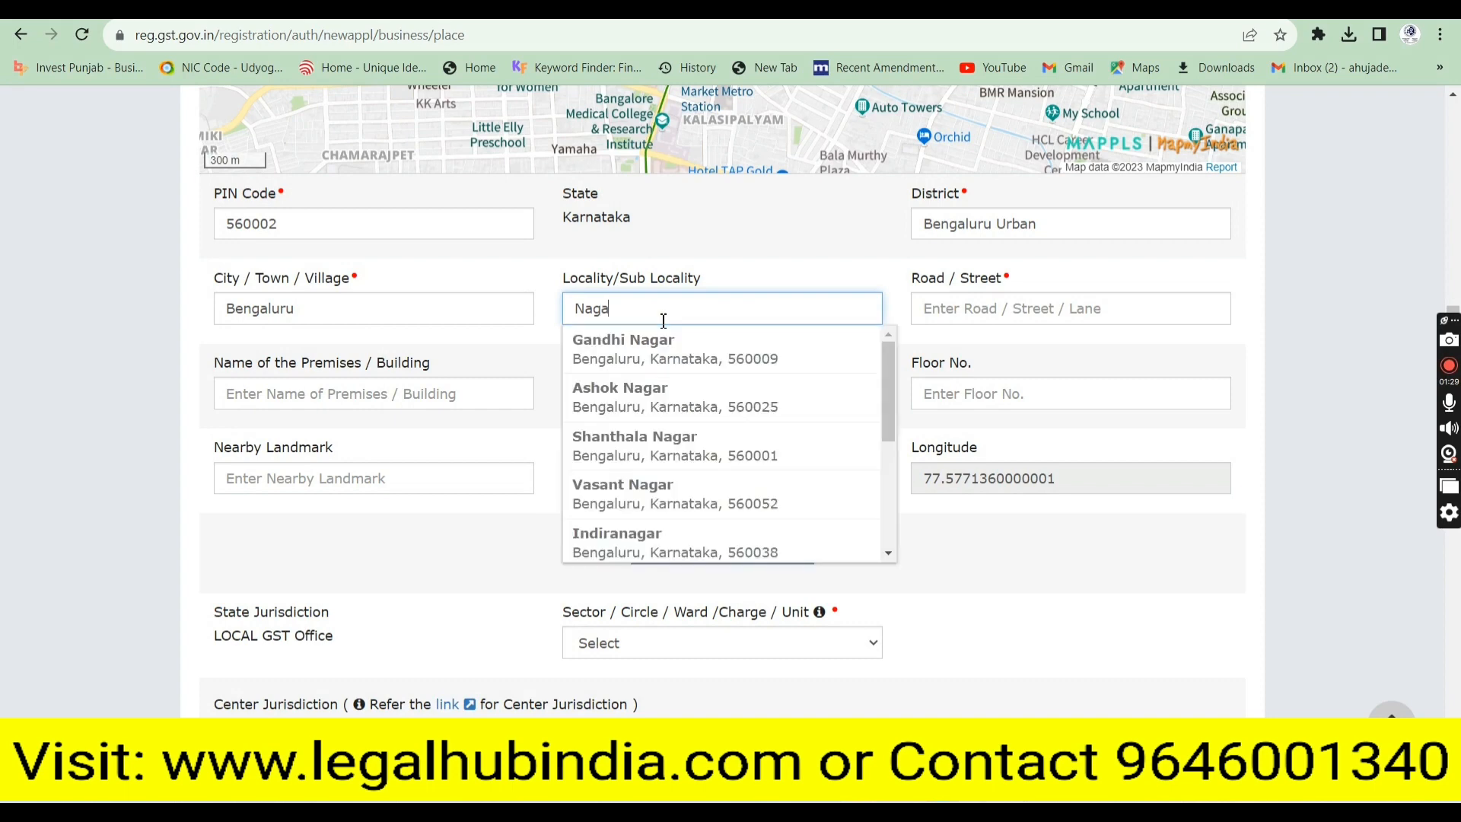
type("rtape")
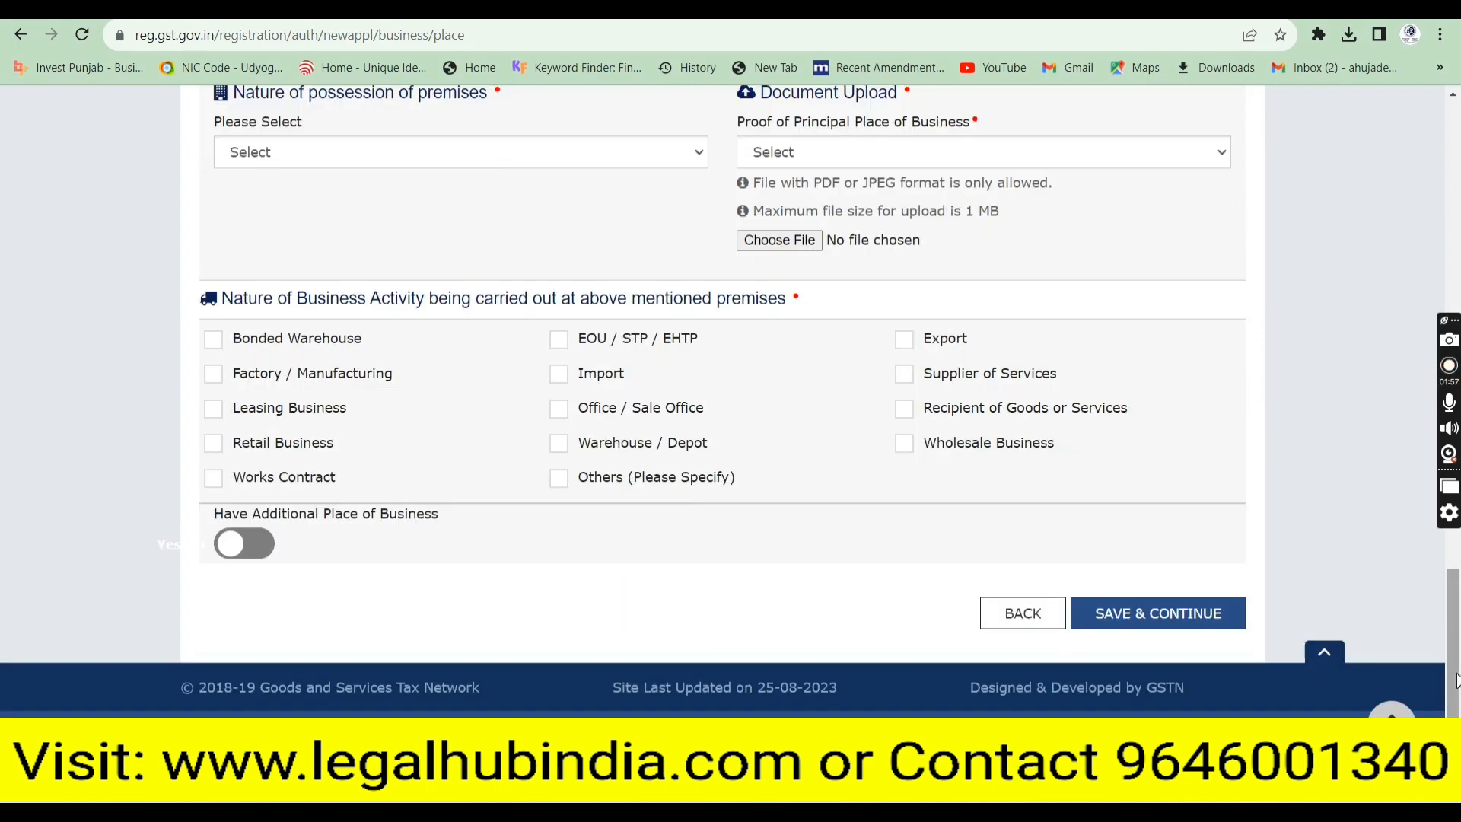
scroll(1449, 489, "up", 10)
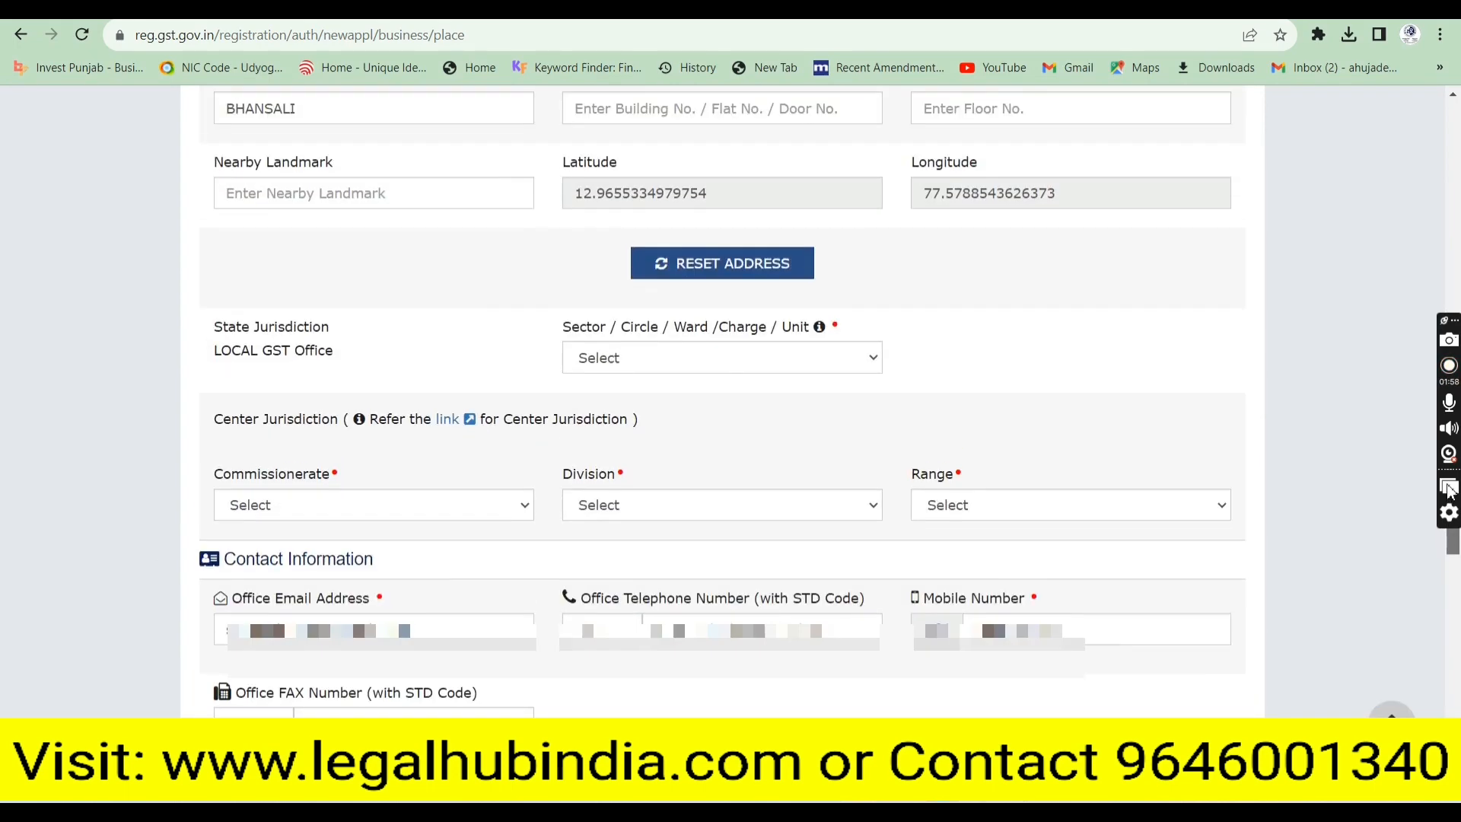
left_click(679, 381)
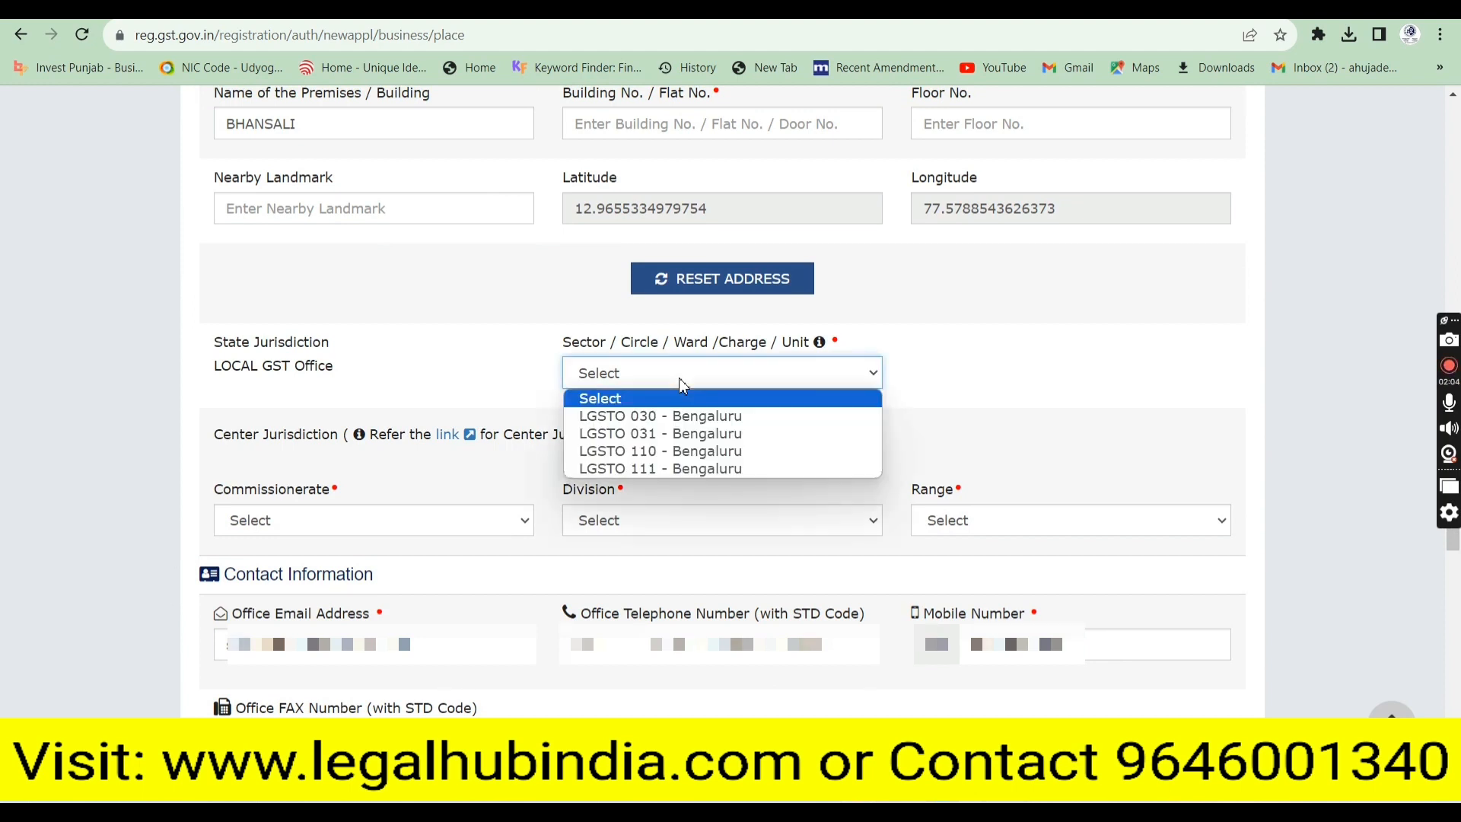
Set jurisdiction to LGSTO 110 - Bengaluru, BENGALURU-SOUTH, SOUTH DIVISION-1, RANGE-ASD1, and follow the Center Jurisdiction link
left_click(671, 451)
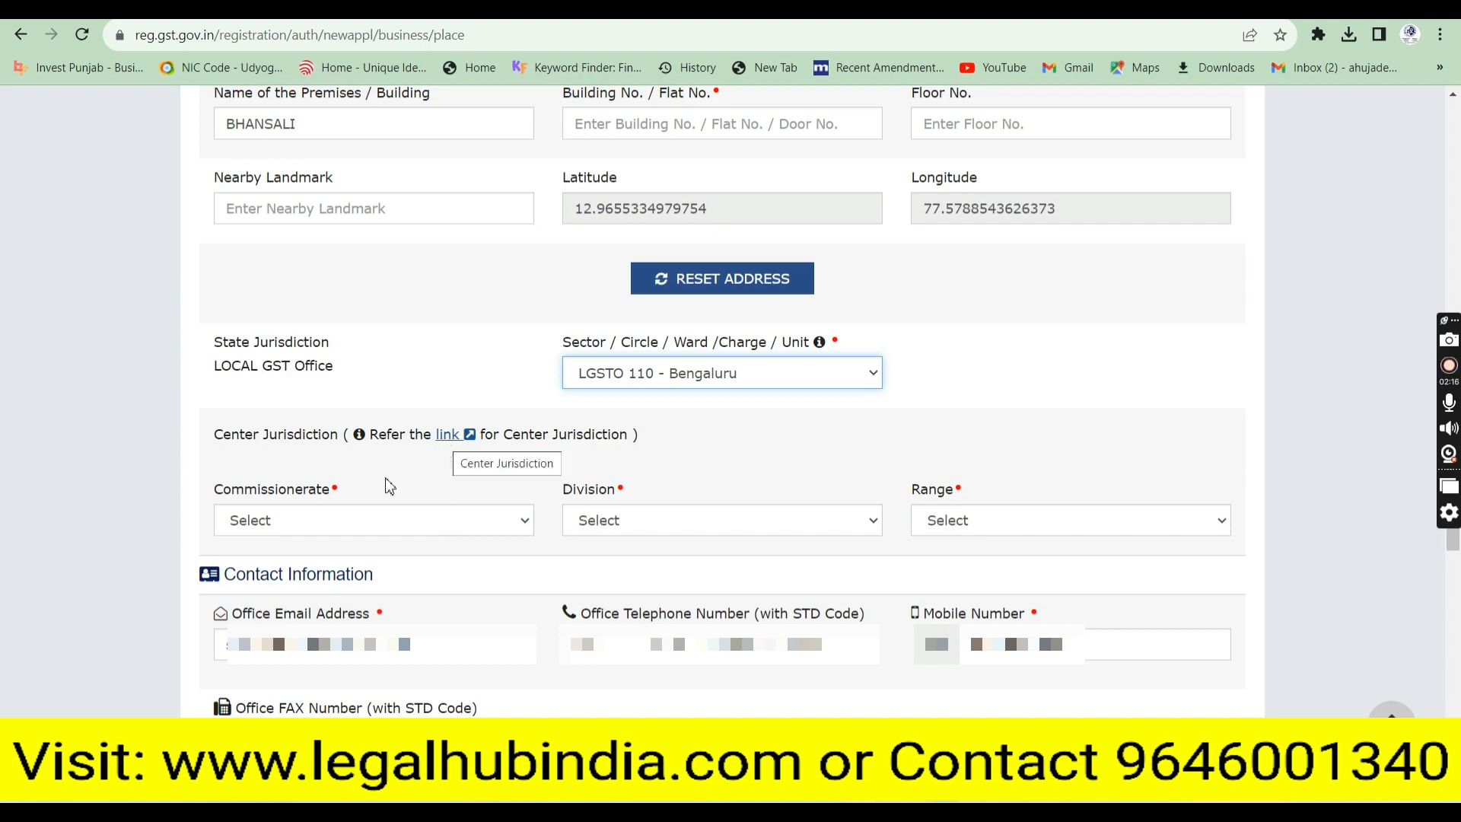
left_click(324, 537)
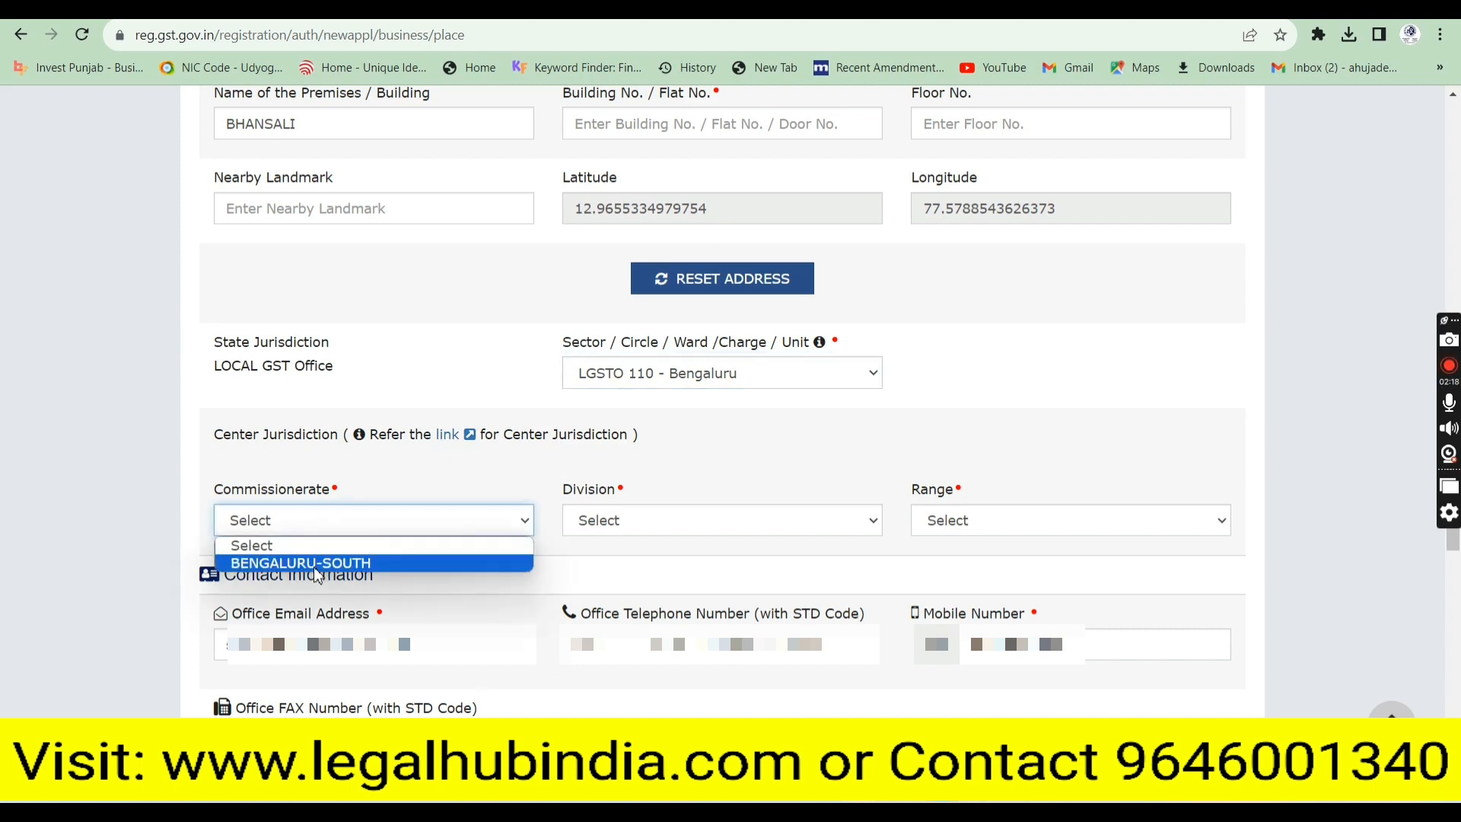
left_click(314, 568)
left_click(631, 525)
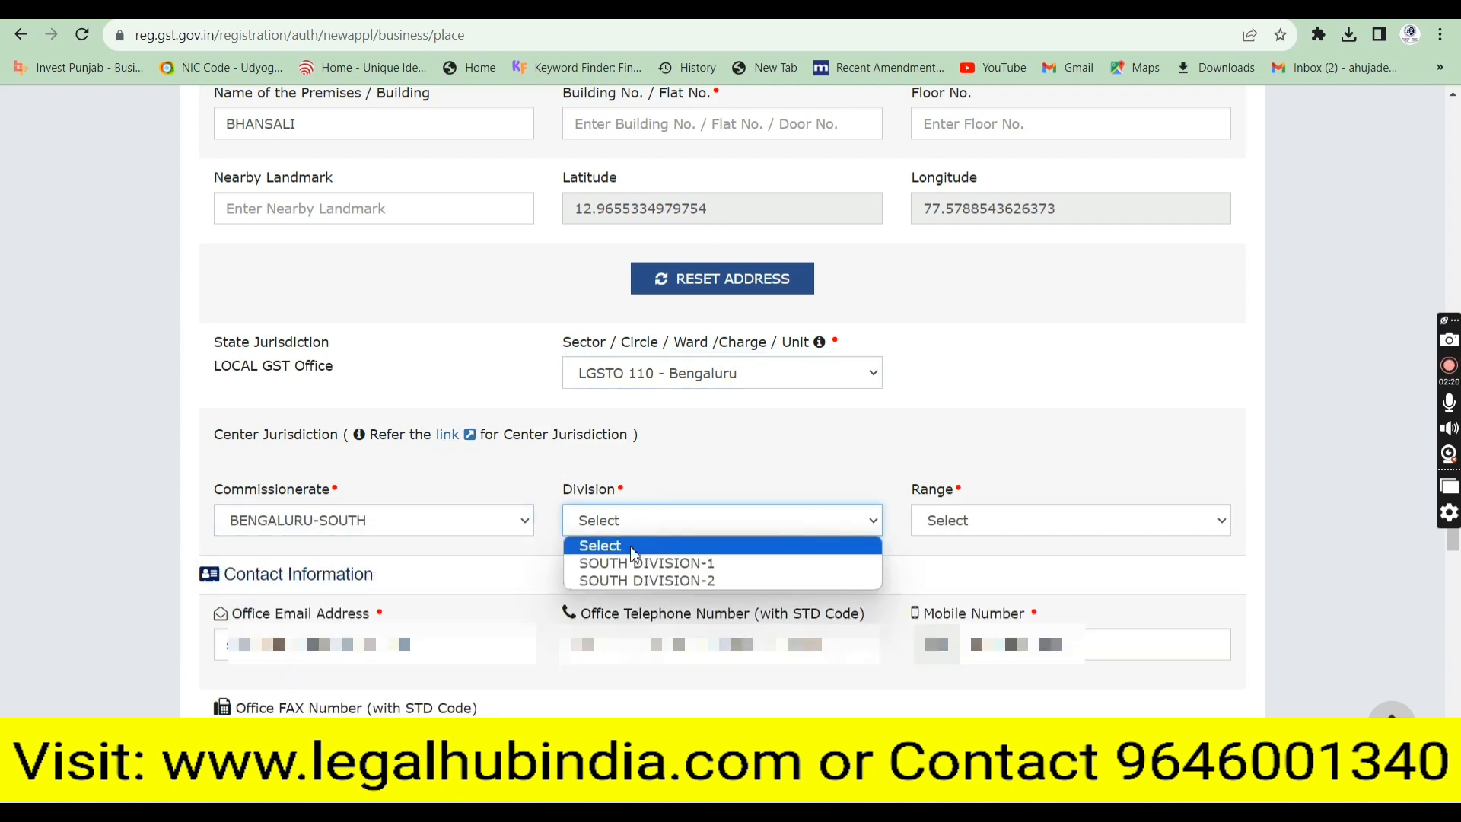
left_click(633, 547)
left_click(630, 534)
left_click(632, 560)
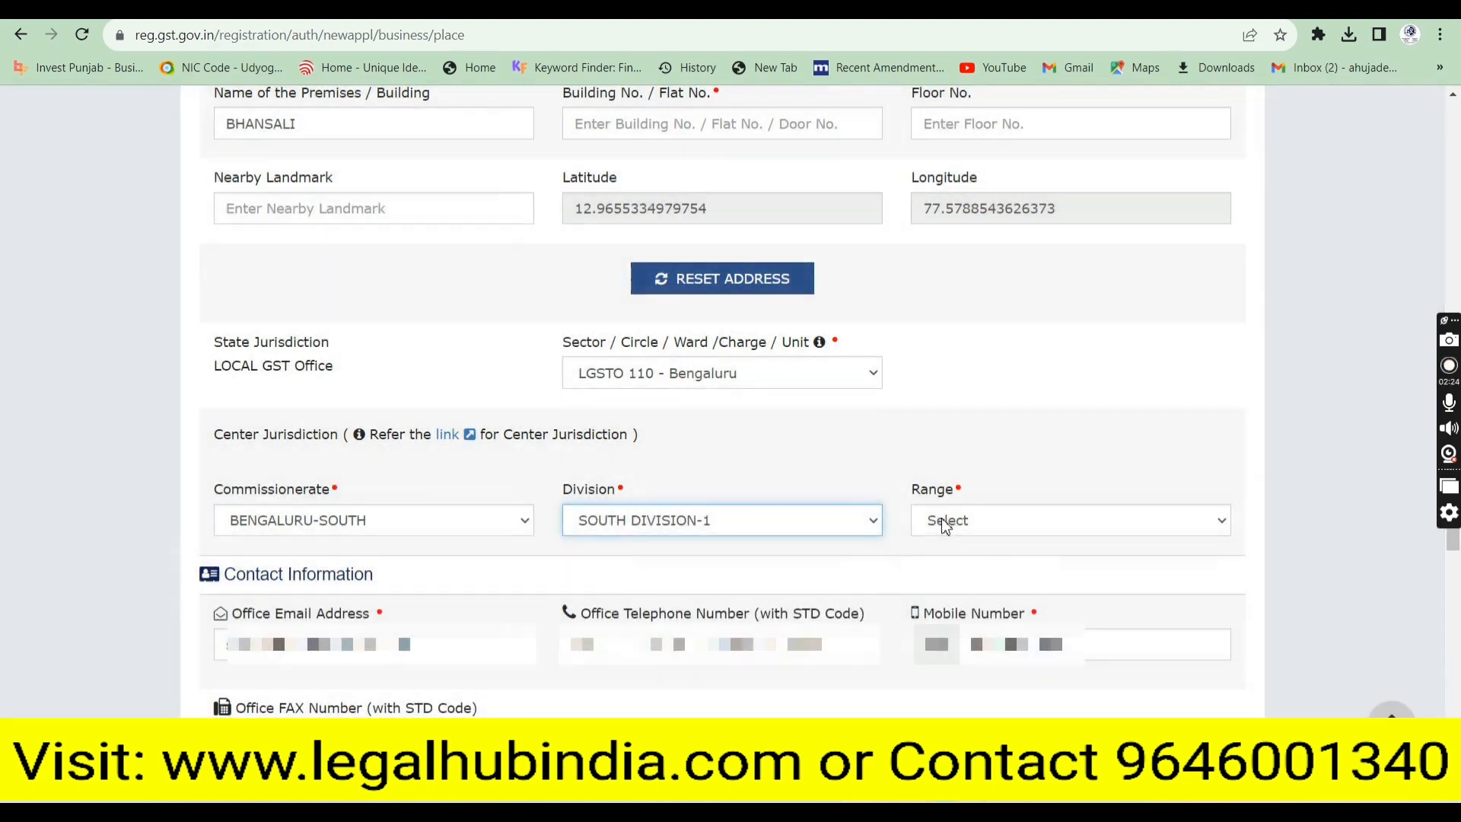
left_click(942, 519)
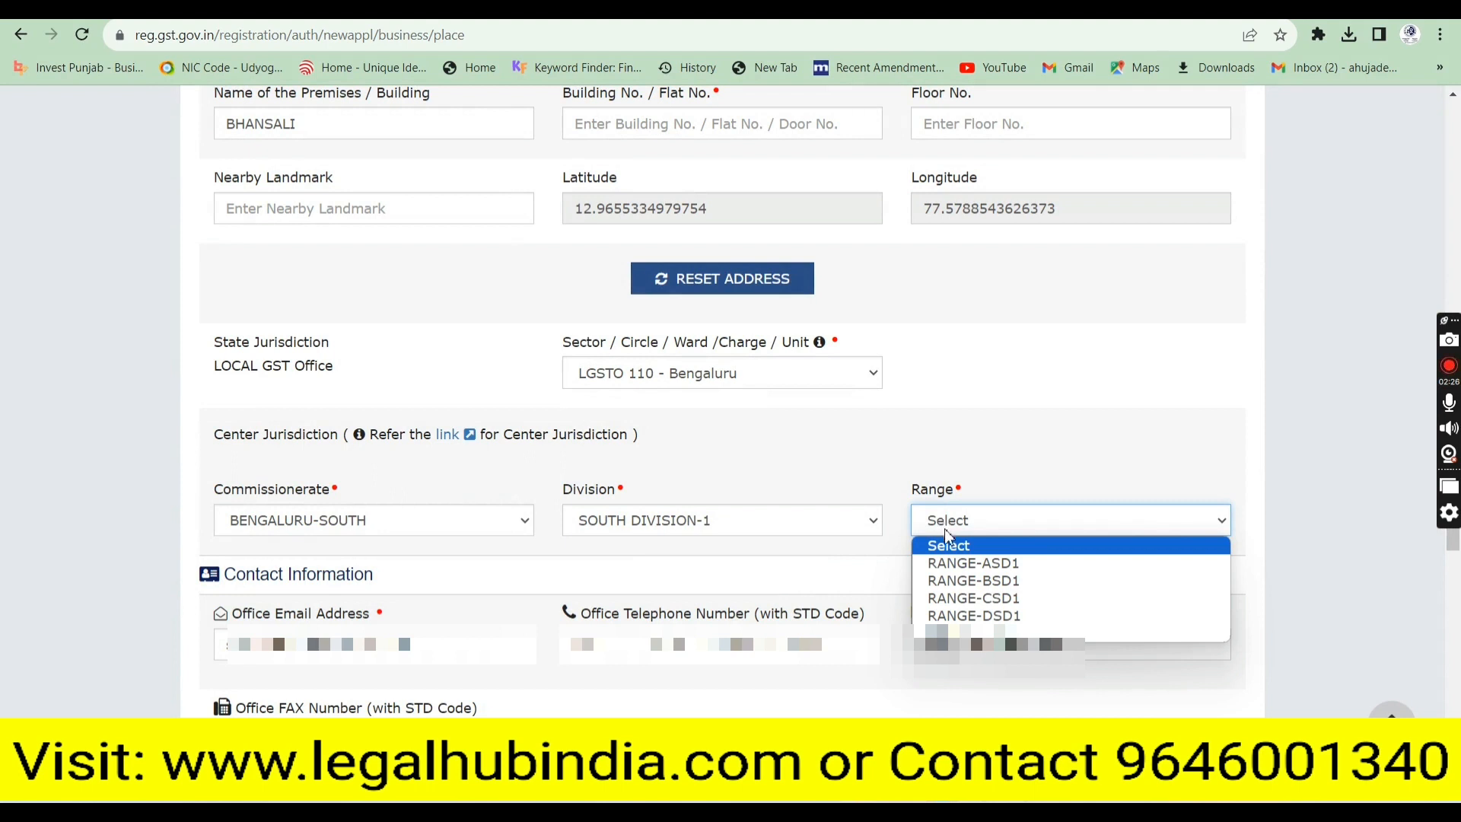
left_click(952, 563)
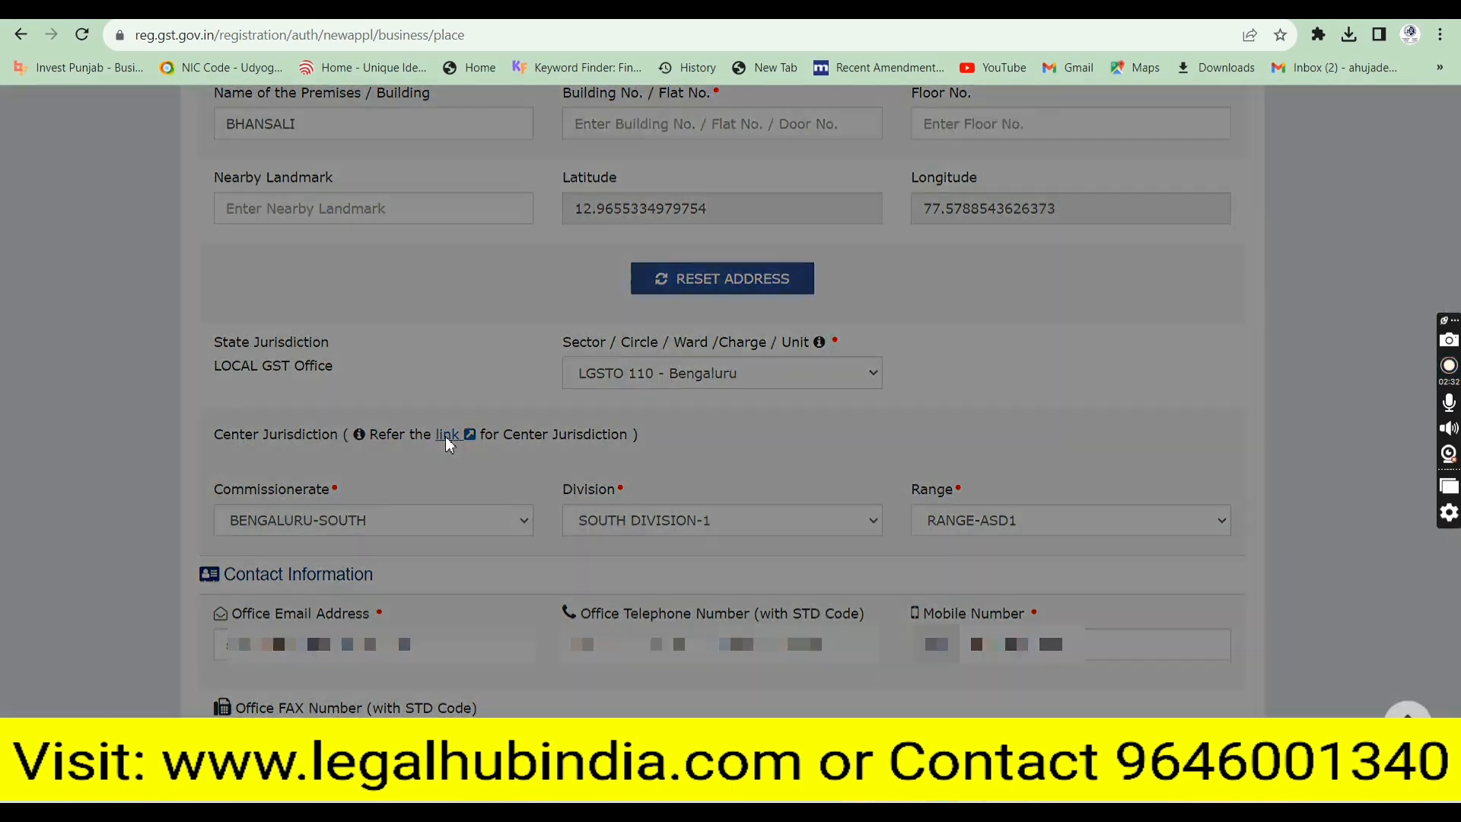
left_click(447, 435)
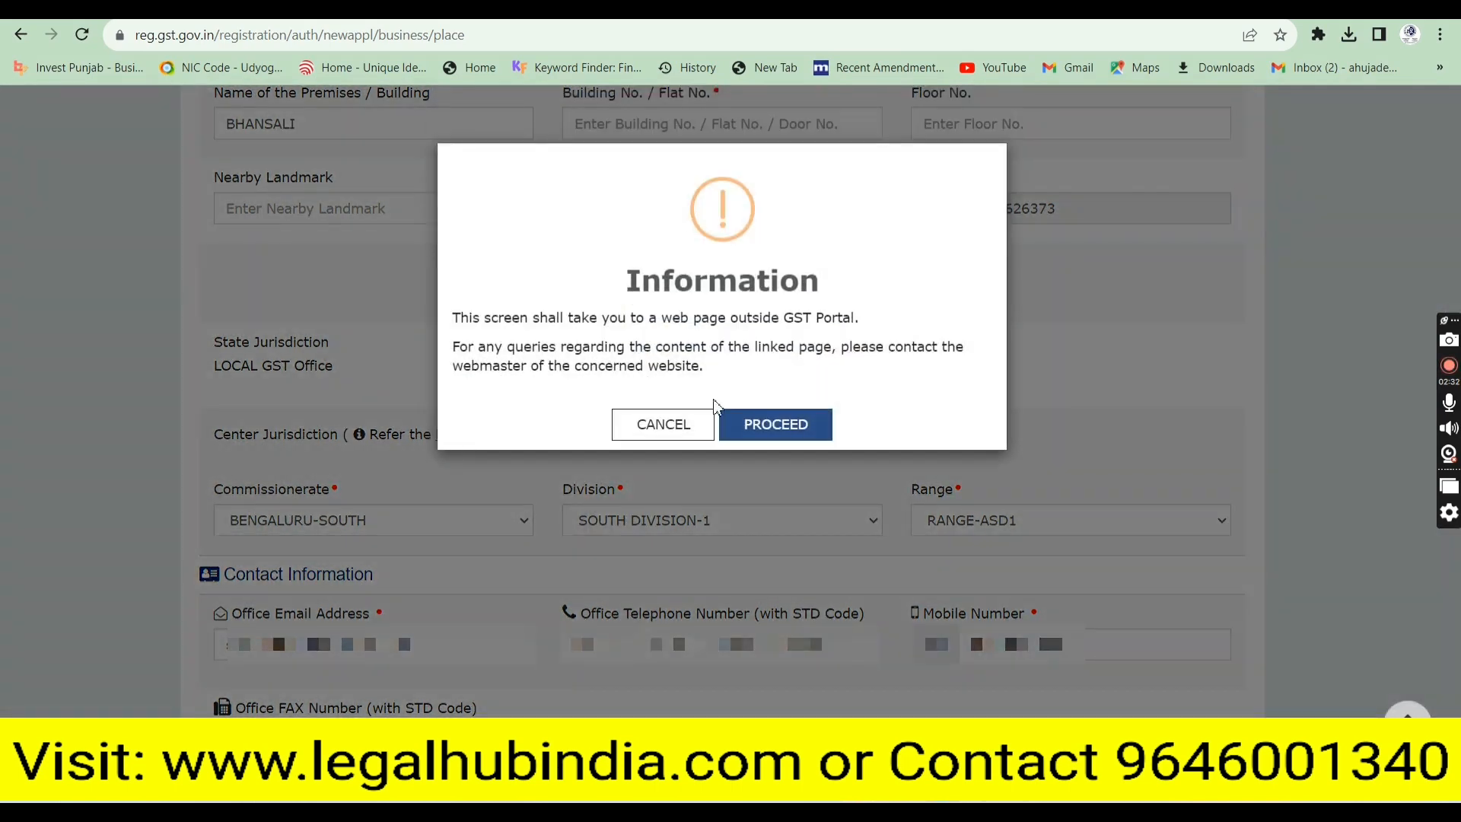
left_click(763, 424)
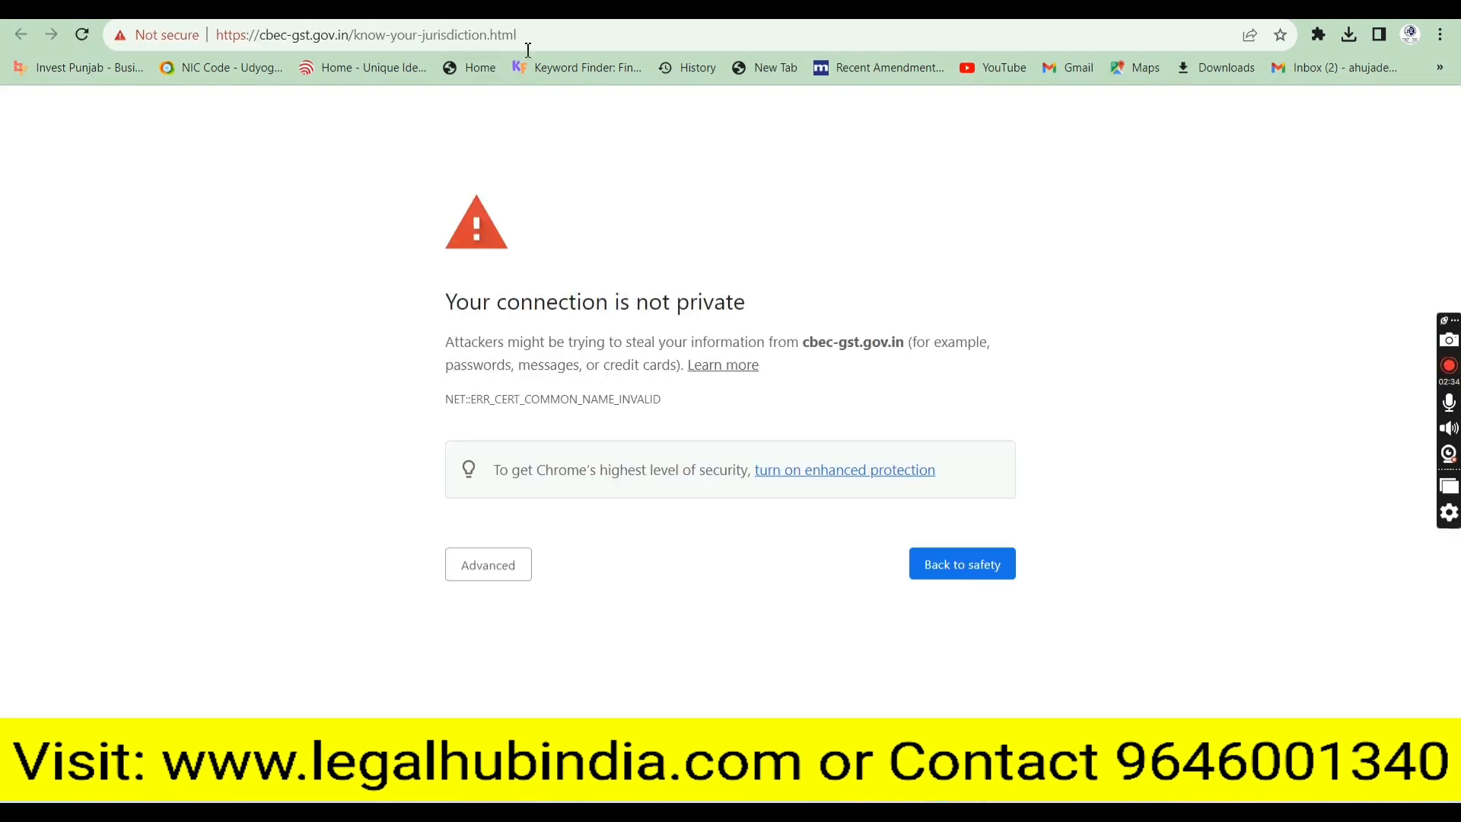
Bypass Chrome's privacy warning to proceed to cbec-gst.gov.in
left_click(498, 579)
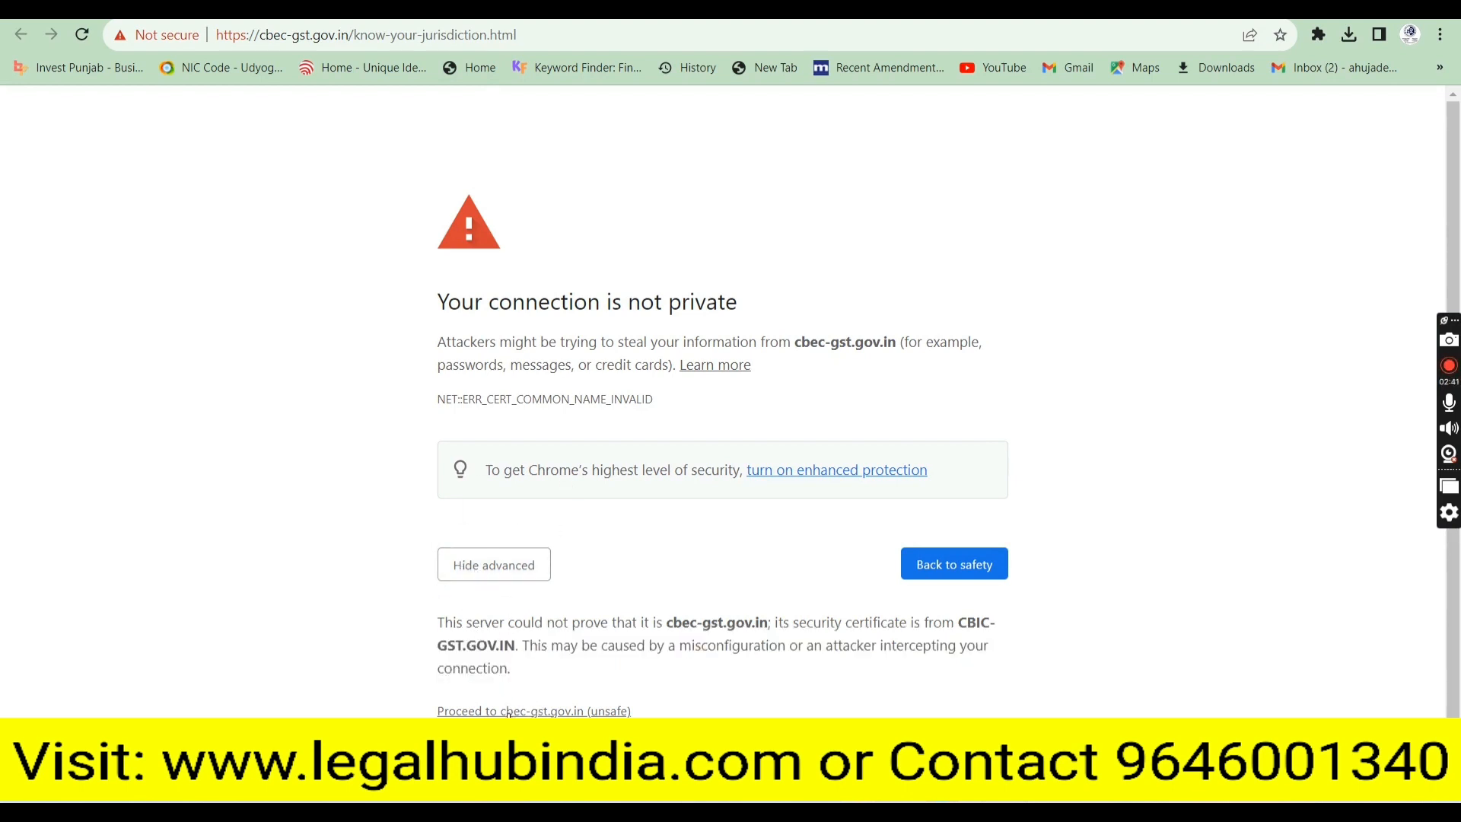
left_click(532, 710)
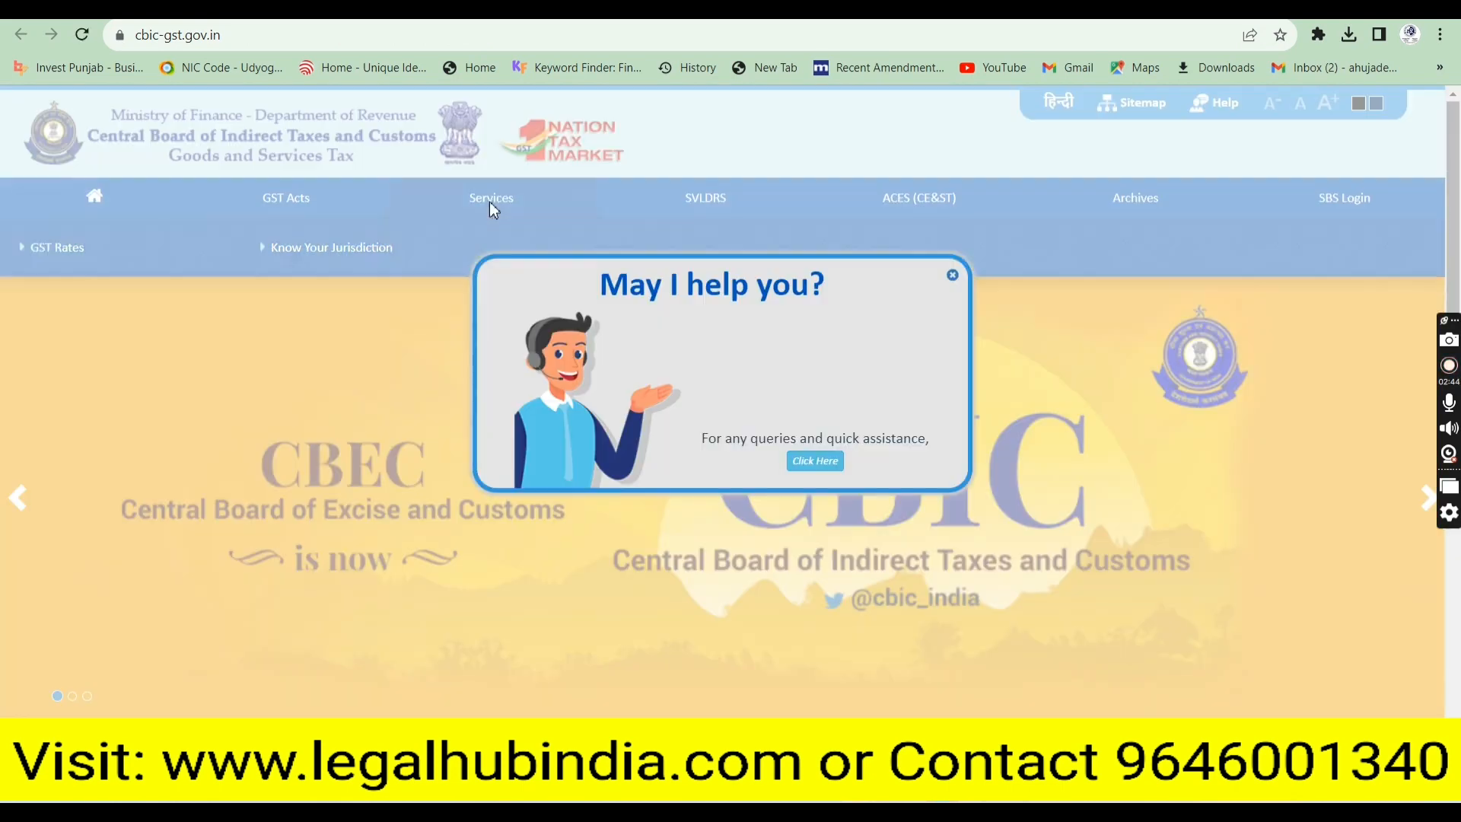
Open Know Your Jurisdiction on the CBIC site for Karnataka's Bengaluru zone
left_click(952, 275)
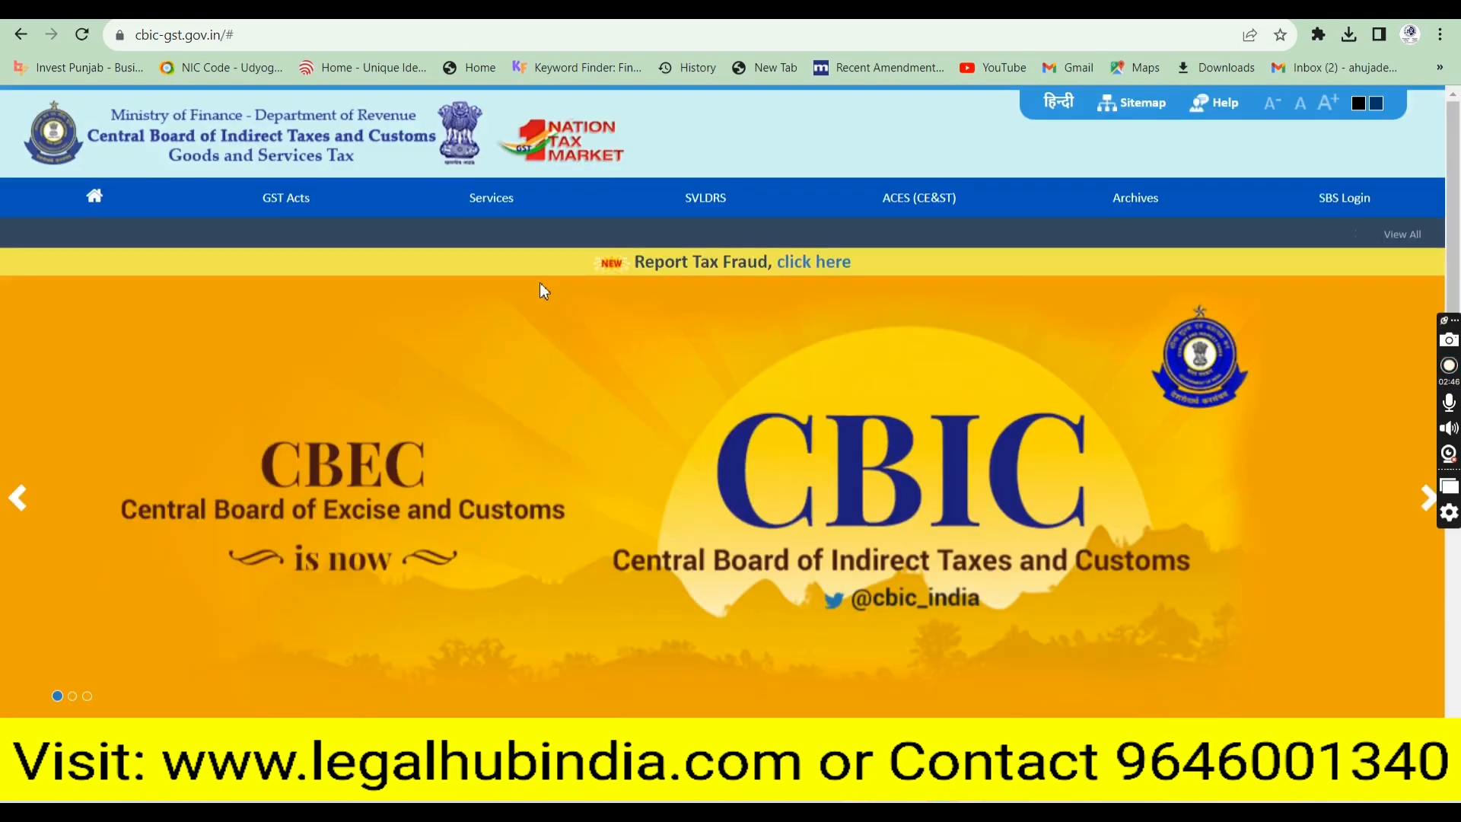
left_click(508, 206)
left_click(329, 256)
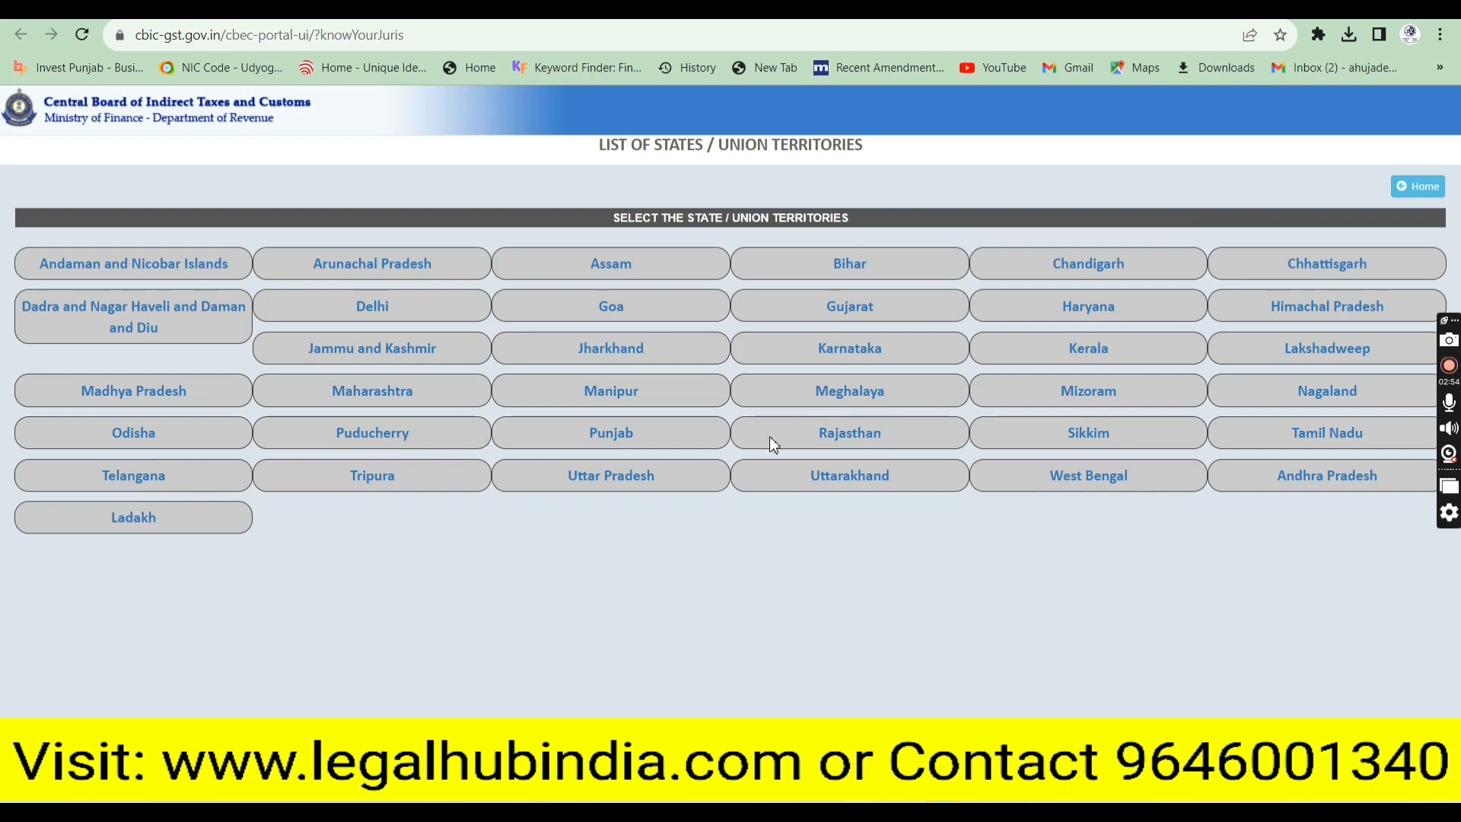
left_click(858, 347)
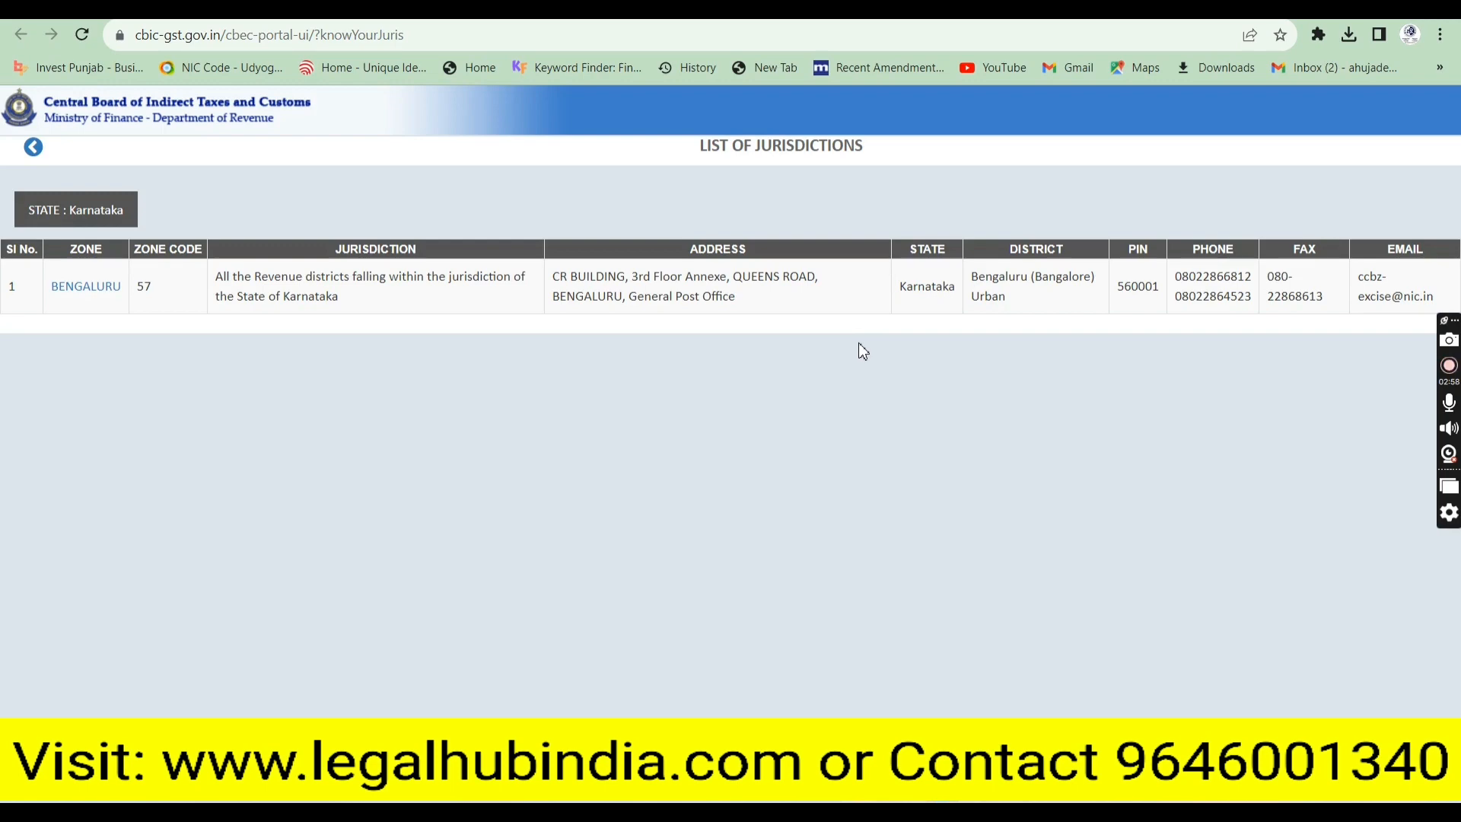
left_click(91, 289)
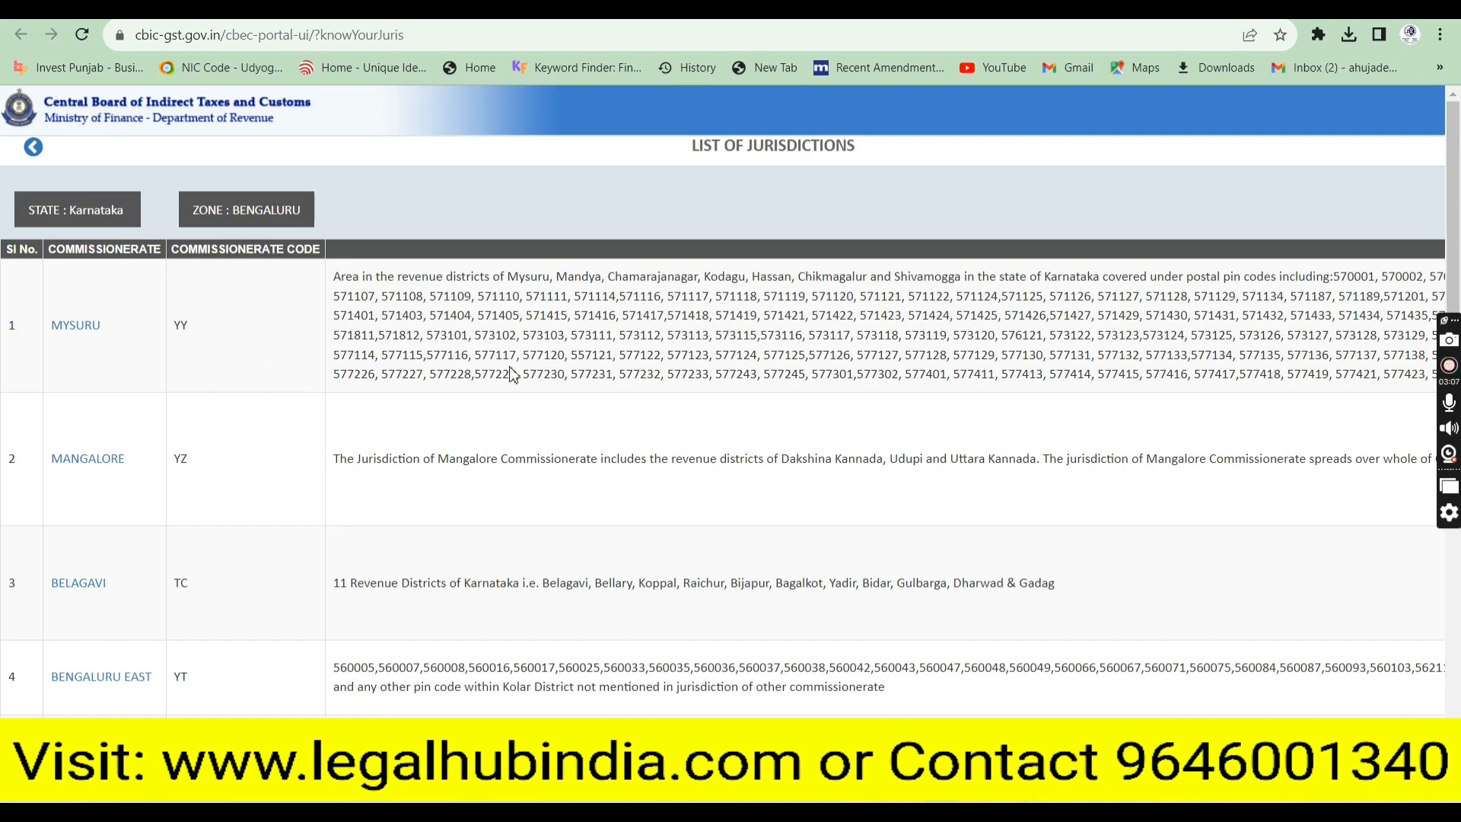
Find pincode 560002 in the Bengaluru-South commissionerate's coverage
scroll(1457, 243, "down", 3)
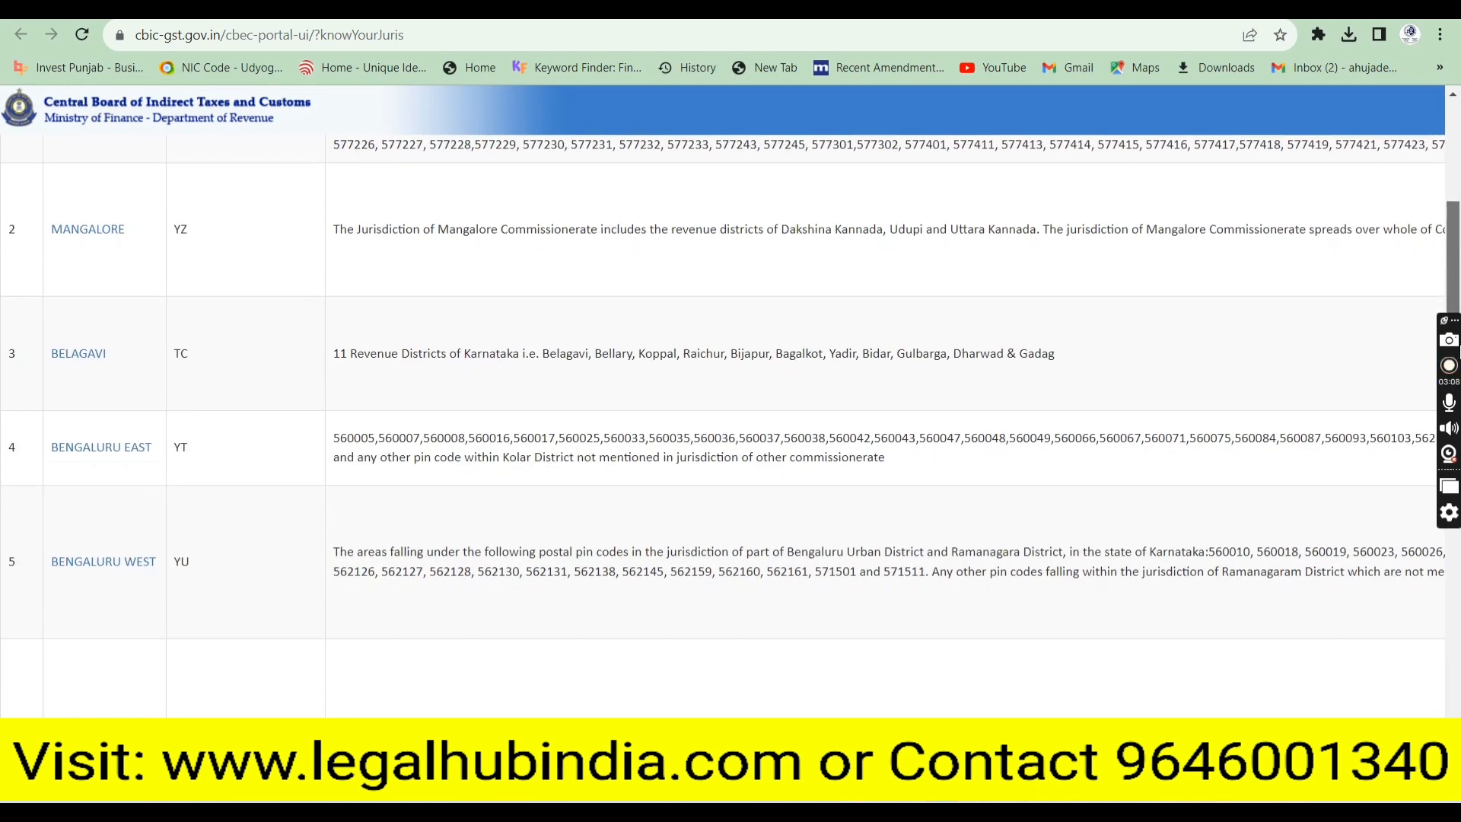
scroll(731, 380, "down", 3)
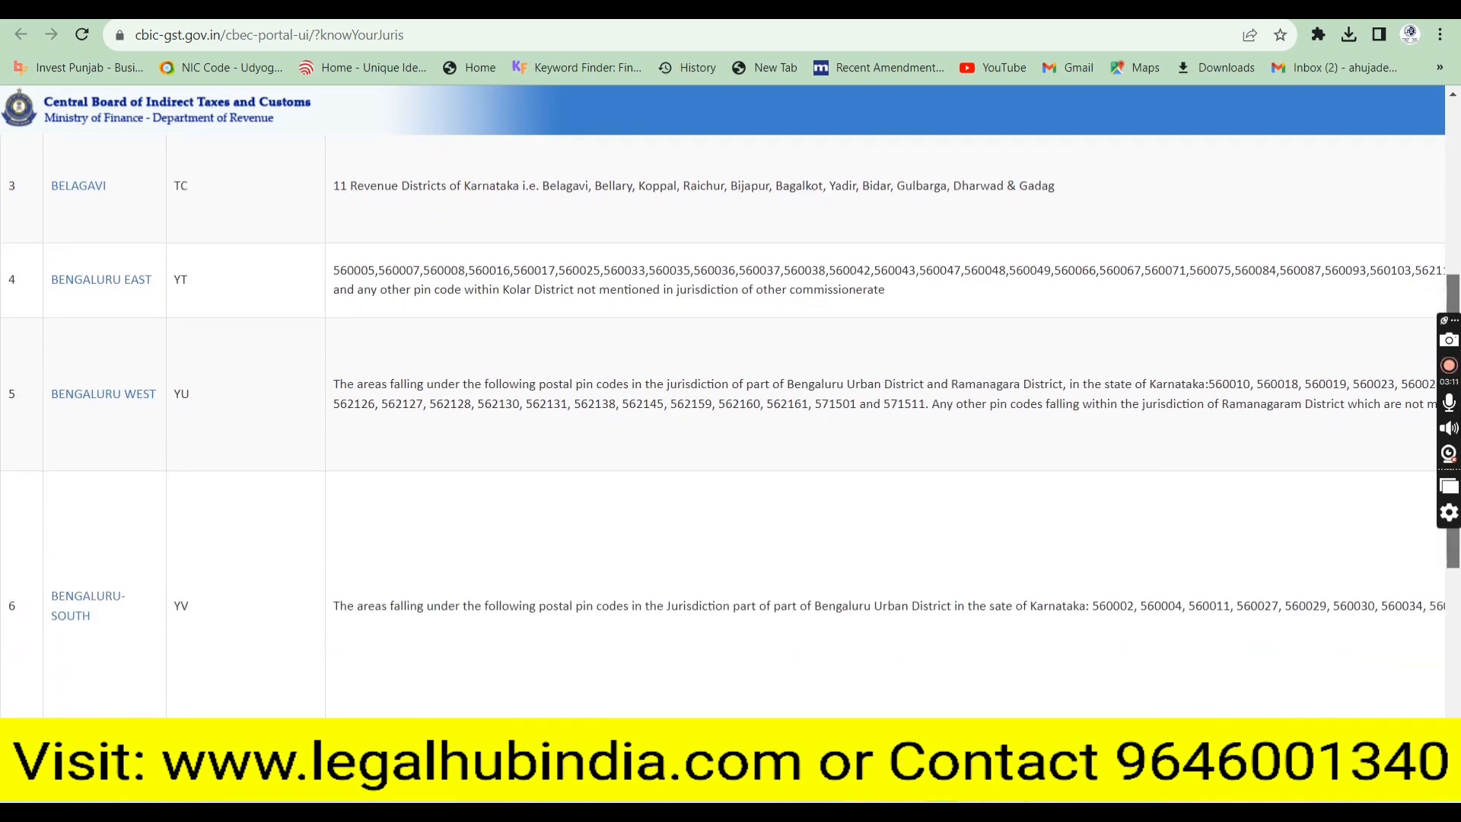
scroll(730, 381, "down", 2)
scroll(1110, 401, "down", 1)
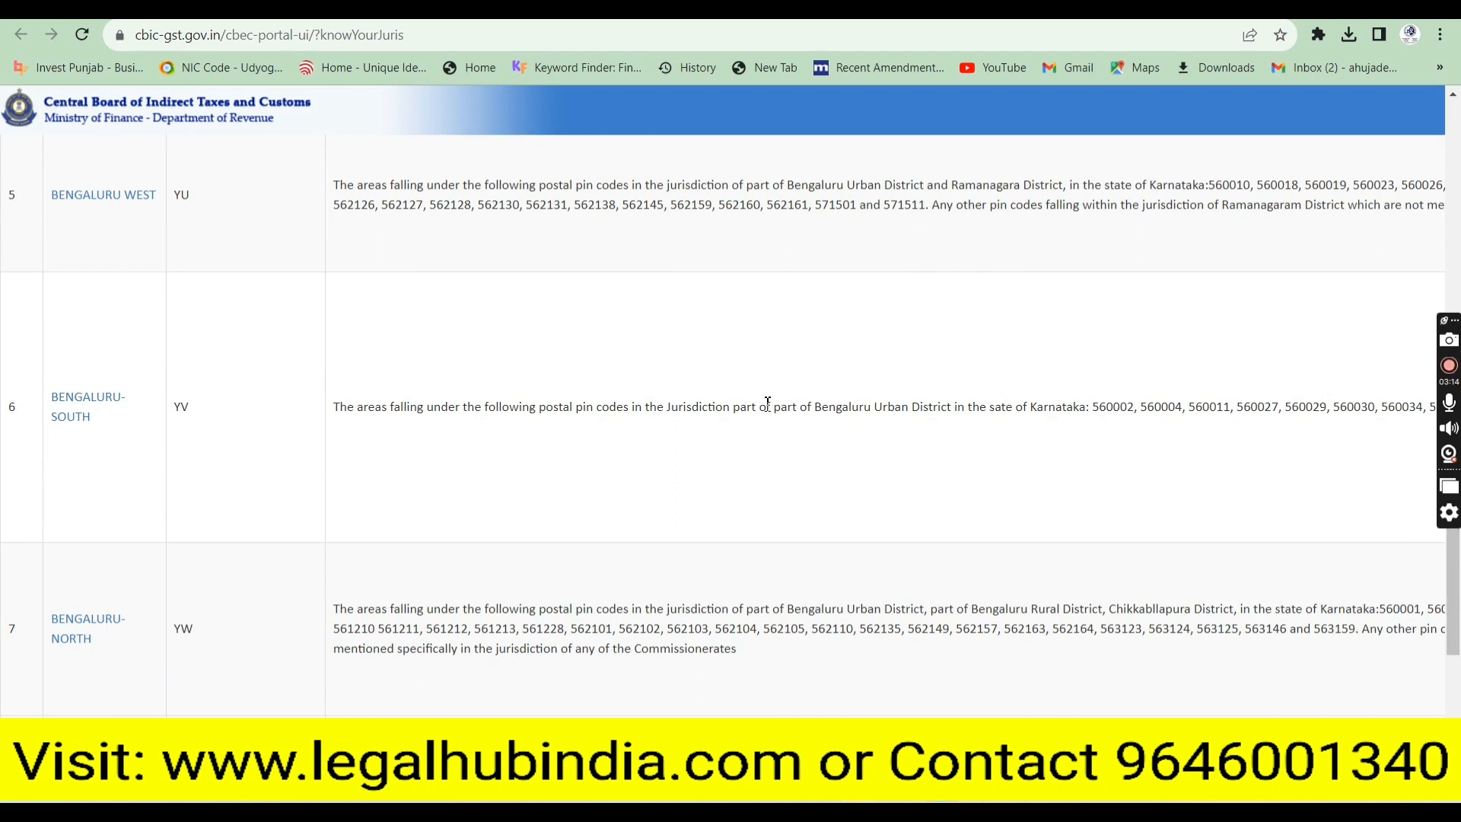
left_click_drag(768, 401, 1101, 409)
left_click(1111, 412)
double_click(1111, 411)
List Bengaluru-South divisions and locate pincodes 560002 and 560027 under South Division-1
left_click(68, 405)
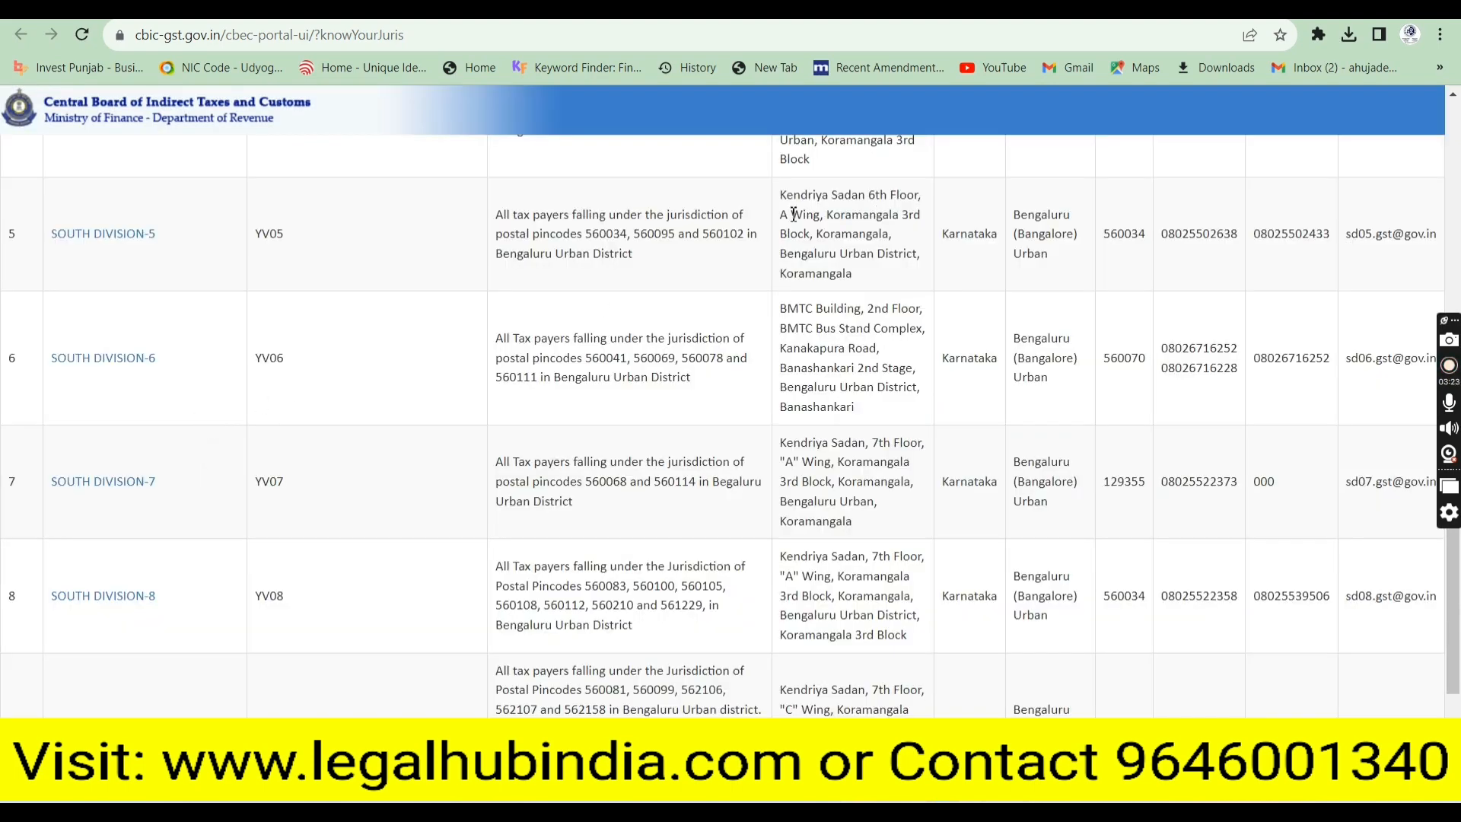
double_click(594, 236)
left_click(1457, 207)
left_click_drag(1458, 206, 1459, 223)
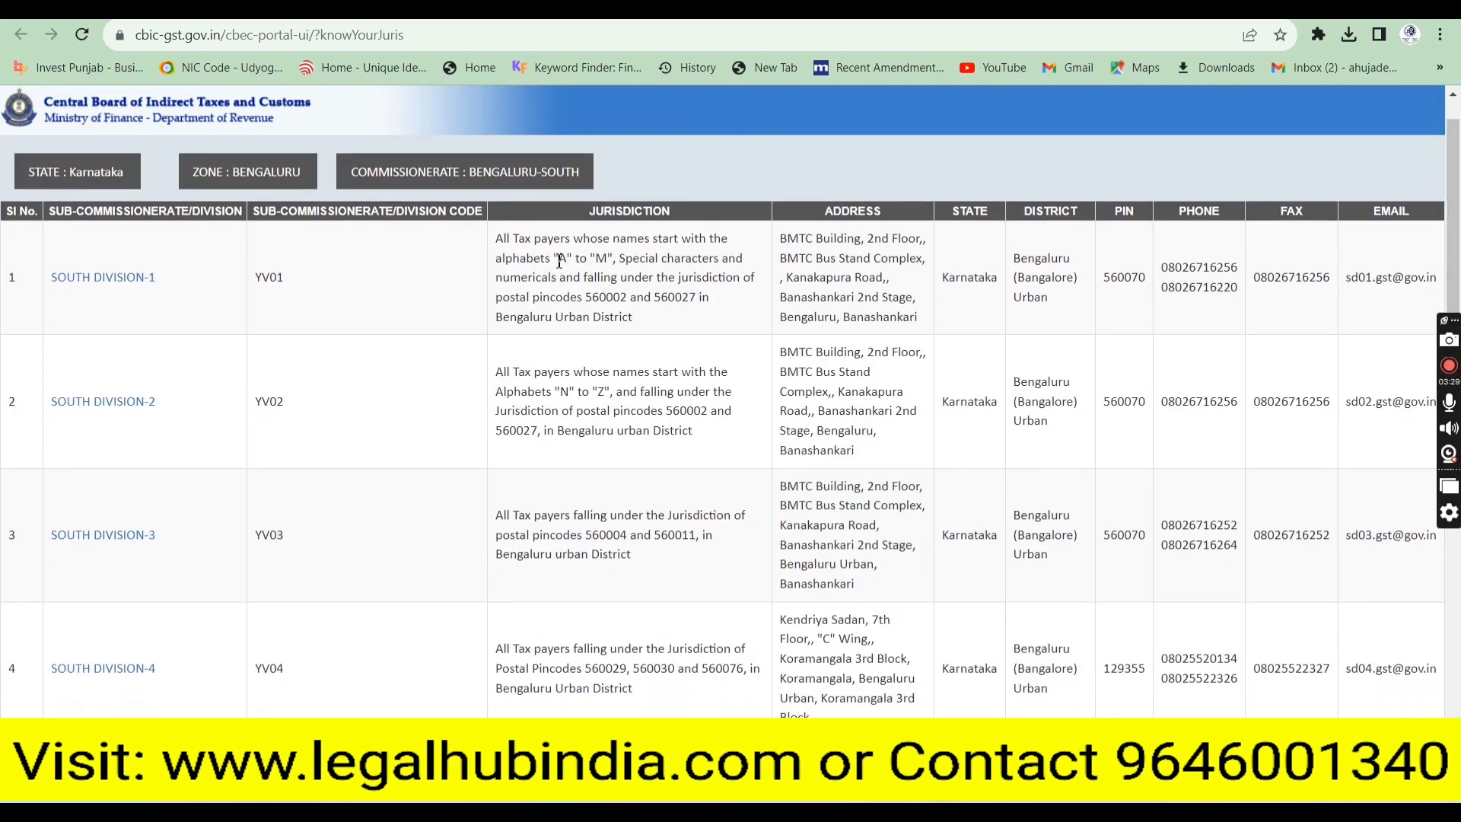
left_click_drag(554, 259, 617, 265)
double_click(599, 298)
double_click(672, 297)
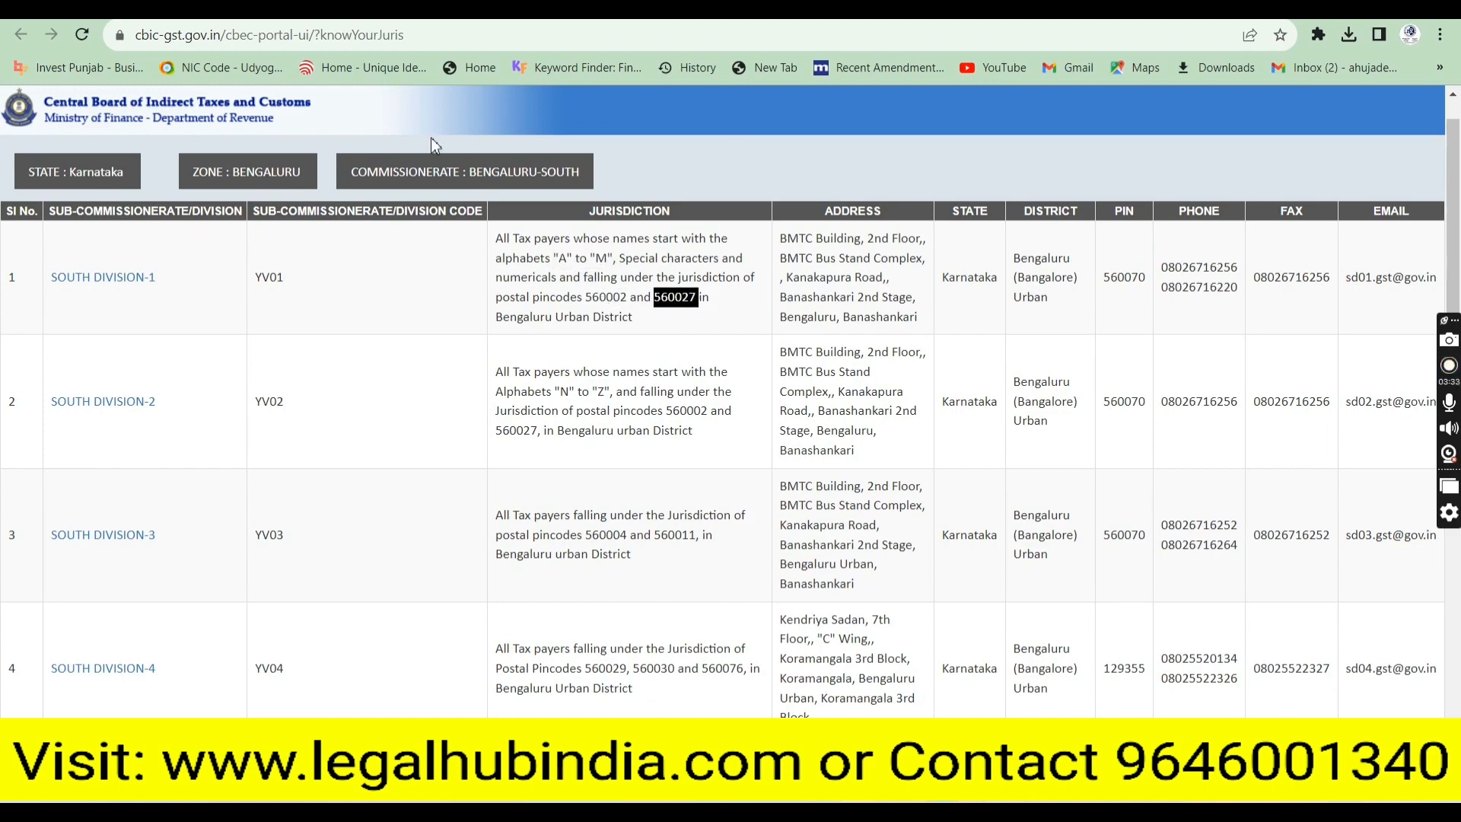
Look up the ranges under South Division-1 on the CBIC site to confirm RANGE-ASD1 for the form
left_click(533, 10)
left_click(259, 11)
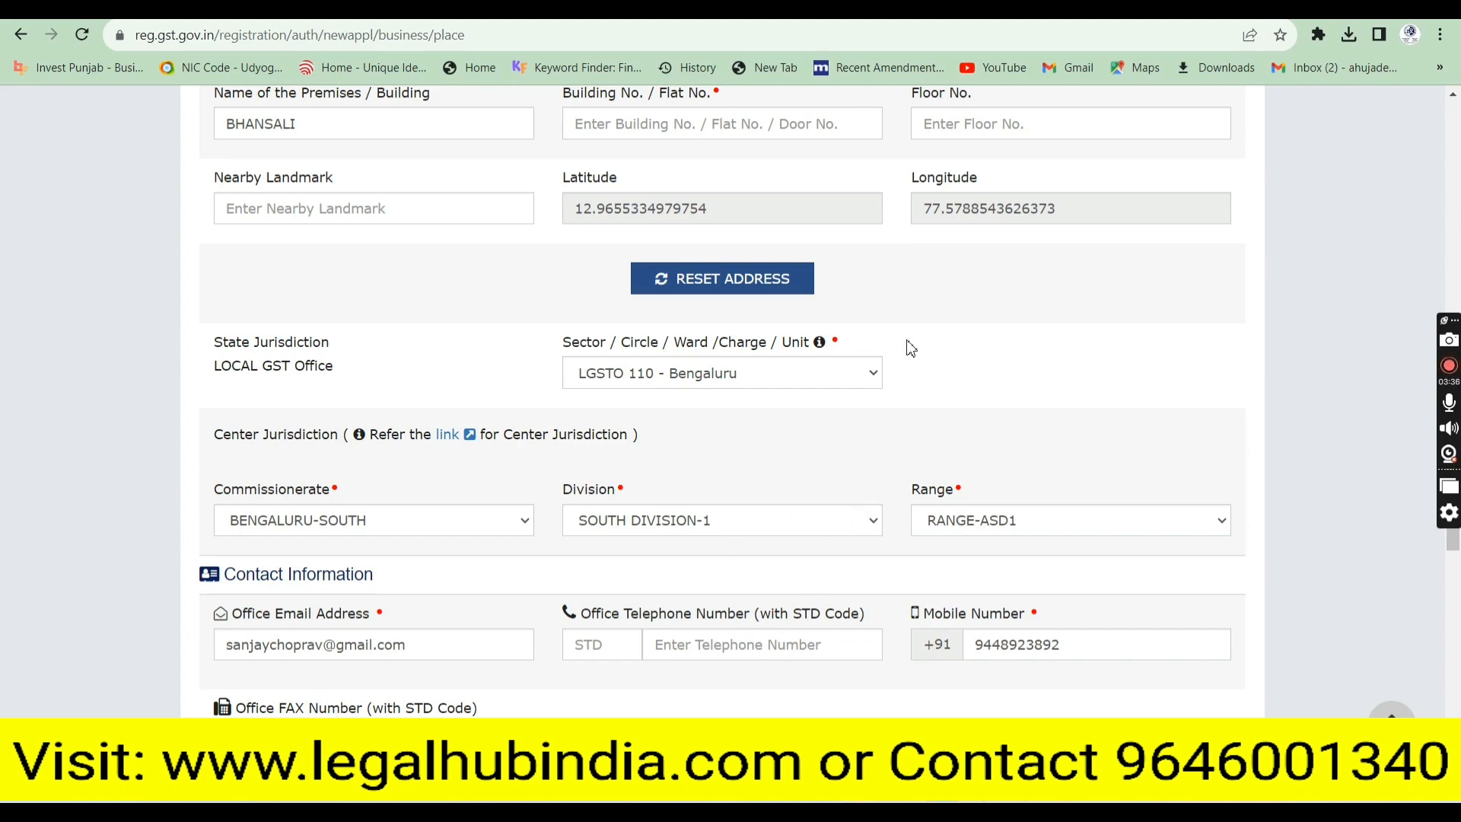
left_click(685, 11)
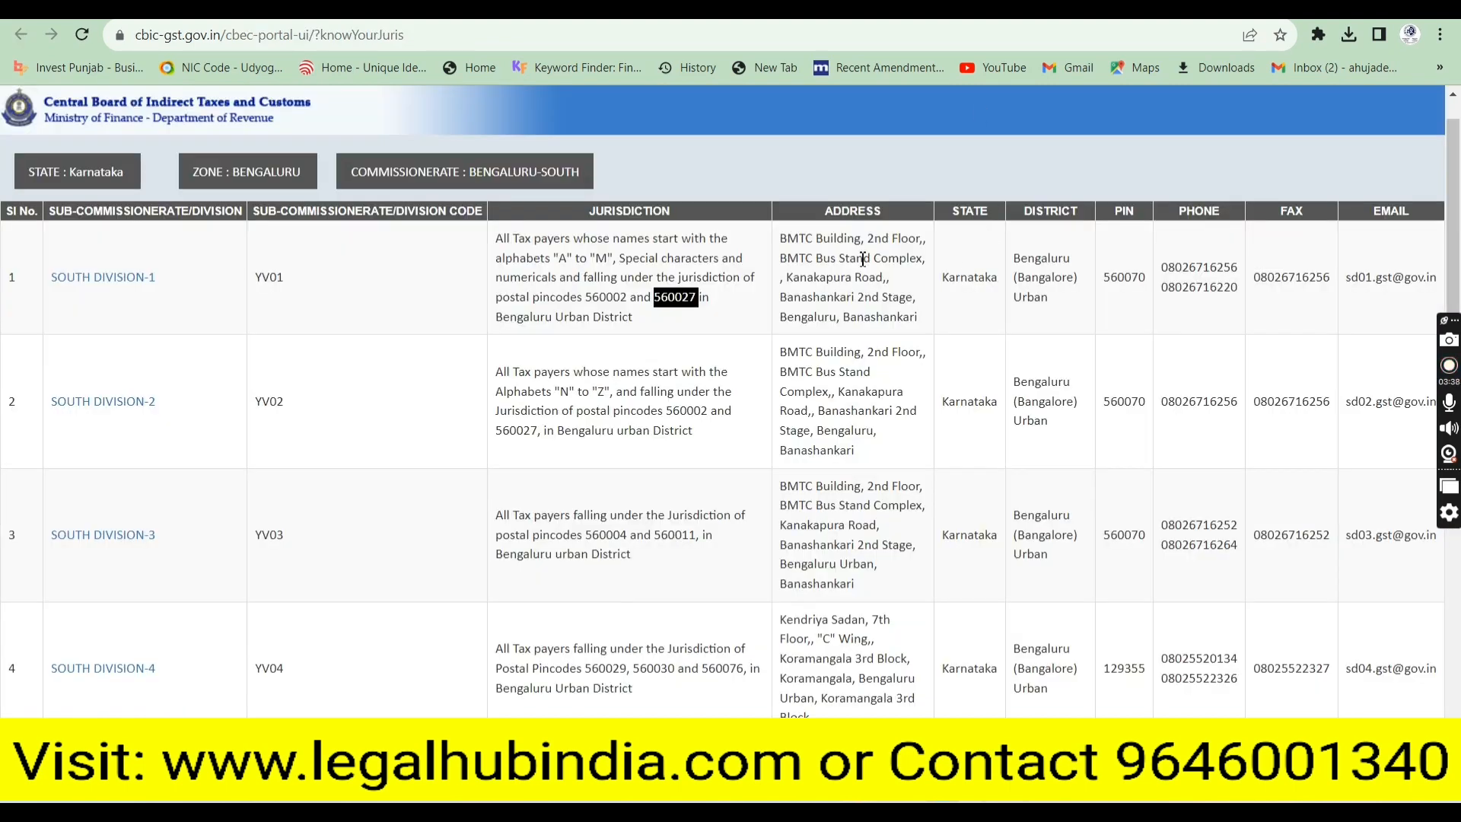
left_click(103, 280)
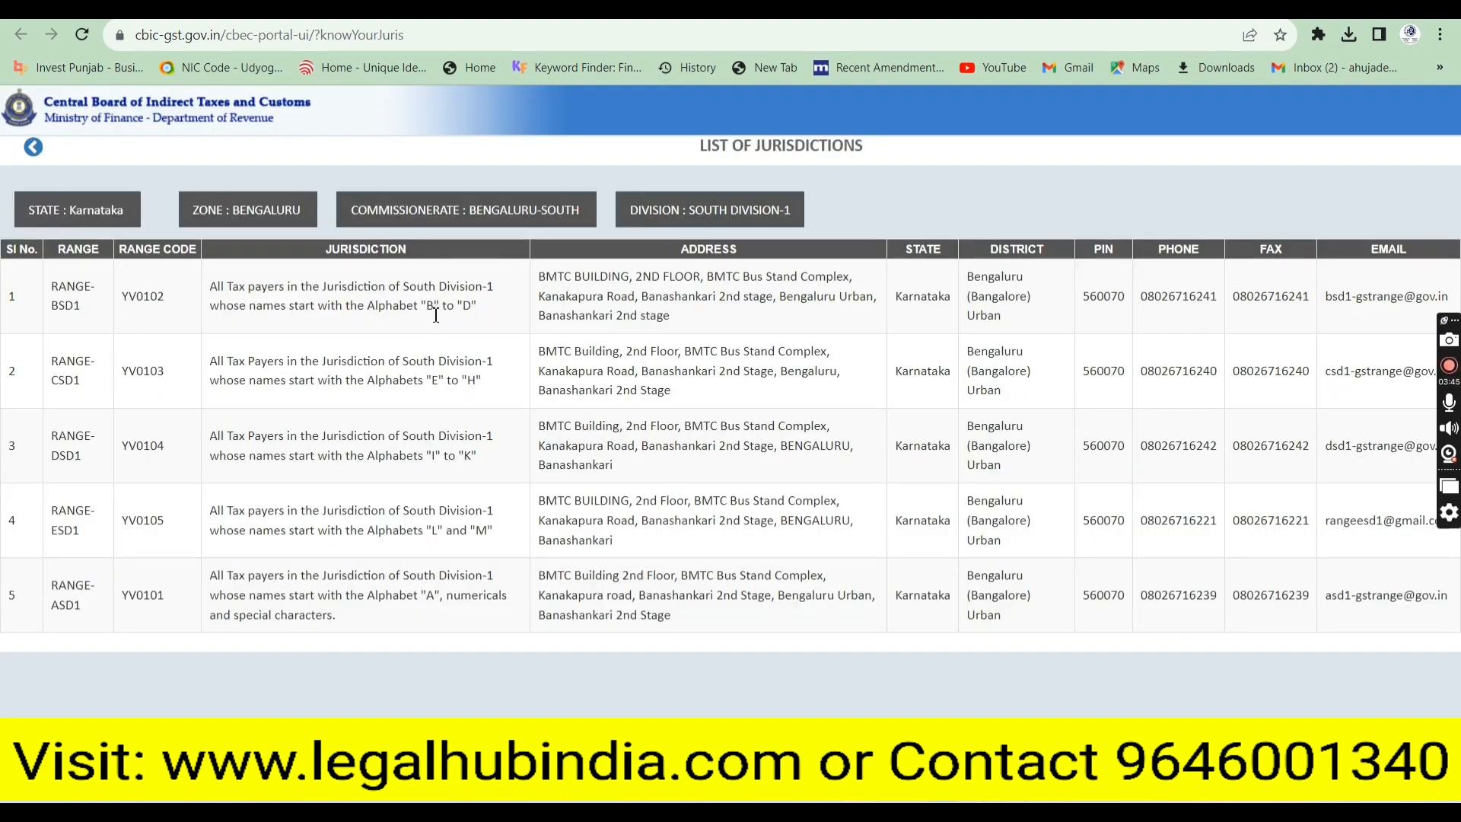
left_click_drag(425, 306, 473, 310)
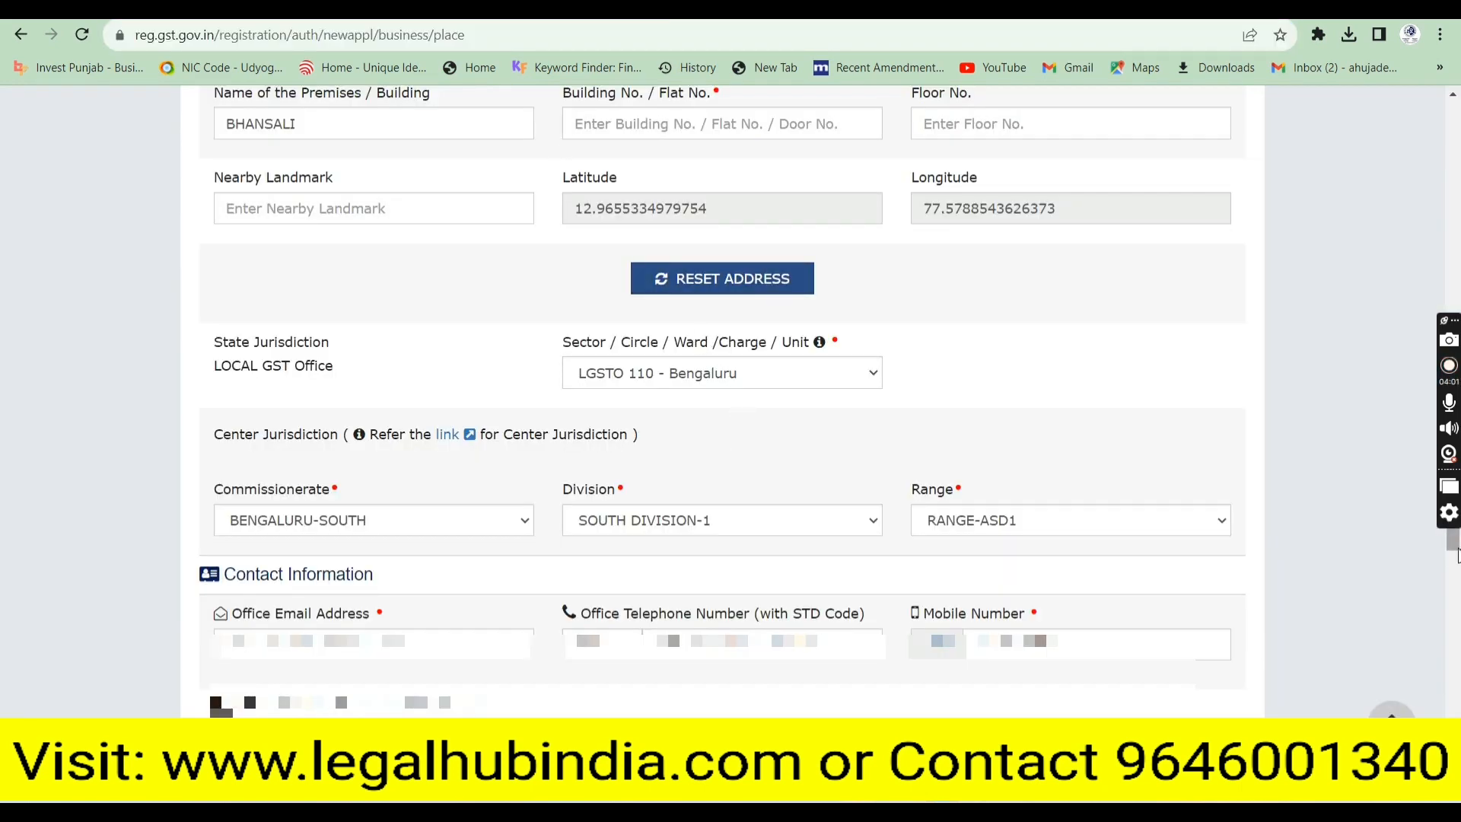
Set the nature of possession of premises to Rented
scroll(1454, 601, "down", 3)
left_click_drag(1454, 612, 1454, 716)
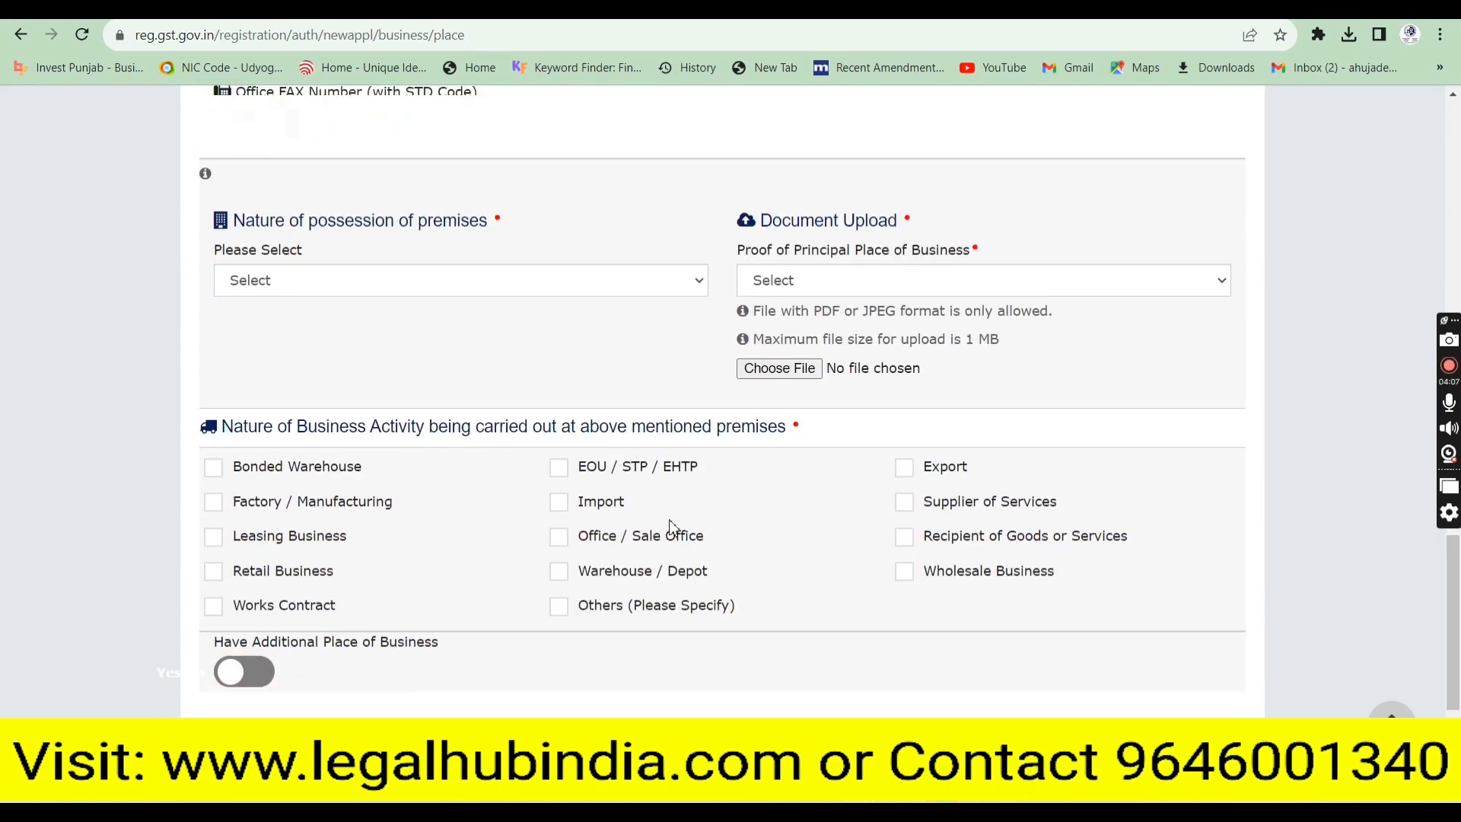
left_click(258, 292)
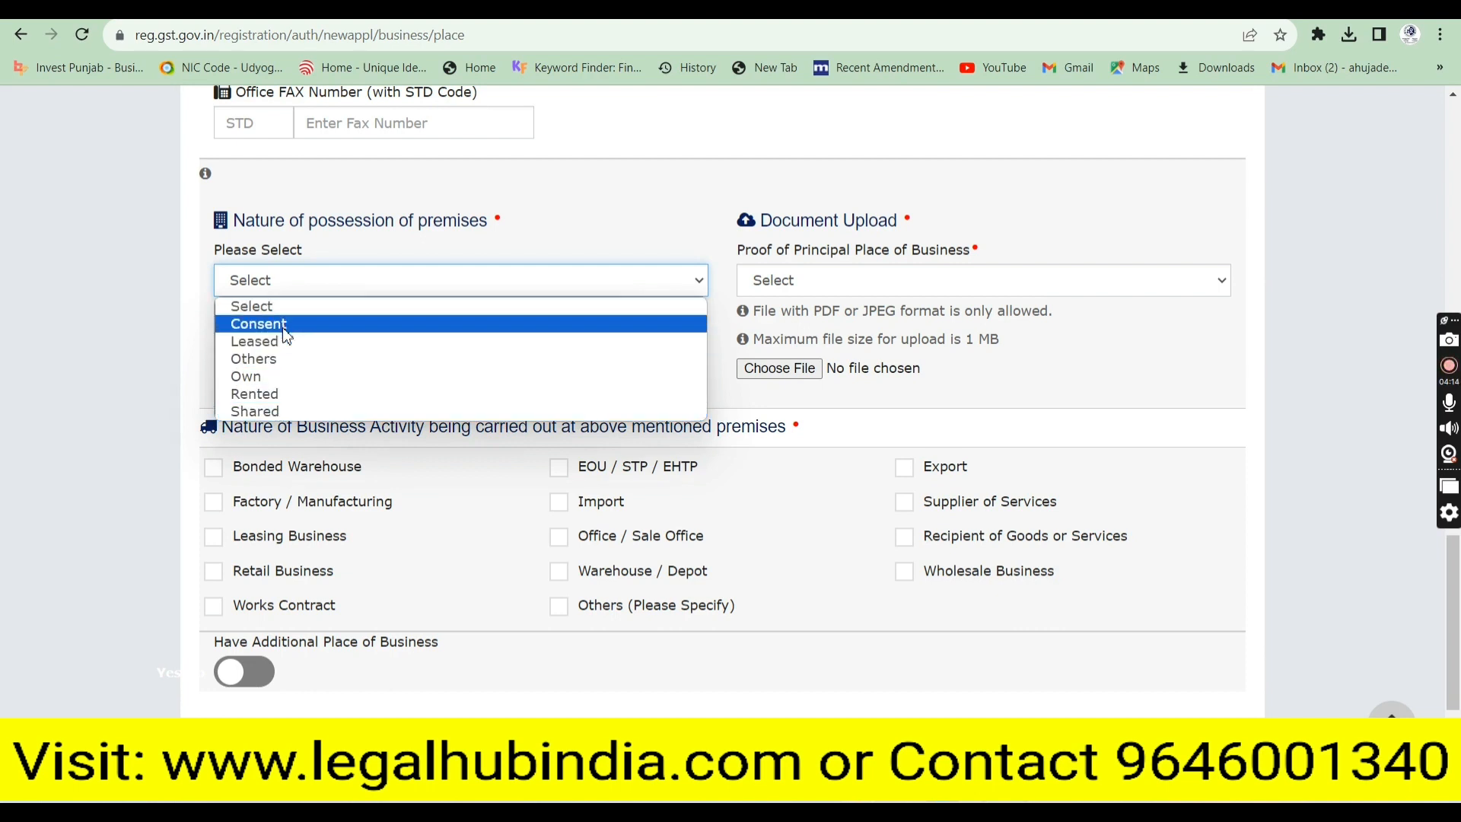
left_click(281, 393)
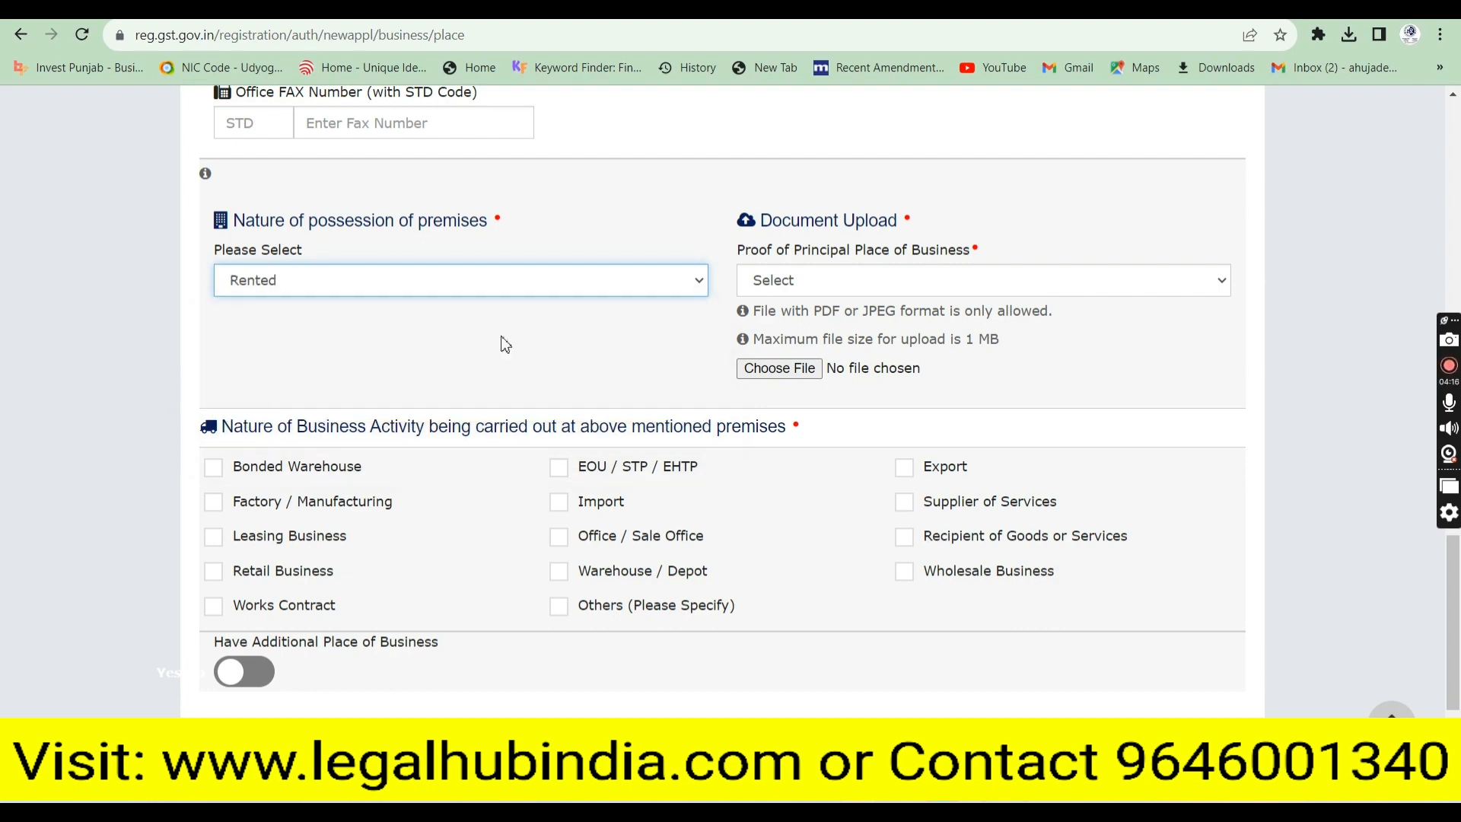
left_click(798, 281)
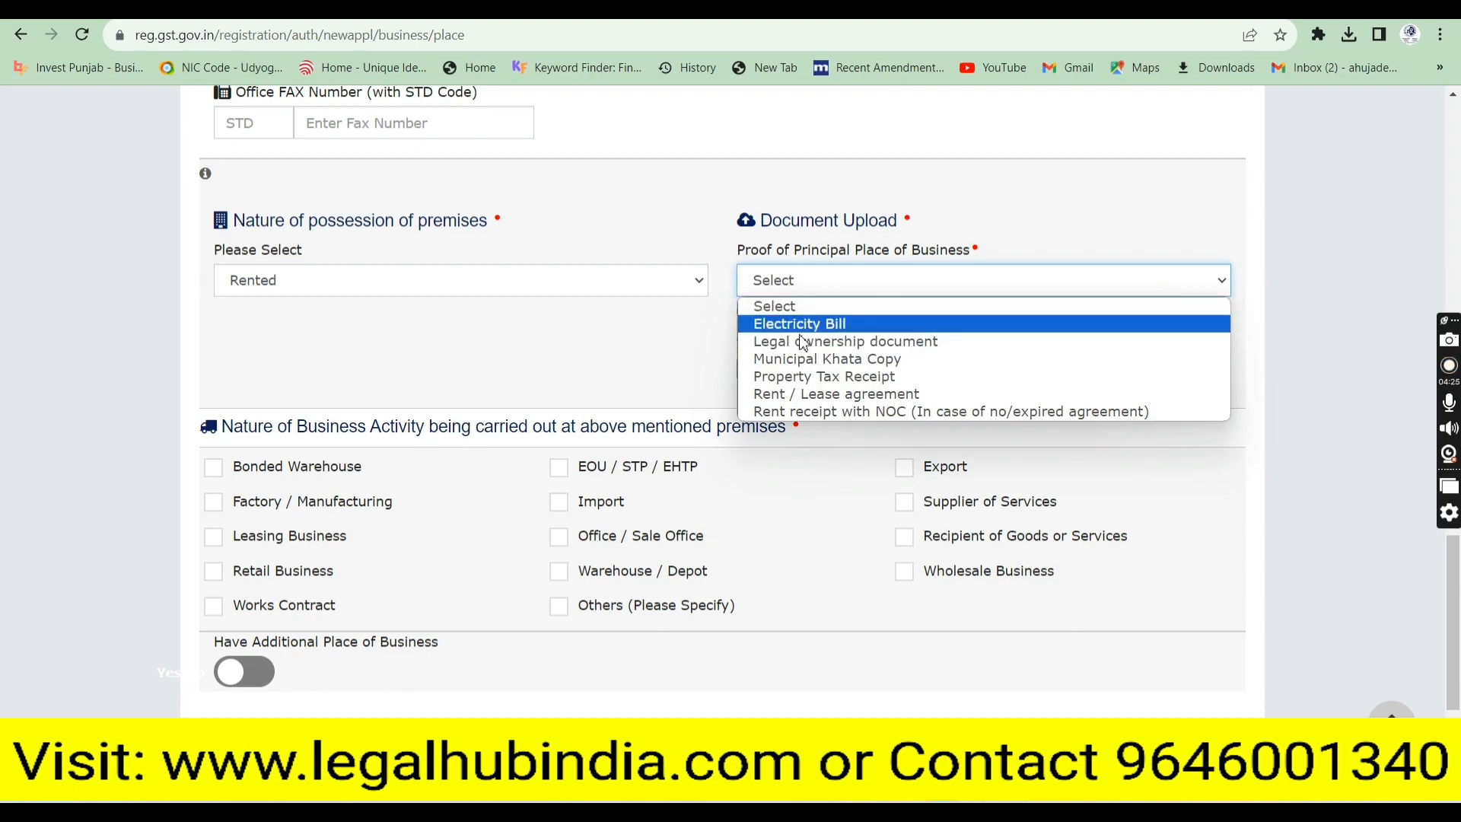
Upload the rent agreement PDF as a Rent / Lease agreement proof of principal place of business
left_click(815, 396)
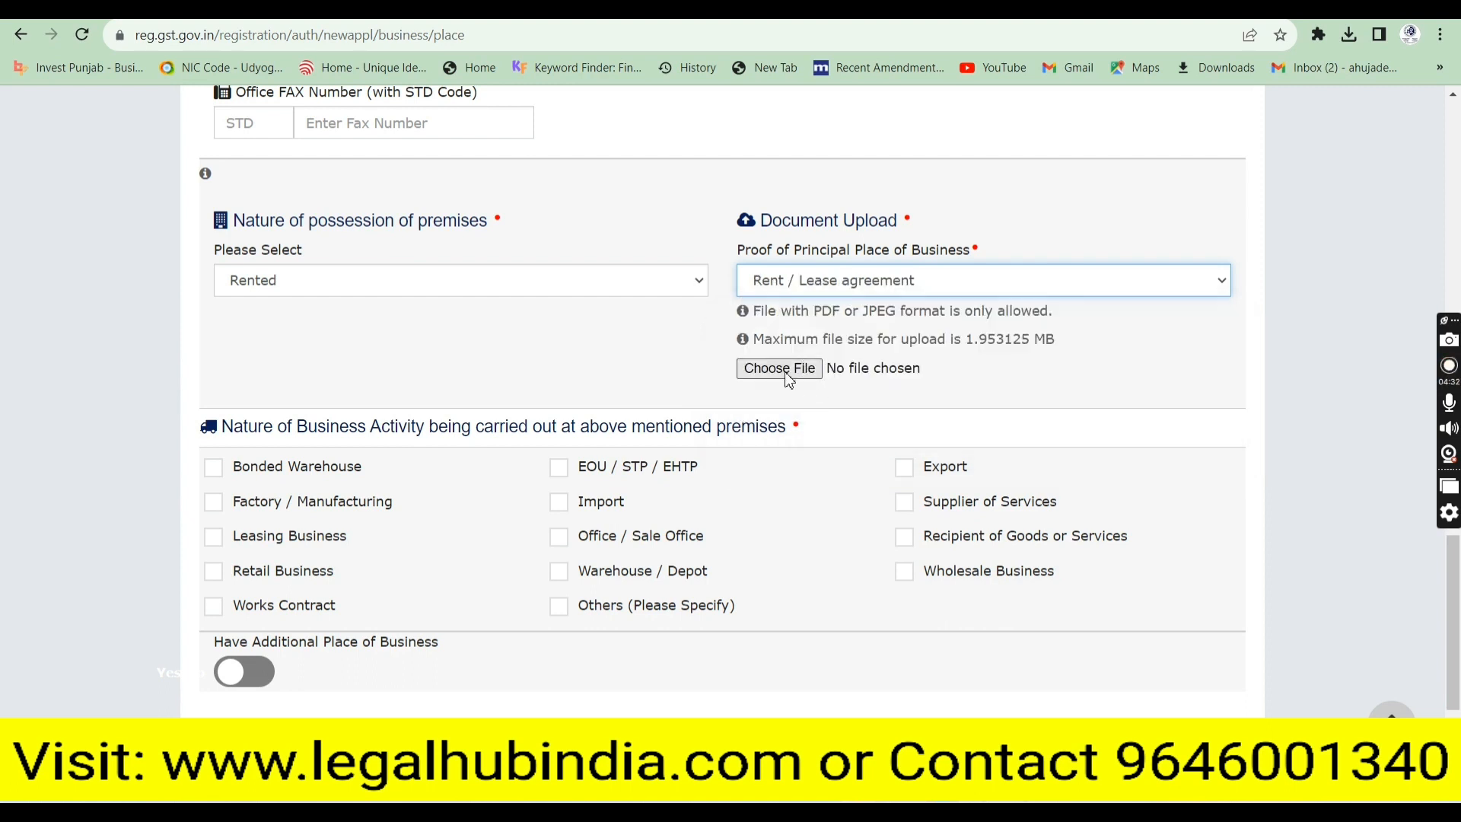
left_click(779, 369)
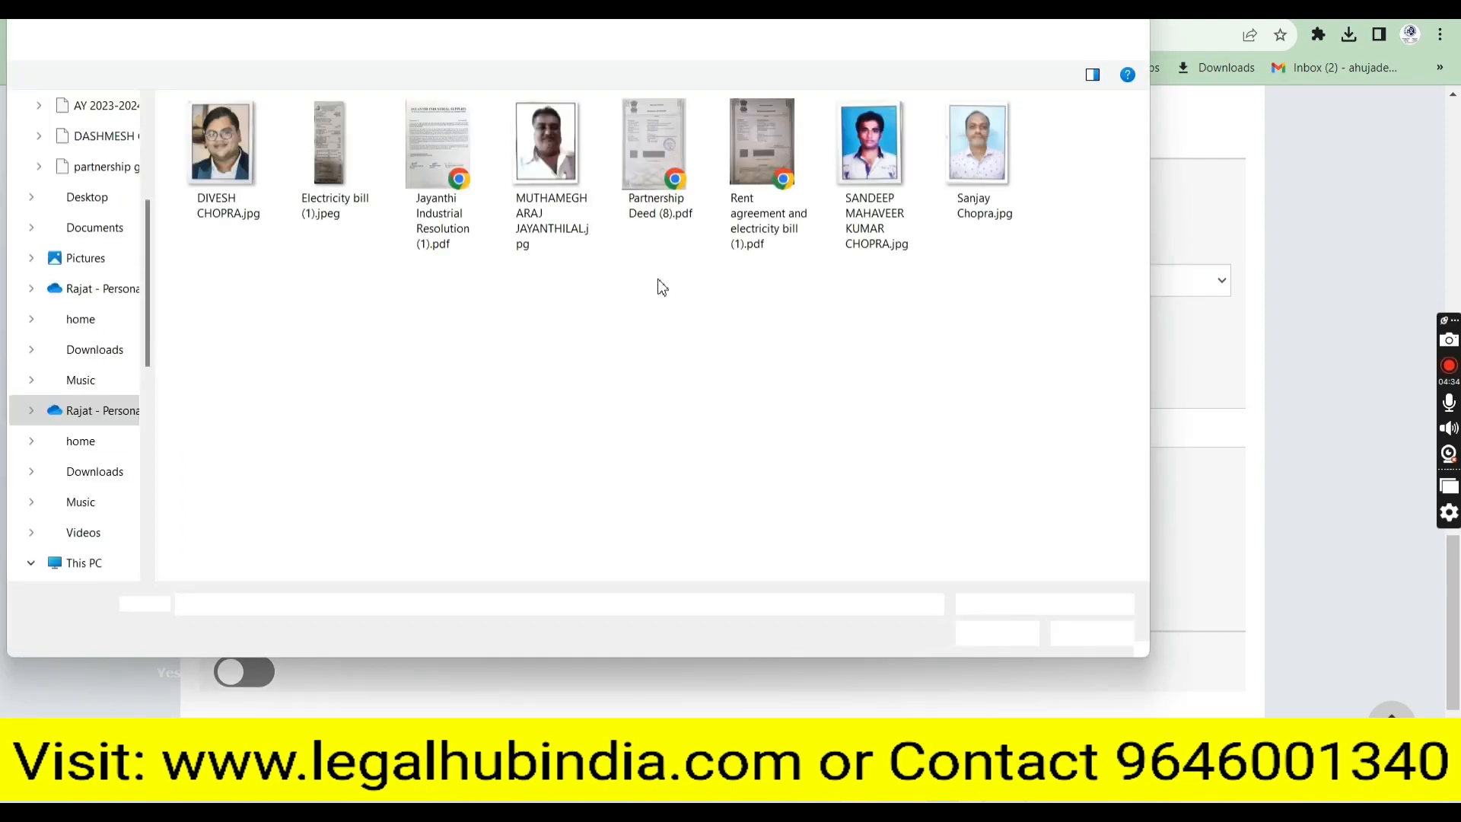
left_click(736, 204)
left_click(993, 632)
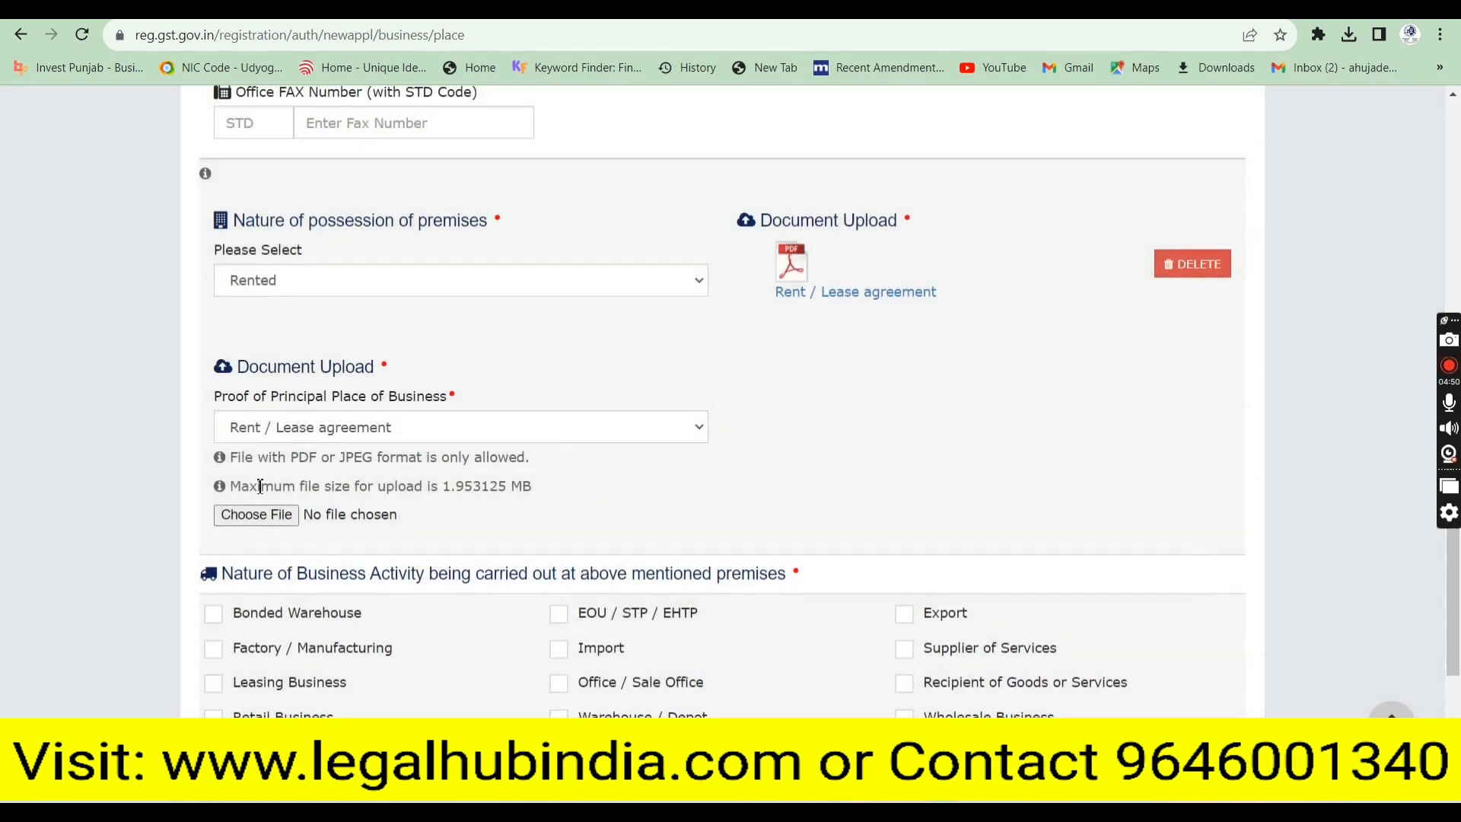
Add Electricity bill (1).jpeg as a second proof document of type Electricity Bill
left_click(283, 437)
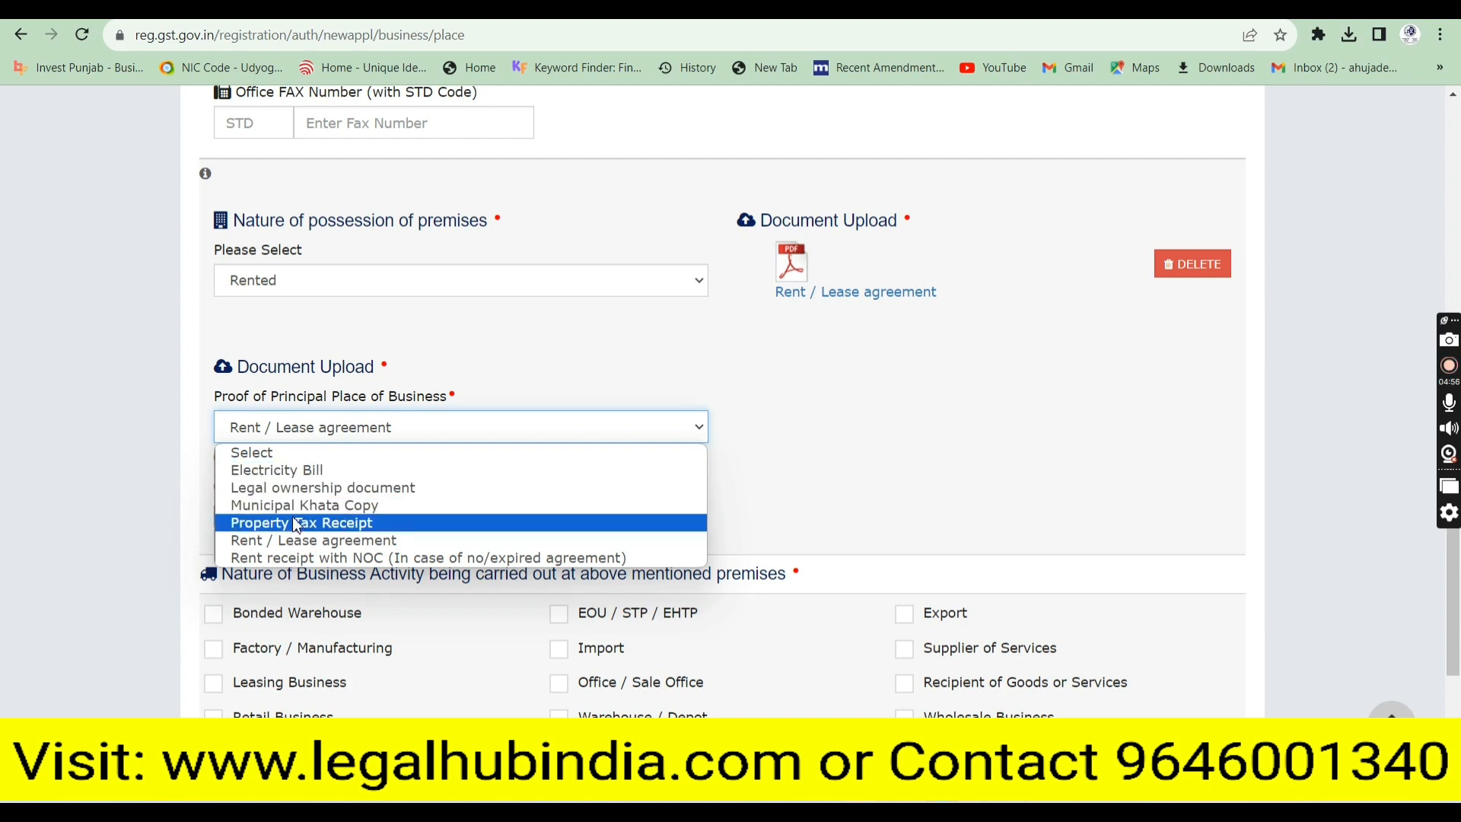
left_click(303, 472)
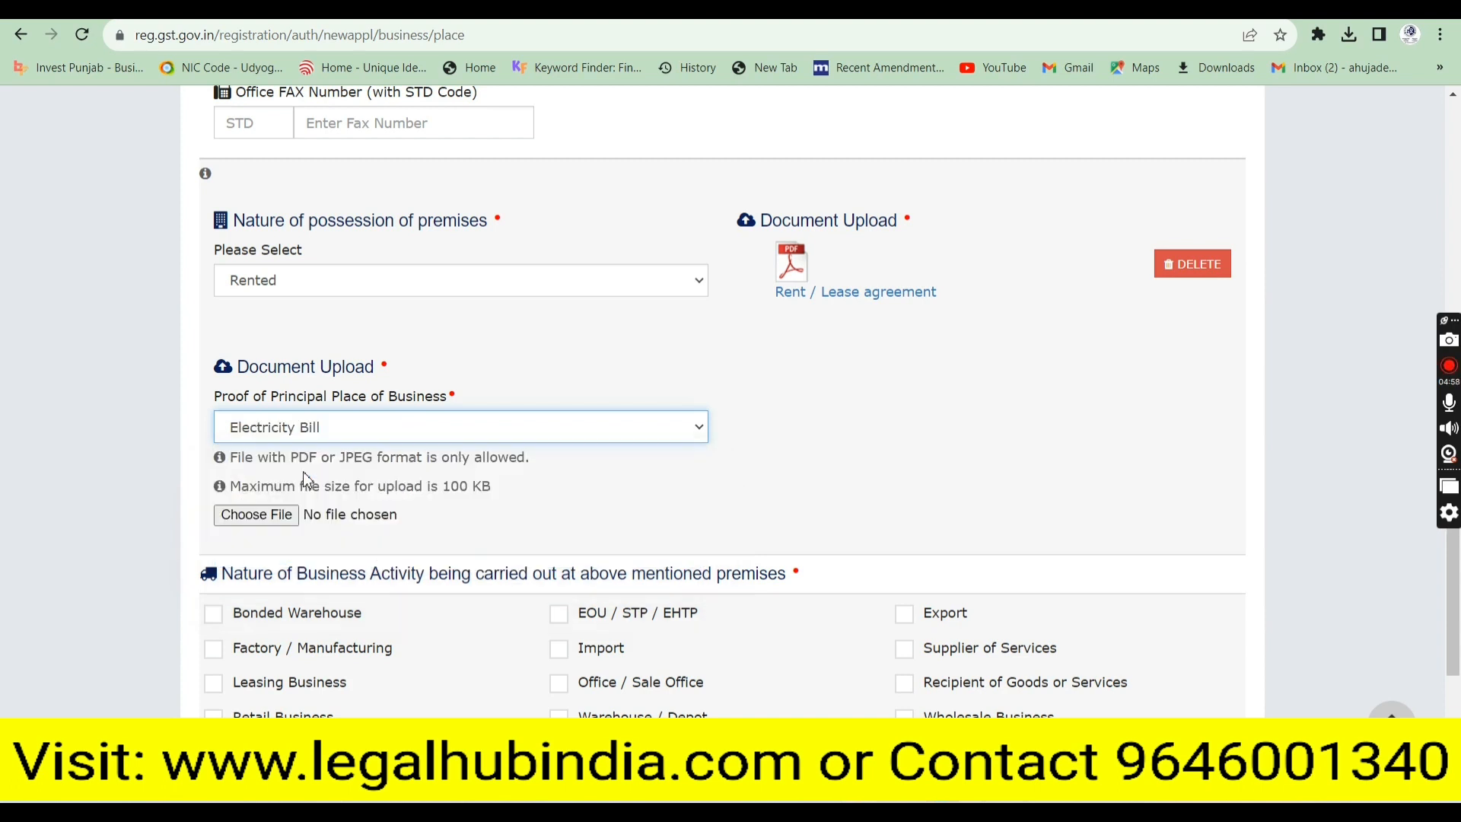
left_click(258, 511)
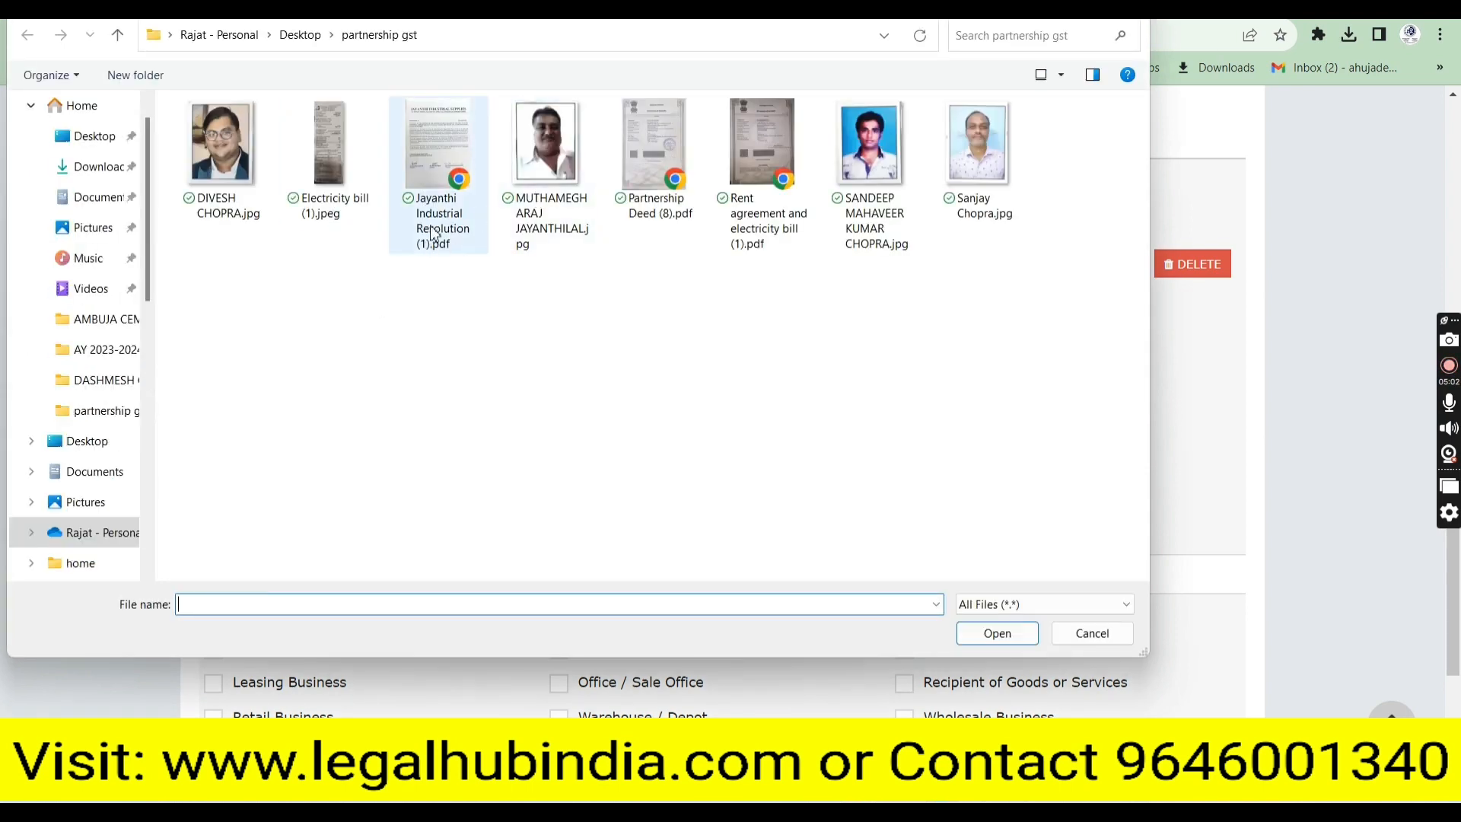
left_click(364, 202)
left_click(1028, 637)
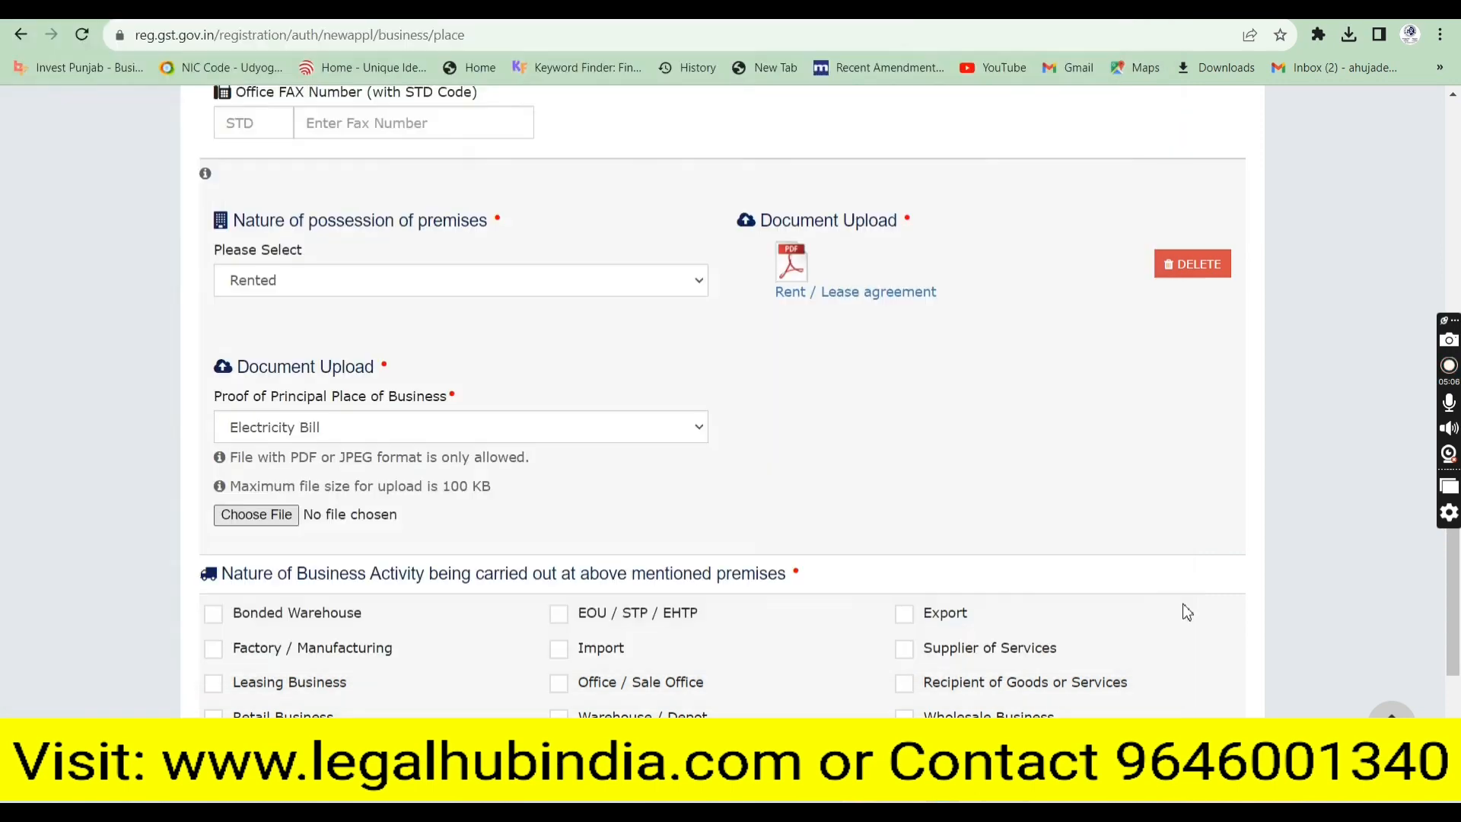
left_click_drag(1457, 620, 1457, 678)
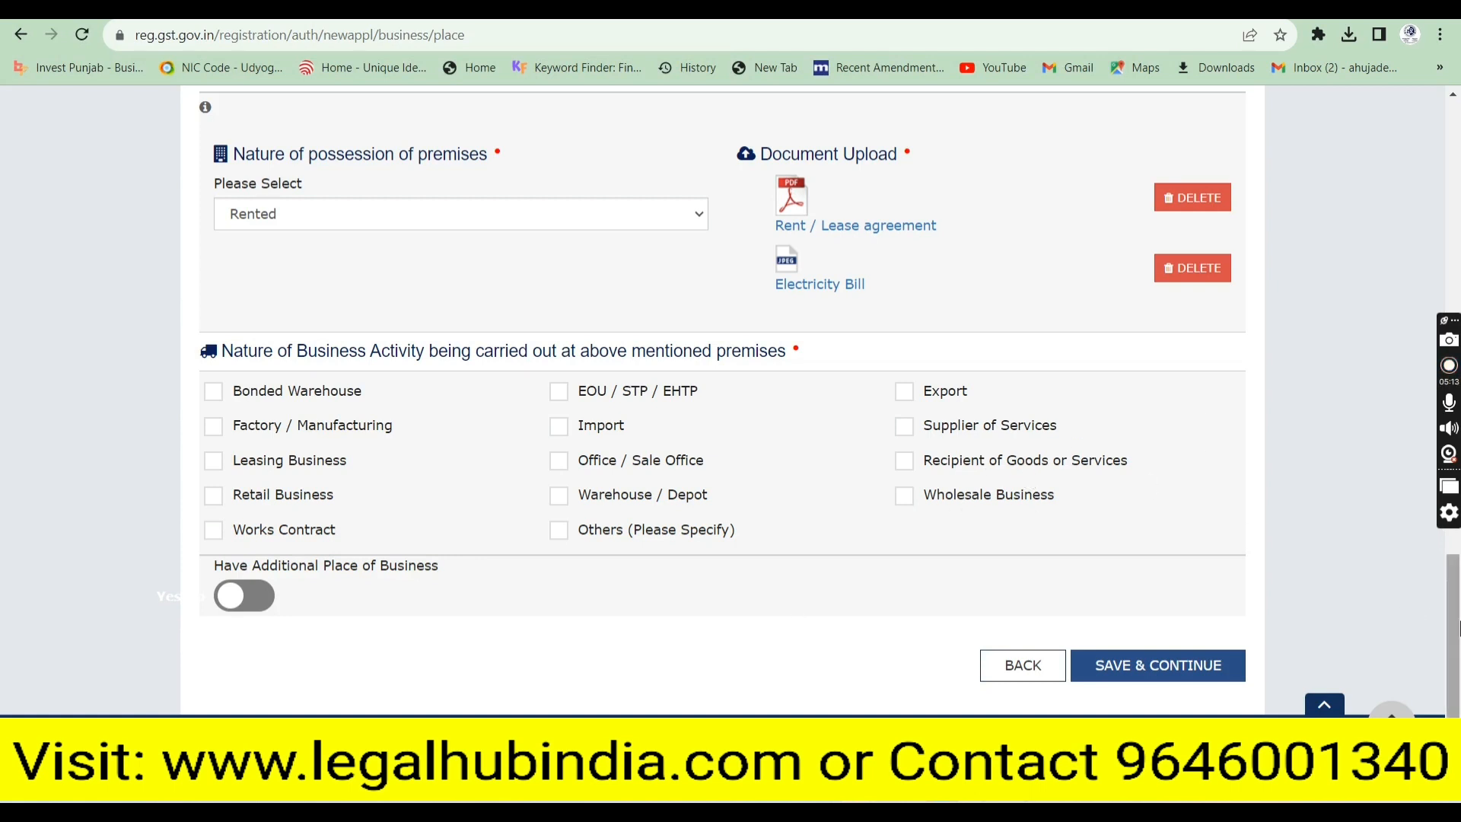
Mark Retail Business and Wholesale Business as the premises' business activities
scroll(1457, 630, "down", 1)
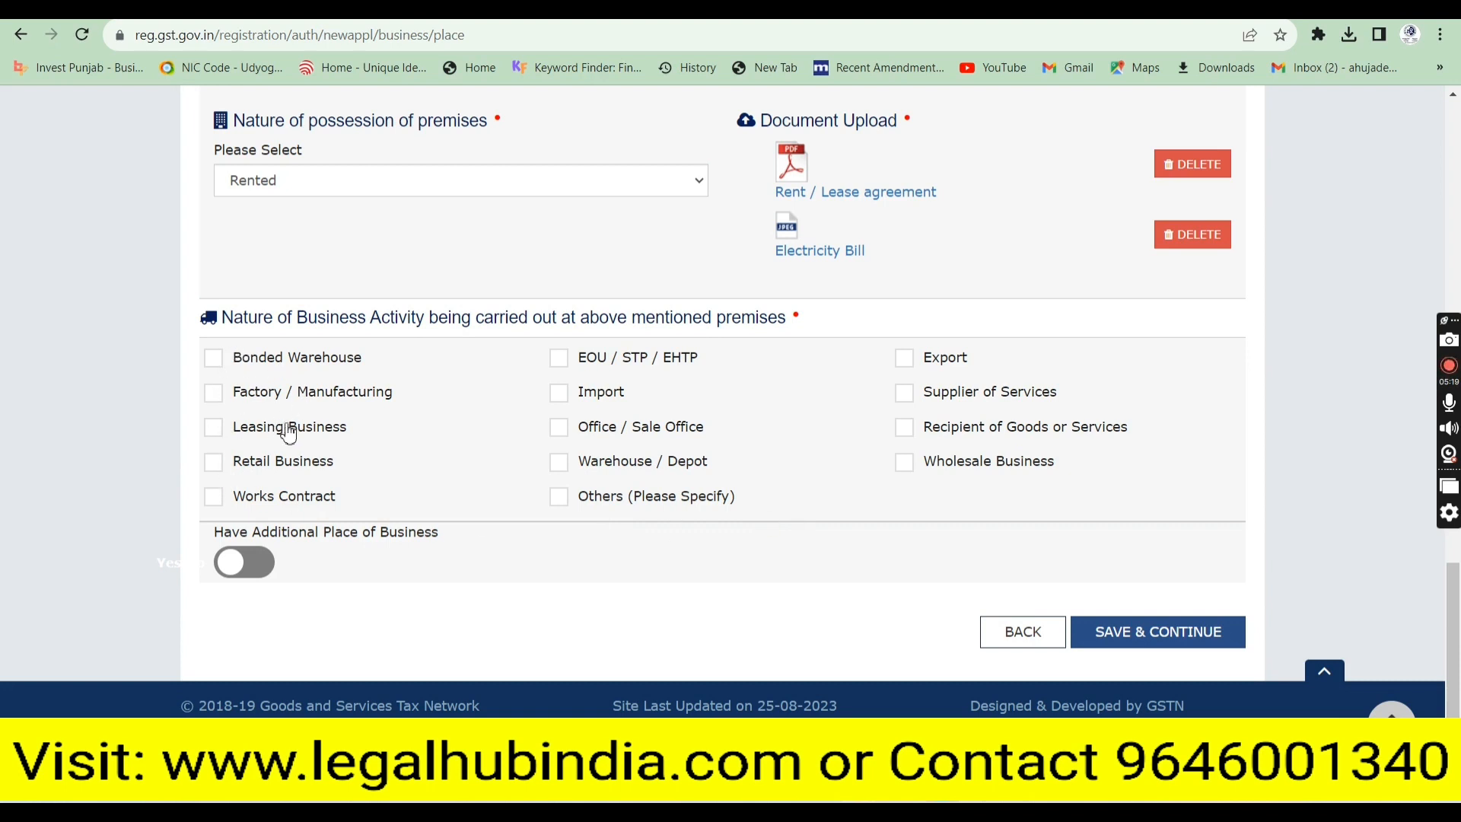
left_click(214, 466)
left_click(906, 464)
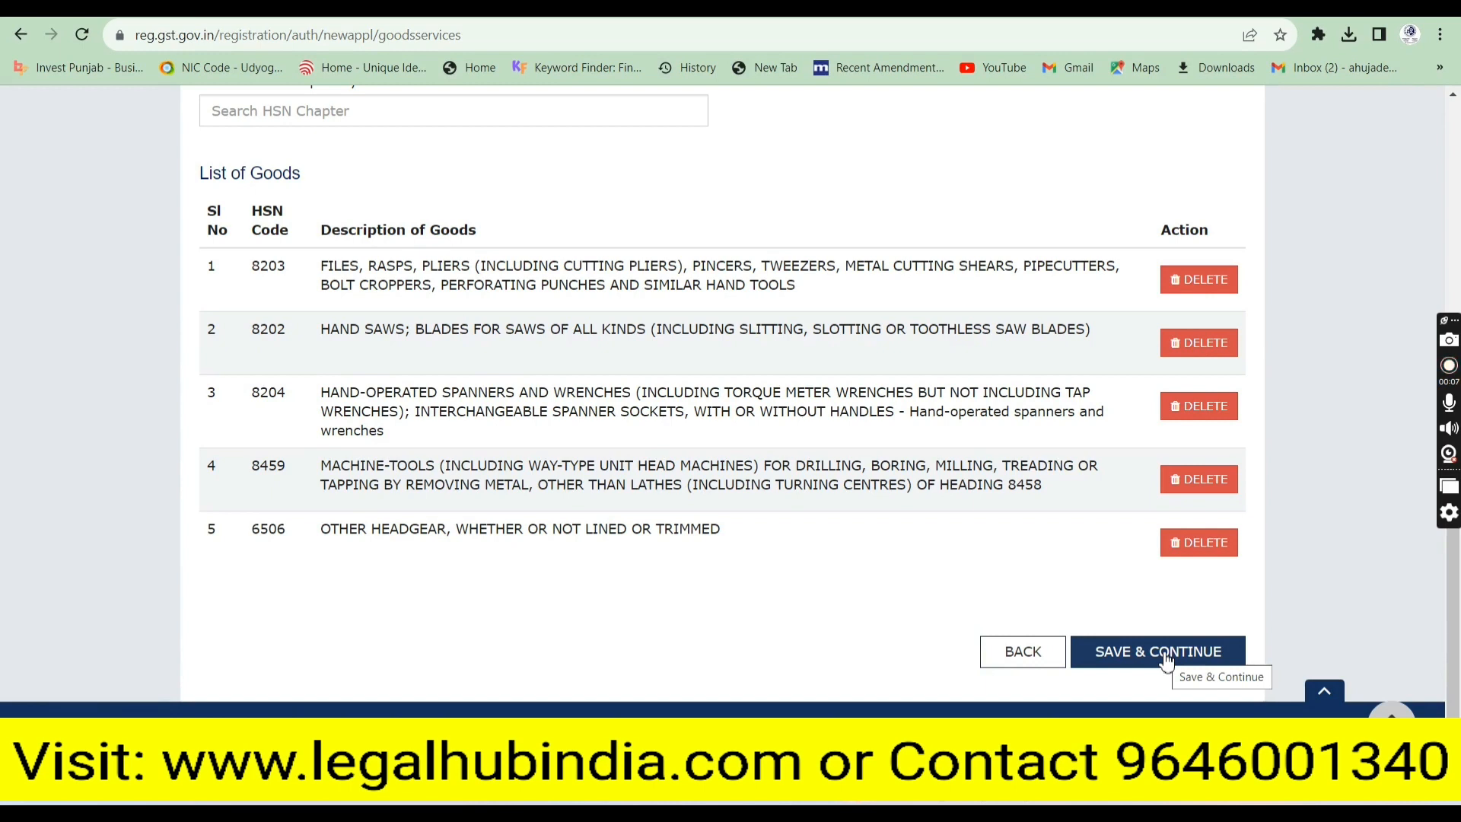
Save the goods list with HSN codes 8203, 8202, 8204, 8459 and 6506, and continue
left_click(1166, 661)
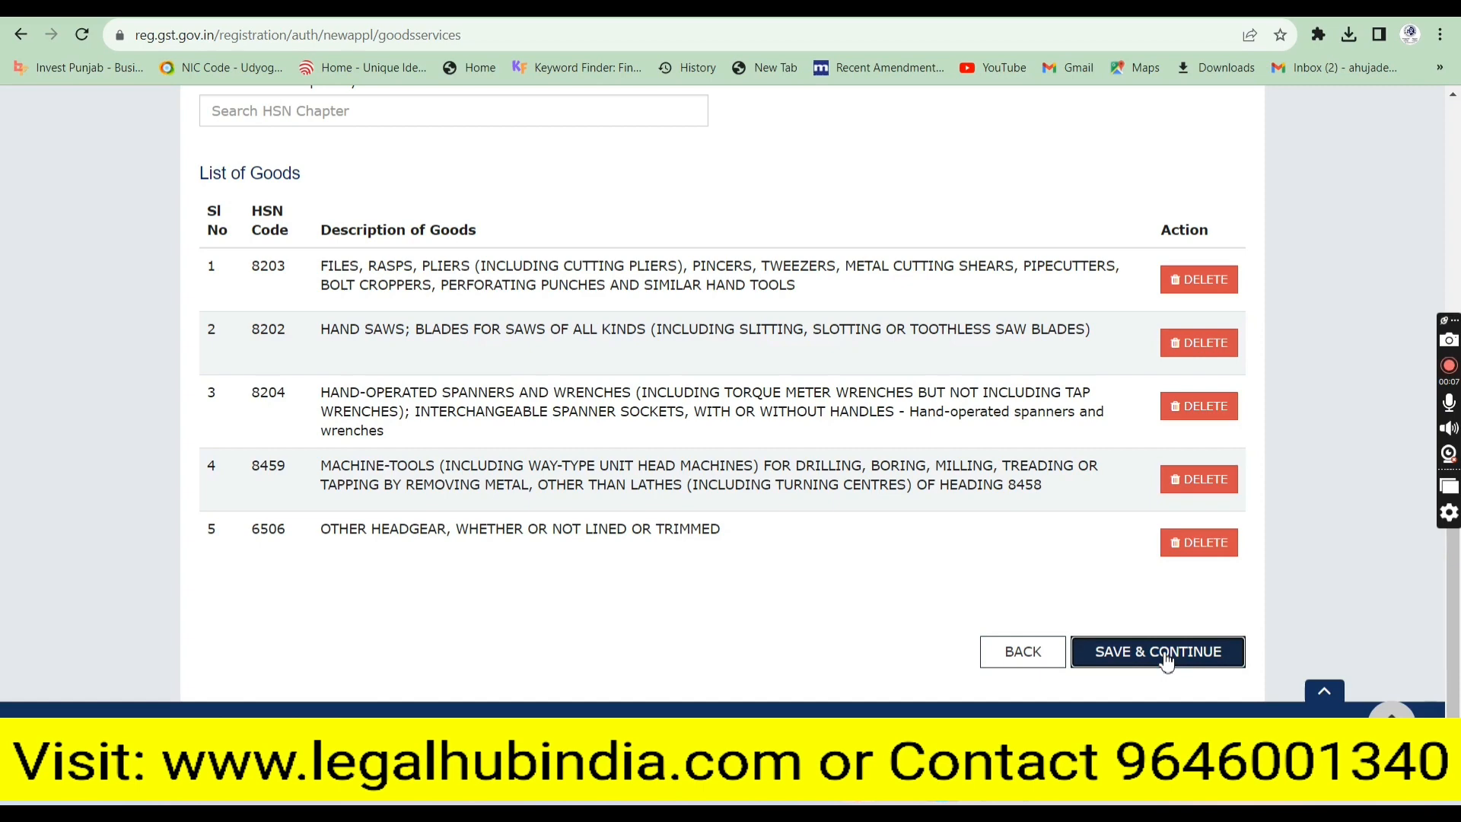